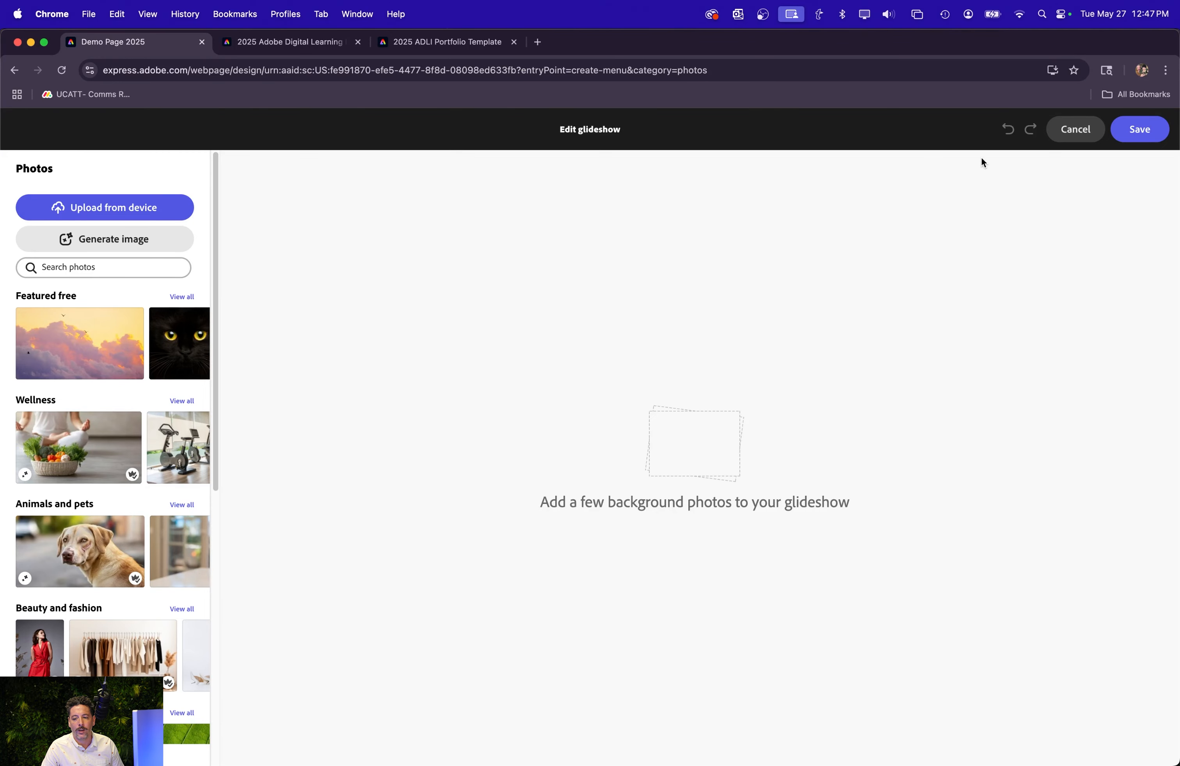
Insert a glideshow below the Table of Contents list using the dried-petal photo from Abstract and textures, and save it.
{"action": "left_click", "coordinate": [1074, 128]}
{"action": "left_click", "coordinate": [590, 714]}
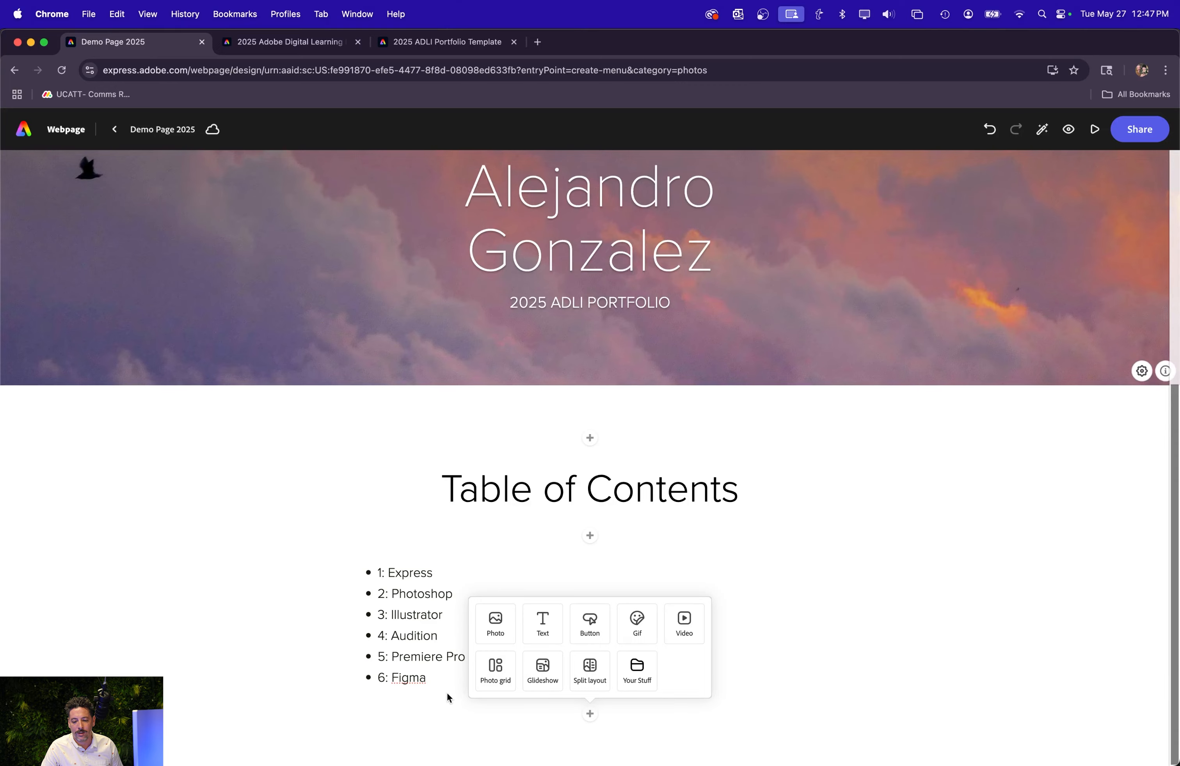
{"action": "left_click", "coordinate": [558, 669]}
{"action": "scroll", "coordinate": [165, 510], "scroll_direction": "down", "scroll_amount": 8}
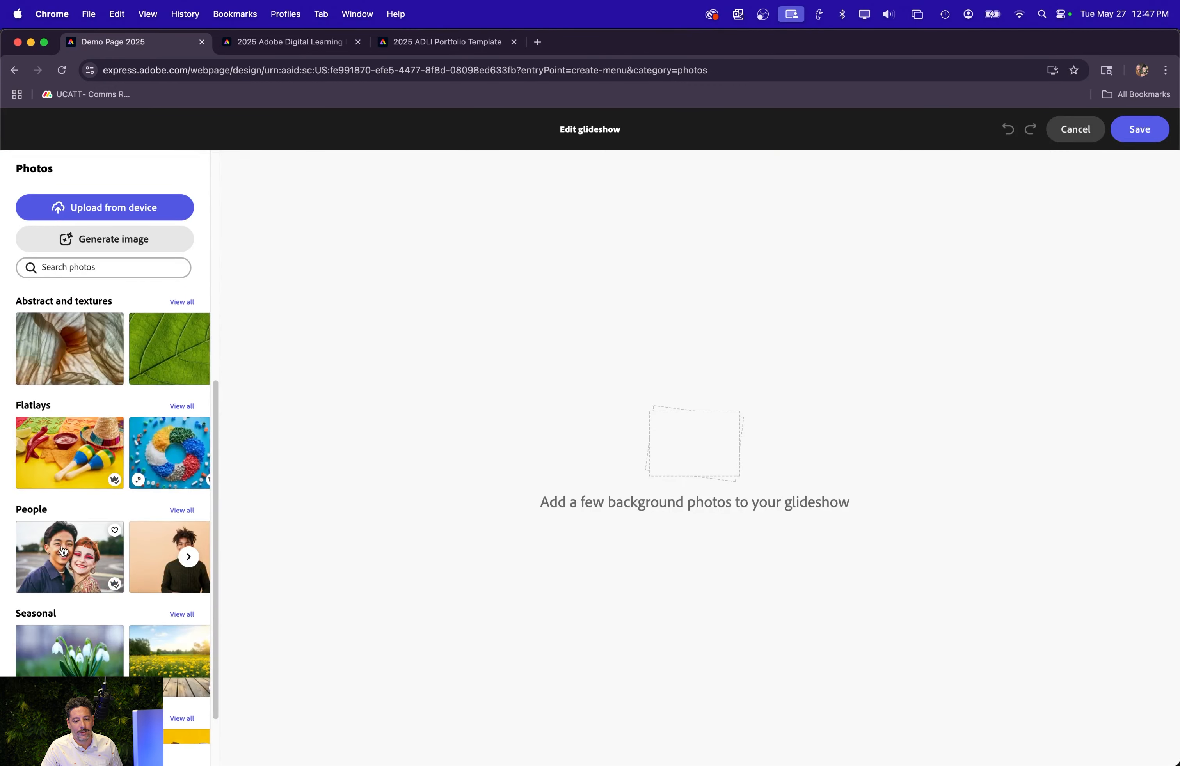
{"action": "scroll", "coordinate": [149, 515], "scroll_direction": "up", "scroll_amount": 1}
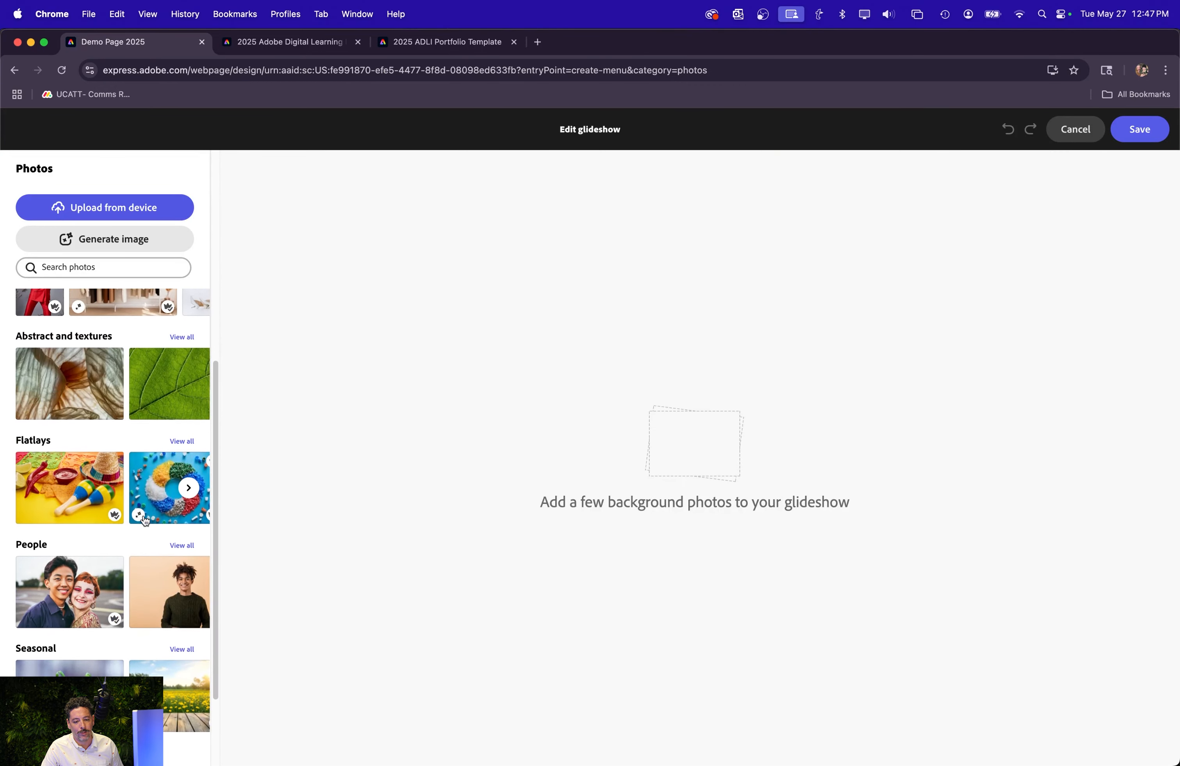
{"action": "left_click", "coordinate": [65, 393]}
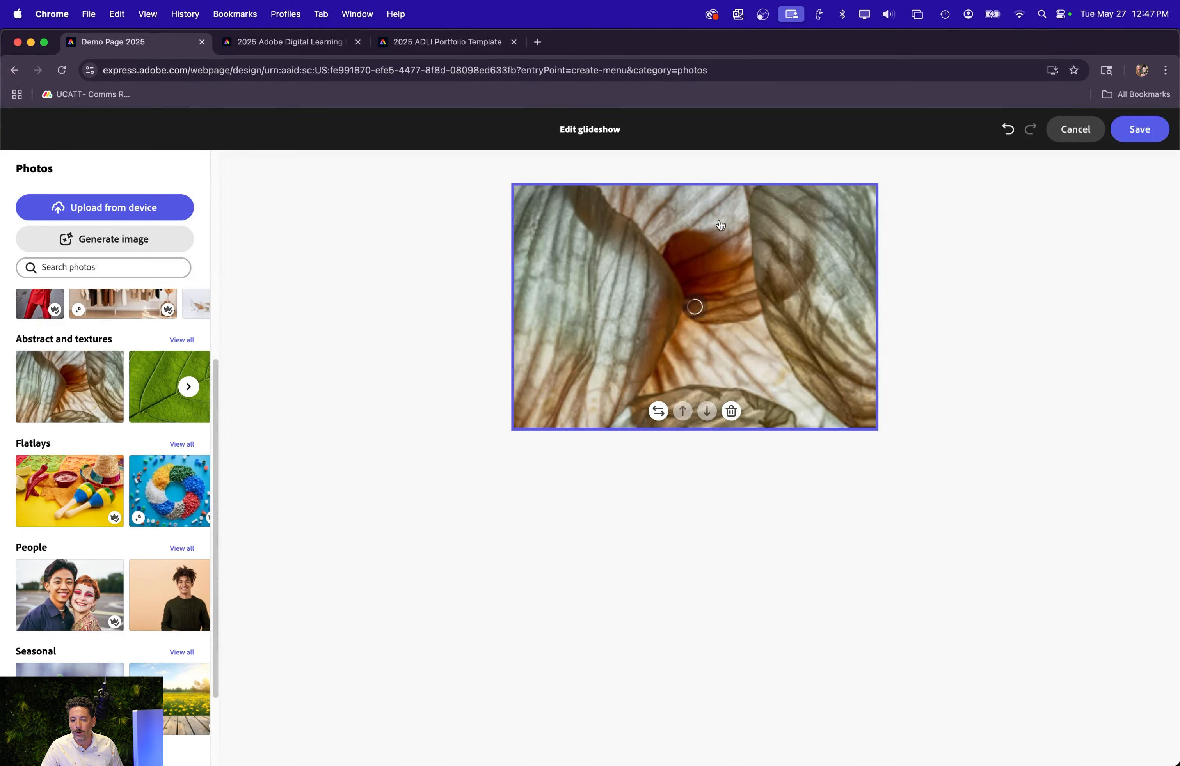
{"action": "left_click", "coordinate": [1139, 128]}
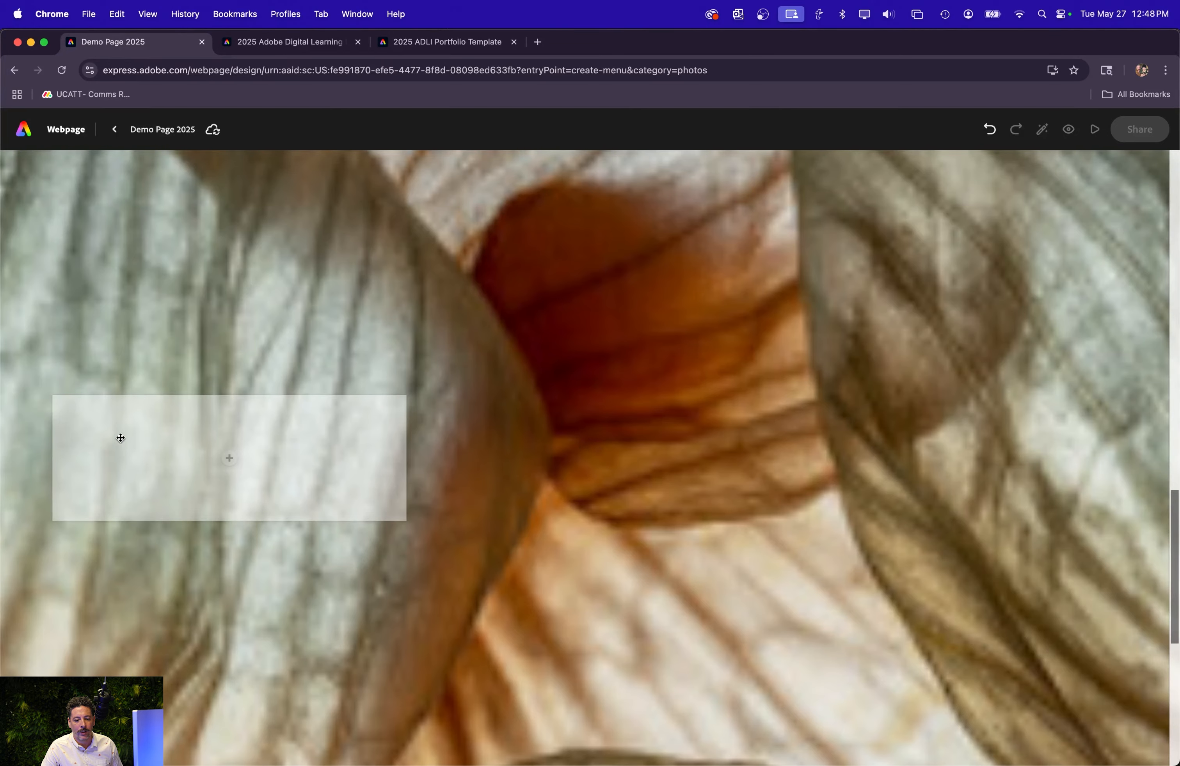
Reposition the glideshow's empty content box from the photo's left side to its horizontal centre.
{"action": "left_click_drag", "start_coordinate": [120, 438], "coordinate": [818, 468]}
{"action": "left_click_drag", "start_coordinate": [923, 435], "coordinate": [600, 437]}
{"action": "left_click_drag", "start_coordinate": [470, 429], "coordinate": [576, 520]}
Add a text block in the glideshow's content box reading "1: Adobe Express Project".
{"action": "left_click", "coordinate": [590, 459]}
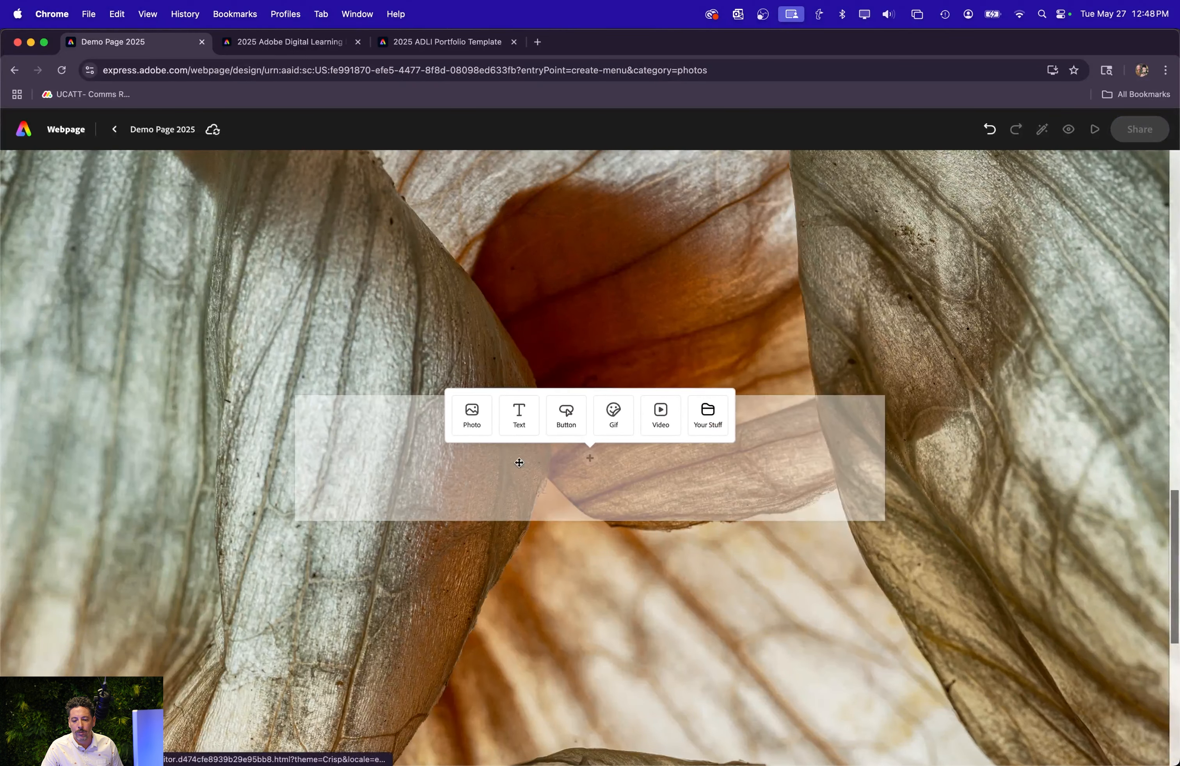
{"action": "left_click", "coordinate": [519, 418]}
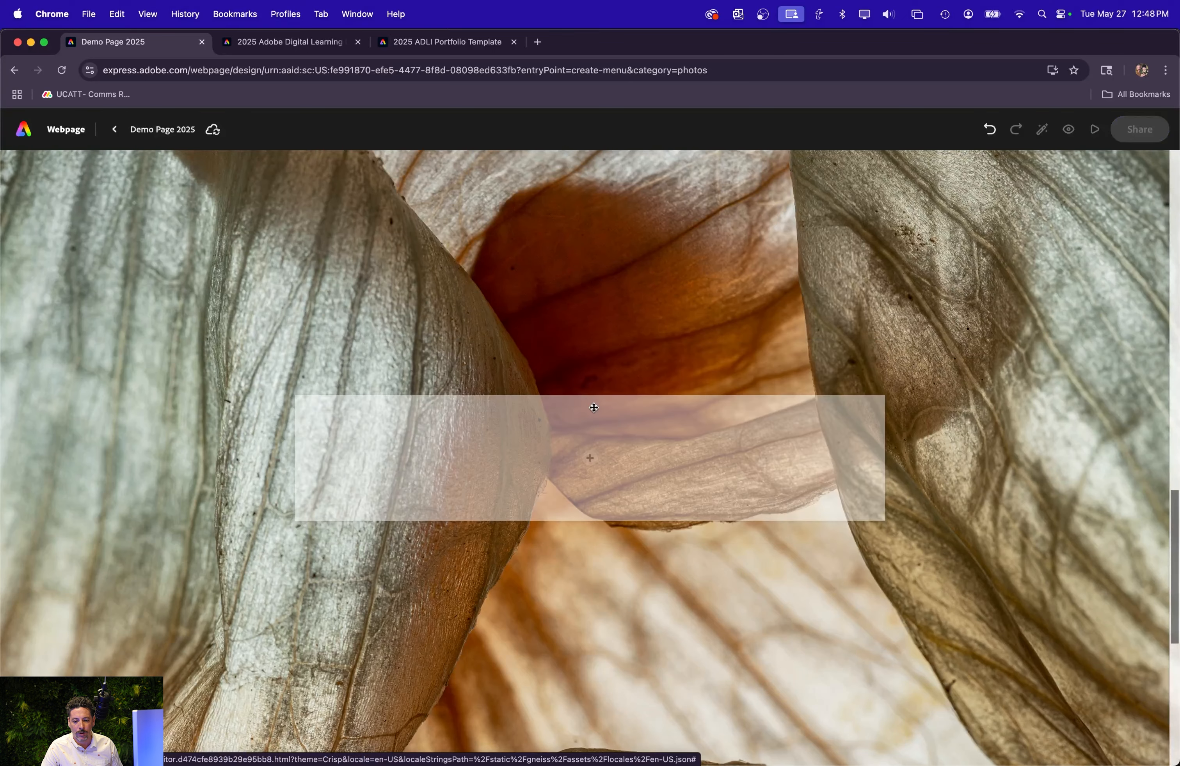
{"action": "left_click", "coordinate": [589, 459]}
{"action": "left_click", "coordinate": [481, 427]}
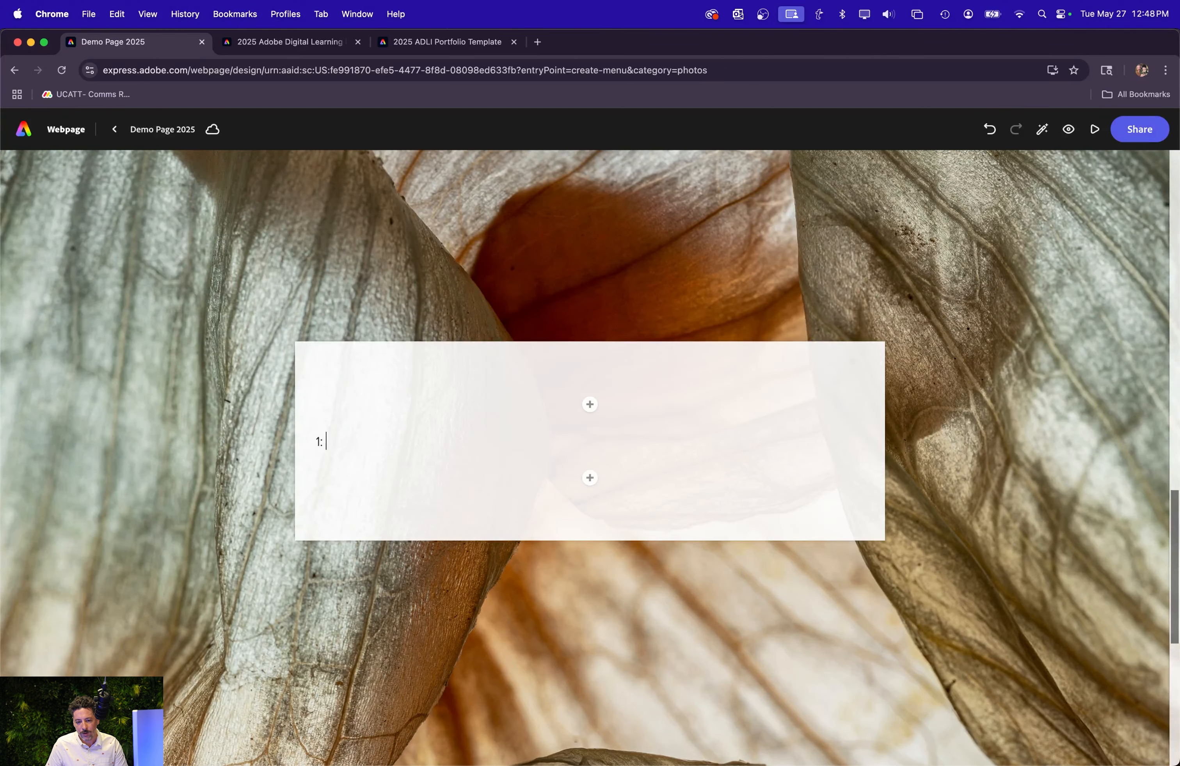
{"action": "type", "text": "Adobe Express Project"}
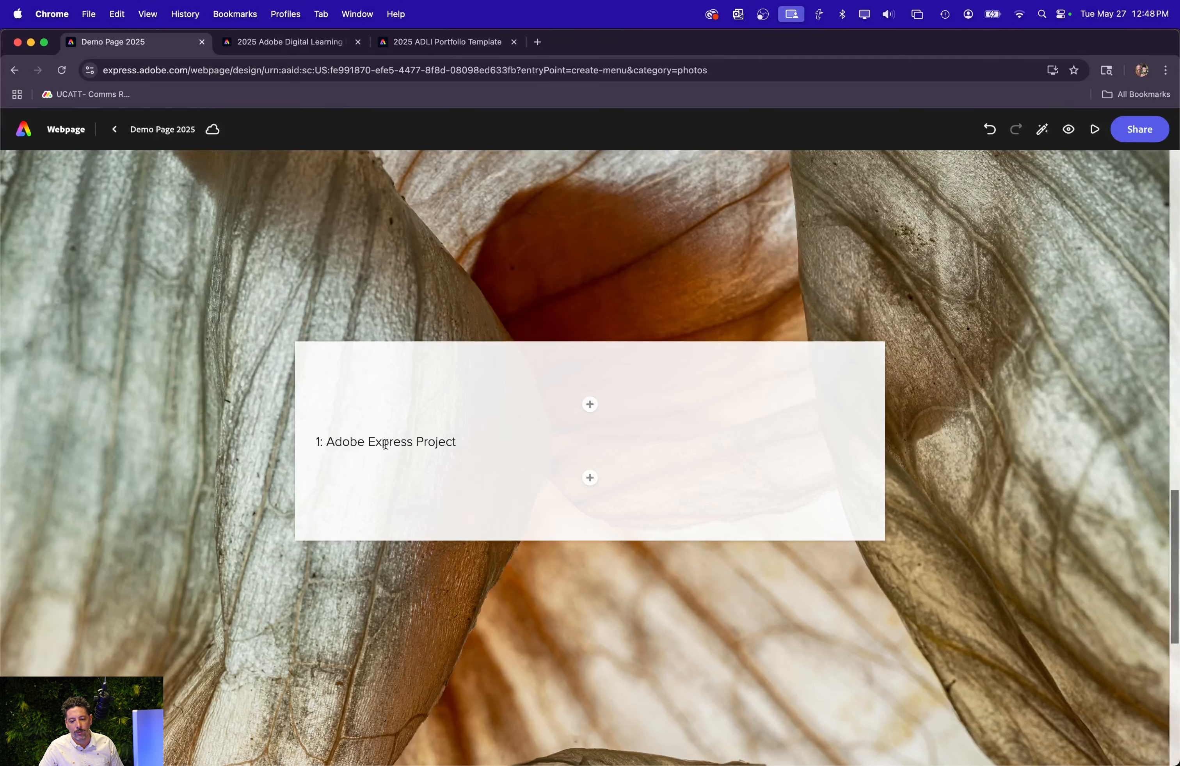
Format the "1: Adobe Express Project" text as a centred H1 heading.
{"action": "left_click", "coordinate": [385, 444]}
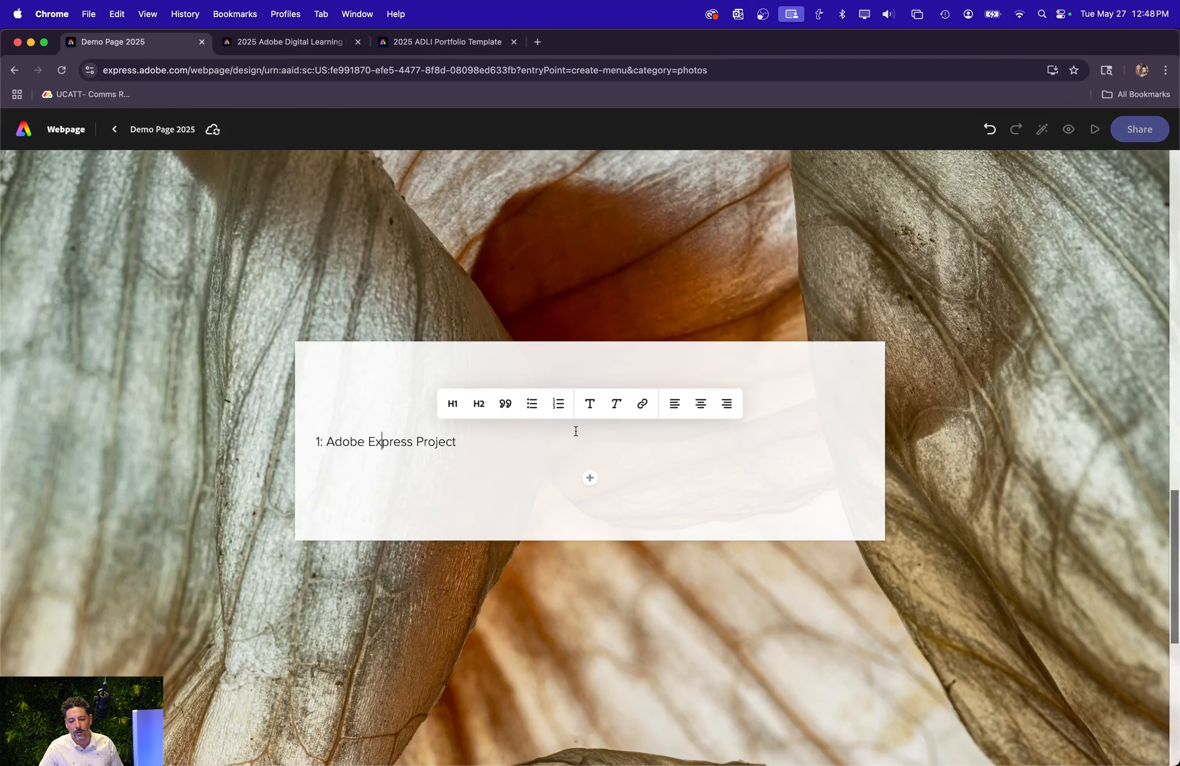
{"action": "left_click", "coordinate": [453, 401]}
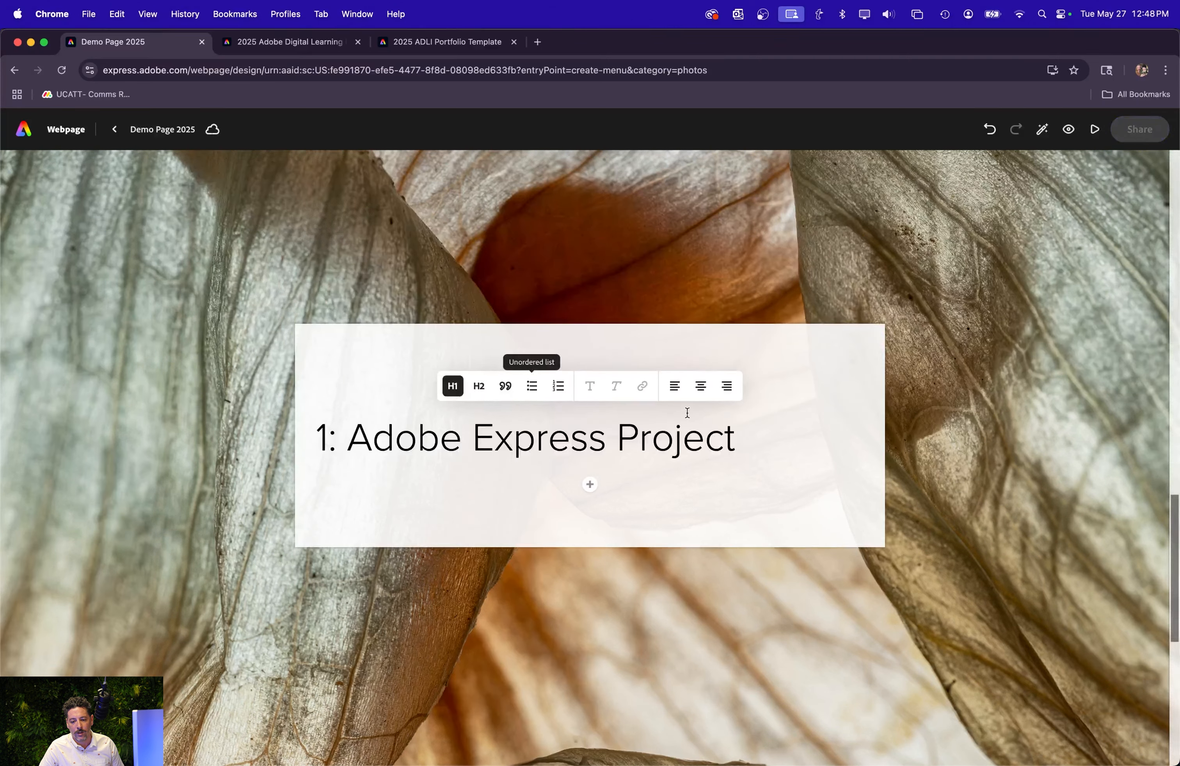
{"action": "left_click", "coordinate": [700, 386]}
Insert the white snowdrops photo from the Seasonal category beneath the "1: Adobe Express Project" heading.
{"action": "left_click", "coordinate": [589, 485]}
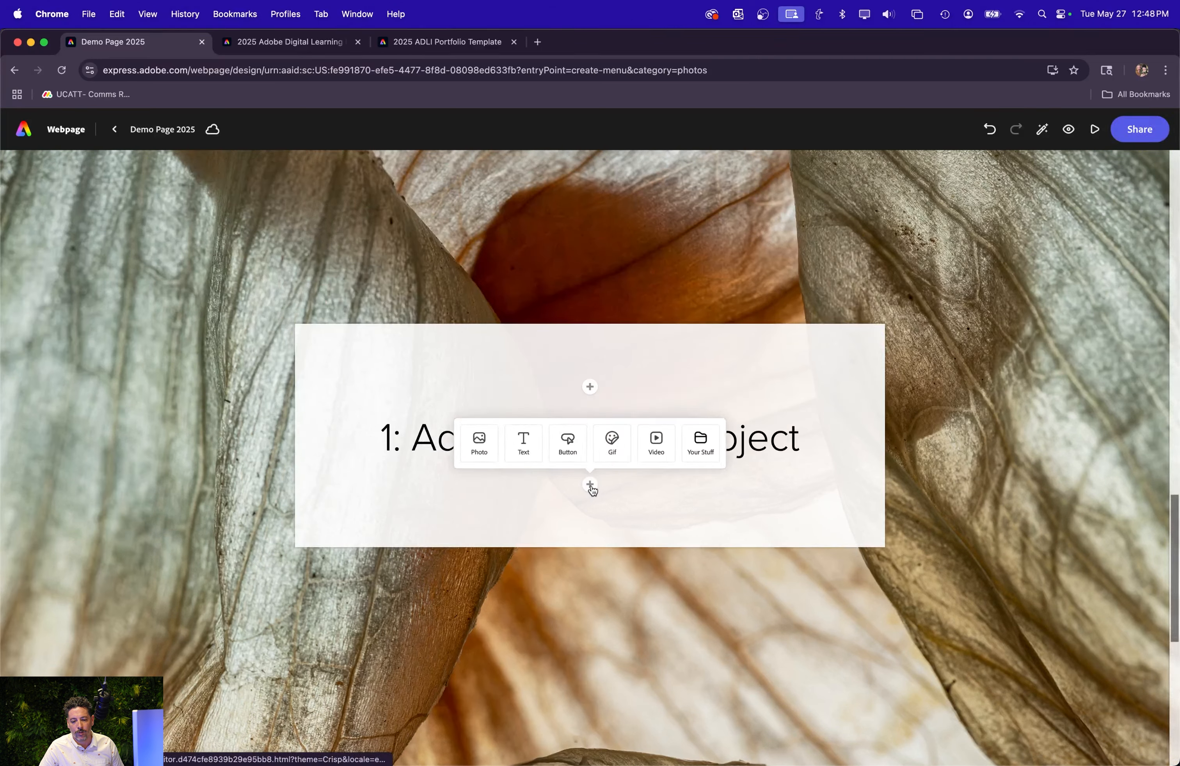
{"action": "left_click", "coordinate": [470, 441]}
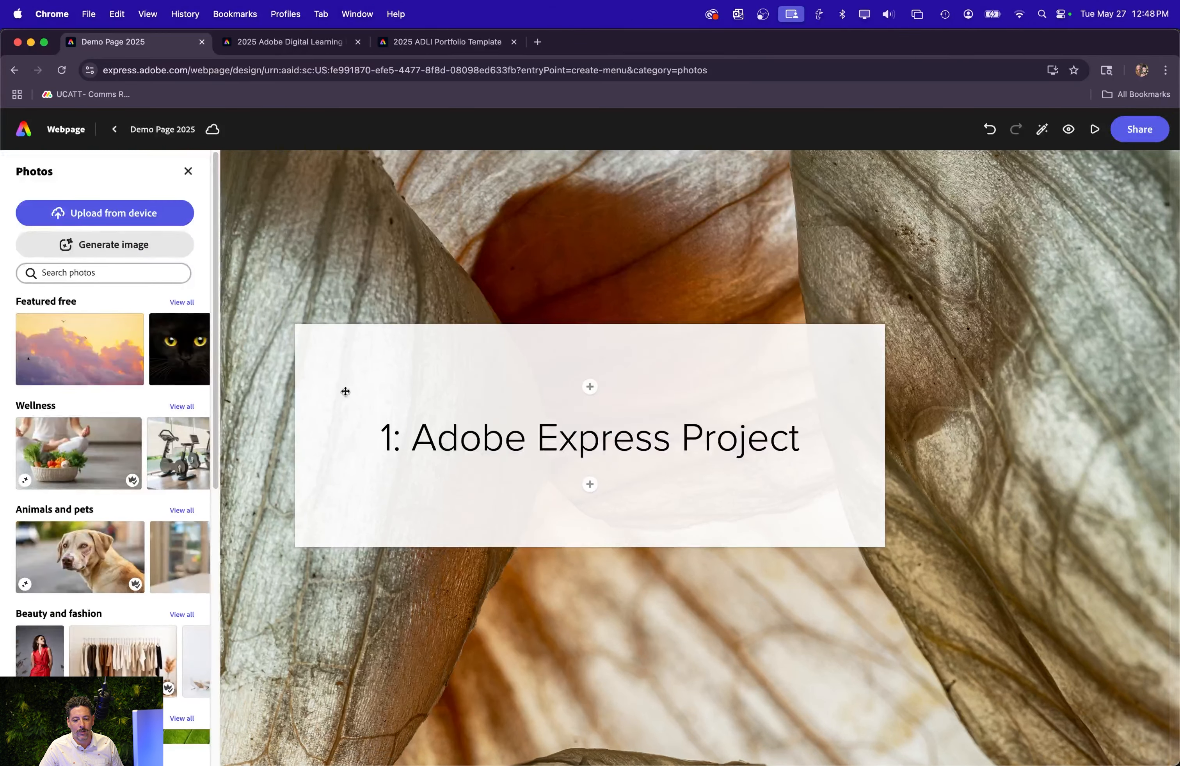
{"action": "scroll", "coordinate": [99, 557], "scroll_direction": "down", "scroll_amount": 5}
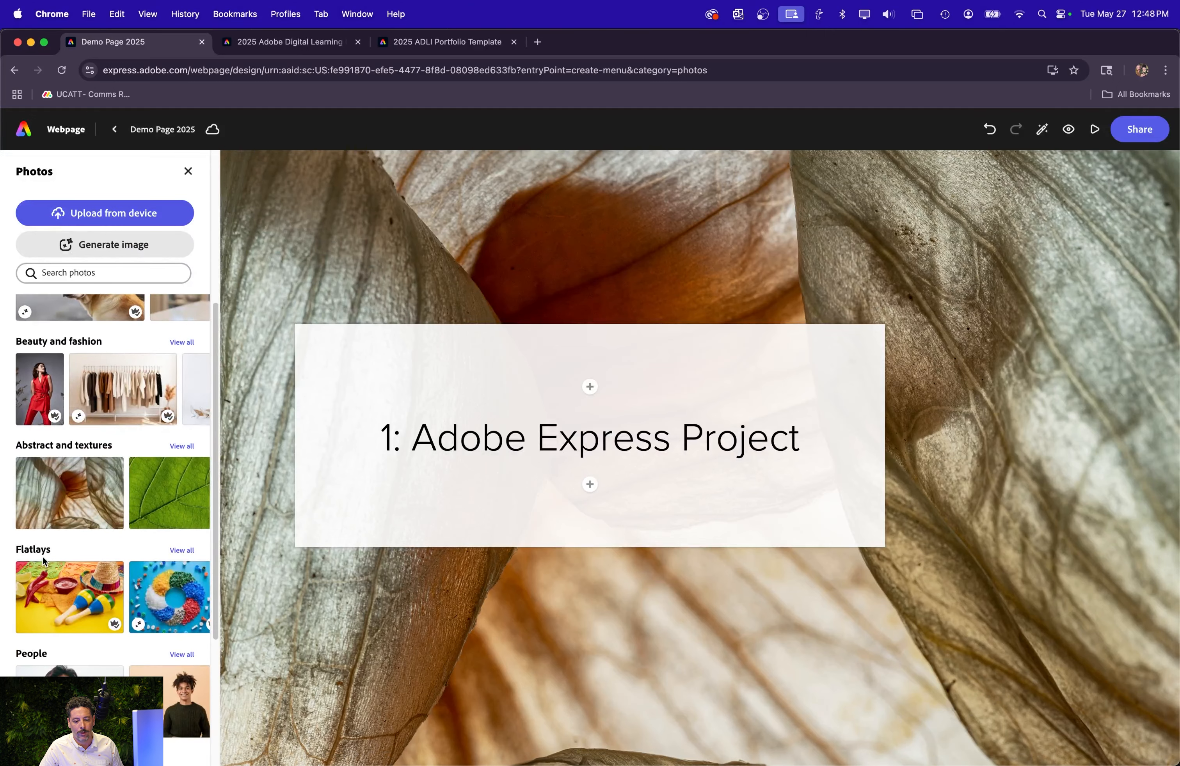
{"action": "scroll", "coordinate": [43, 551], "scroll_direction": "down", "scroll_amount": 3}
{"action": "scroll", "coordinate": [43, 551], "scroll_direction": "down", "scroll_amount": 2}
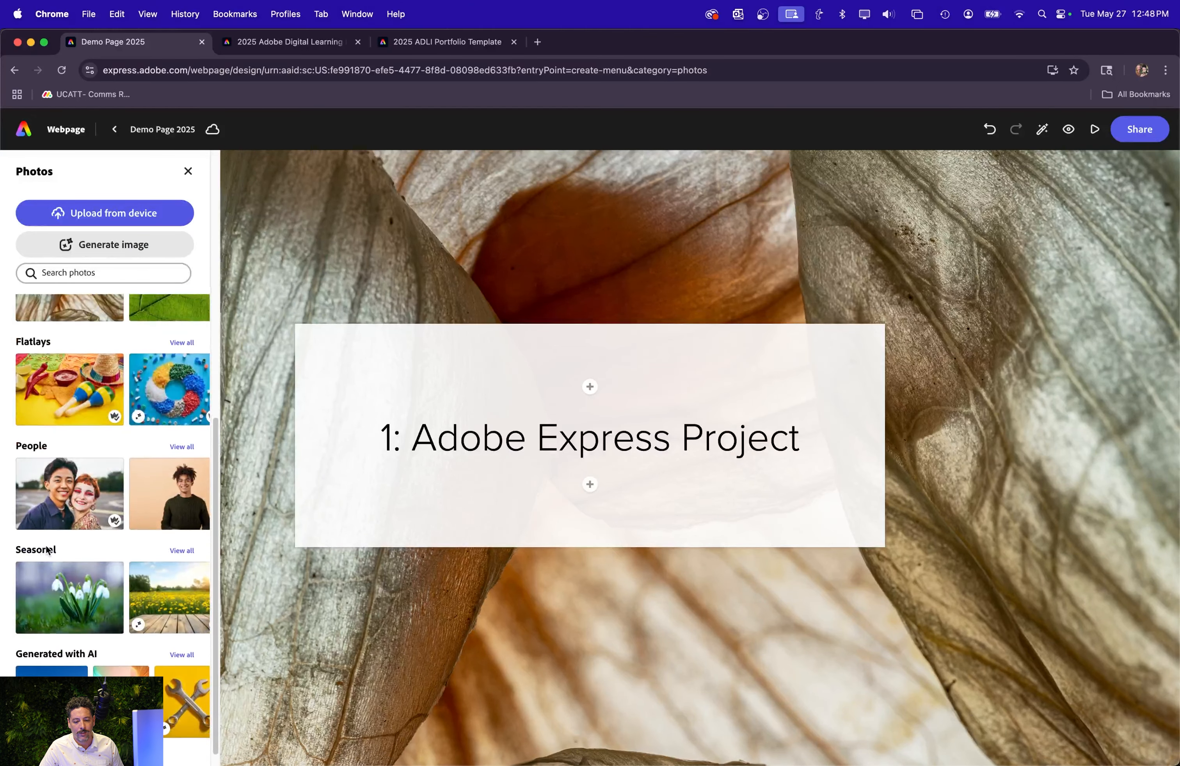
{"action": "left_click", "coordinate": [47, 572]}
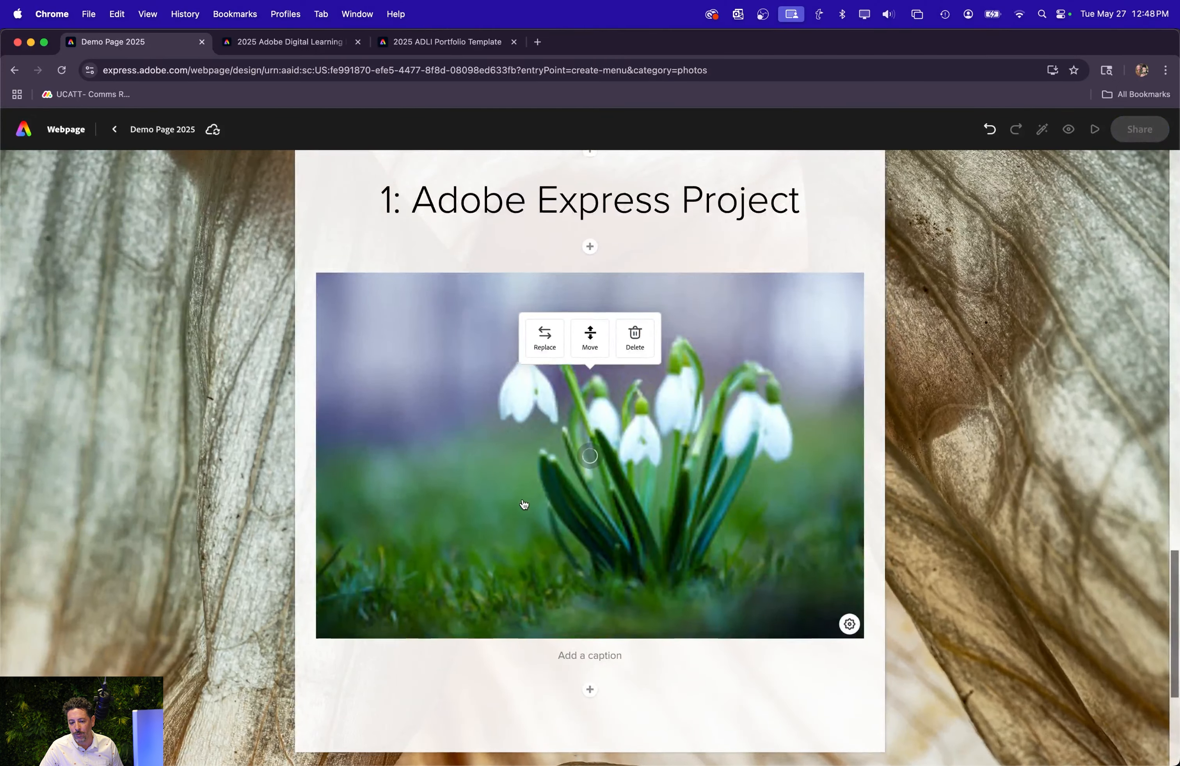
Add text below the snowdrops photo: "My thoughtful reflection about using Express and how I may apply to my personal and academic endeavors.".
{"action": "scroll", "coordinate": [447, 480], "scroll_direction": "down", "scroll_amount": 4}
{"action": "scroll", "coordinate": [447, 480], "scroll_direction": "up", "scroll_amount": 4}
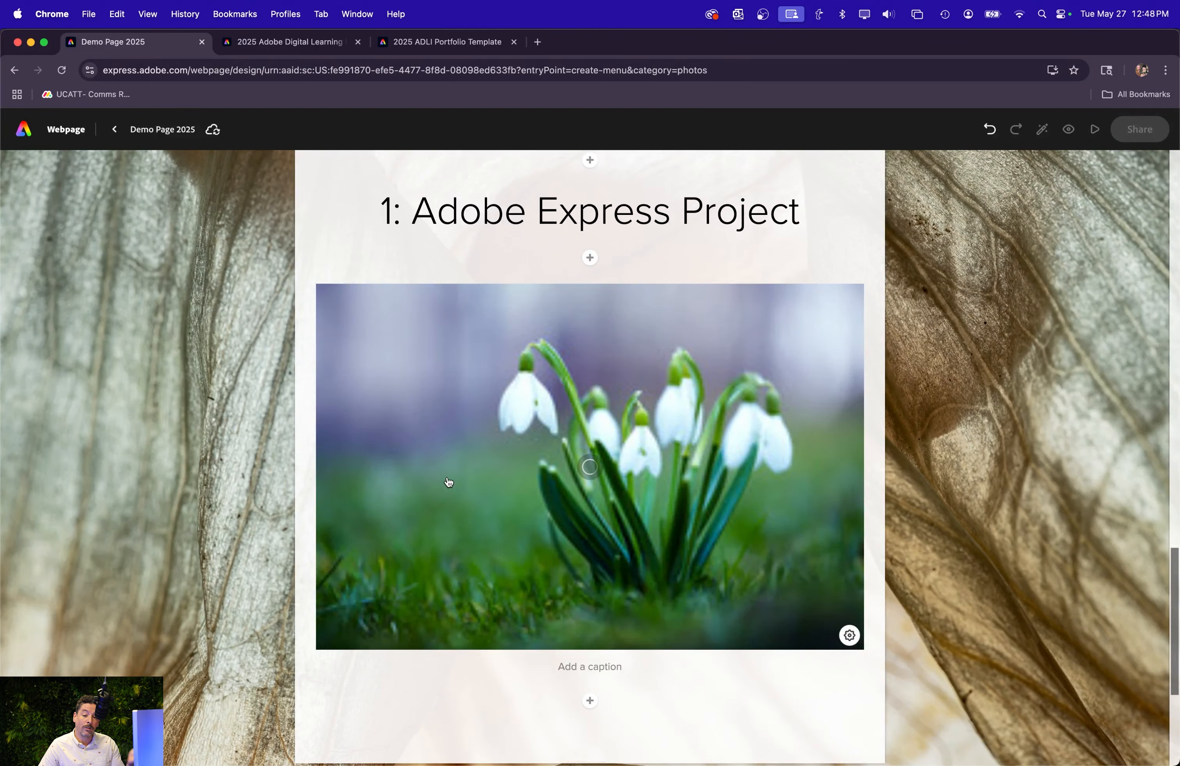
{"action": "scroll", "coordinate": [679, 493], "scroll_direction": "down", "scroll_amount": 3}
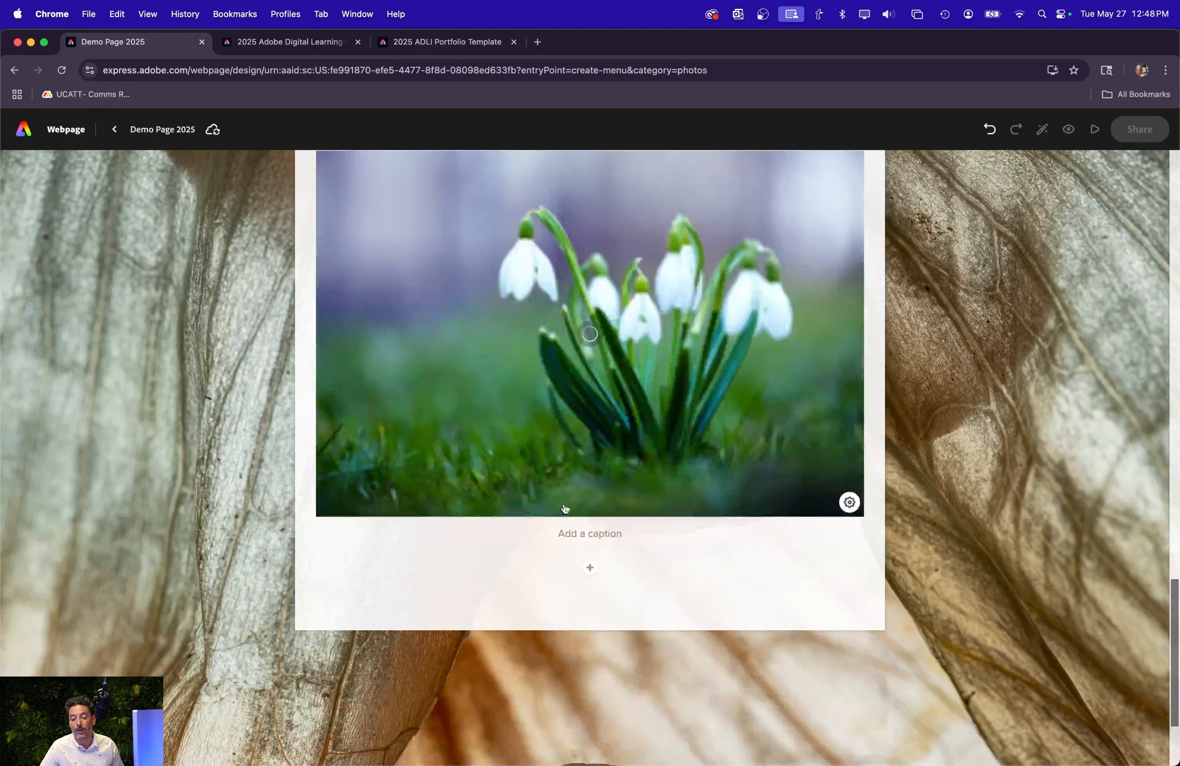
{"action": "left_click", "coordinate": [589, 568]}
{"action": "scroll", "coordinate": [527, 533], "scroll_direction": "down", "scroll_amount": 8}
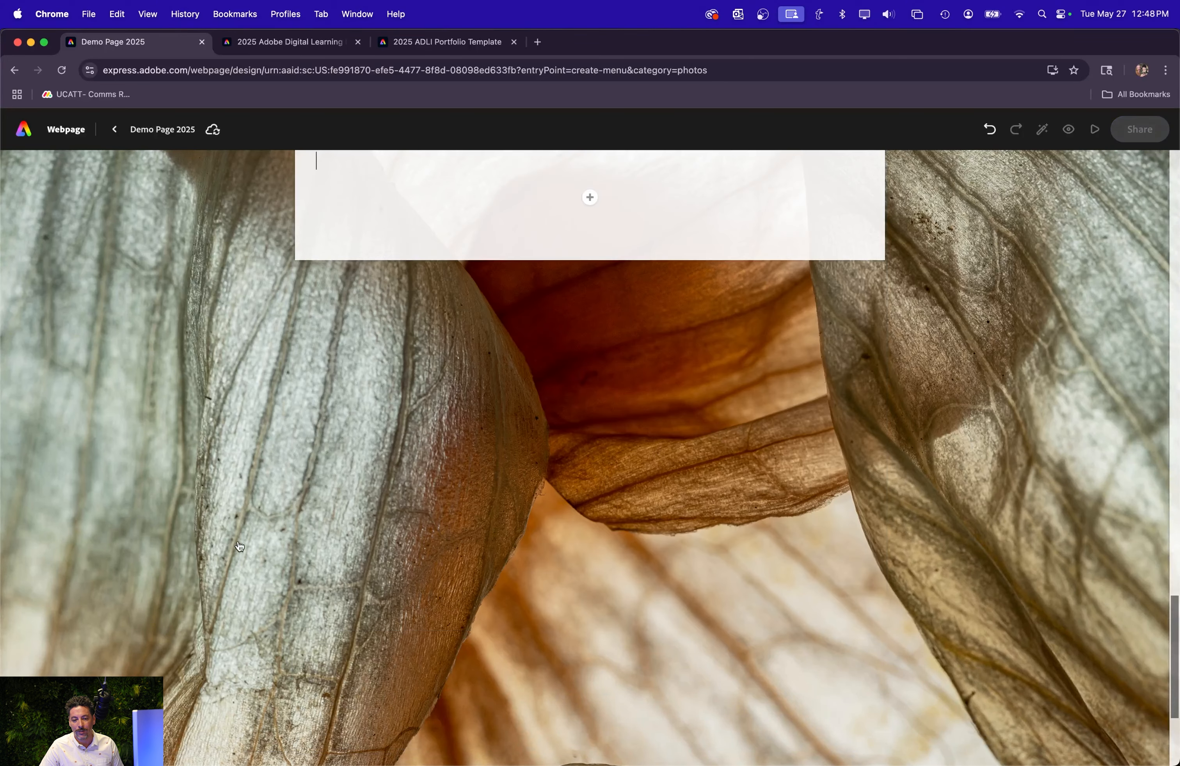
{"action": "scroll", "coordinate": [488, 298], "scroll_direction": "up", "scroll_amount": 4}
{"action": "left_click", "coordinate": [589, 396]}
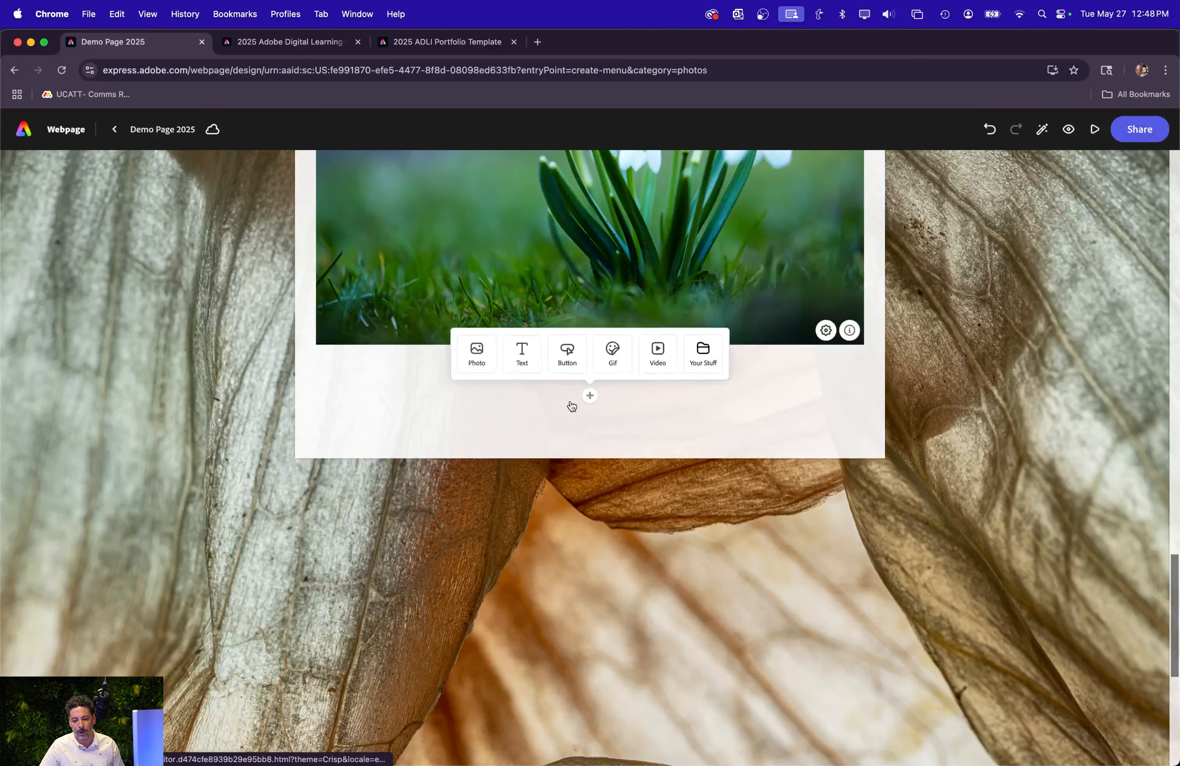
{"action": "left_click", "coordinate": [518, 369]}
{"action": "type", "text": "My thought"}
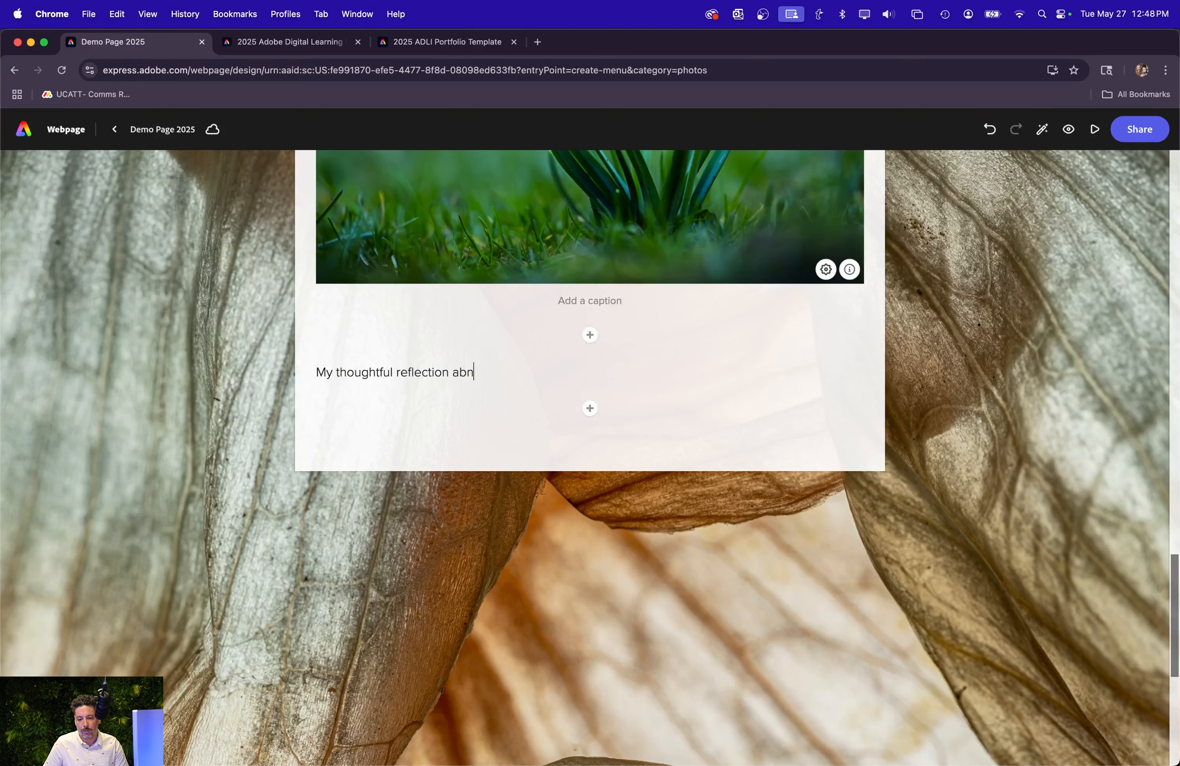
{"action": "type", "text": "ful reflection about using Express and how I may apply to my person"}
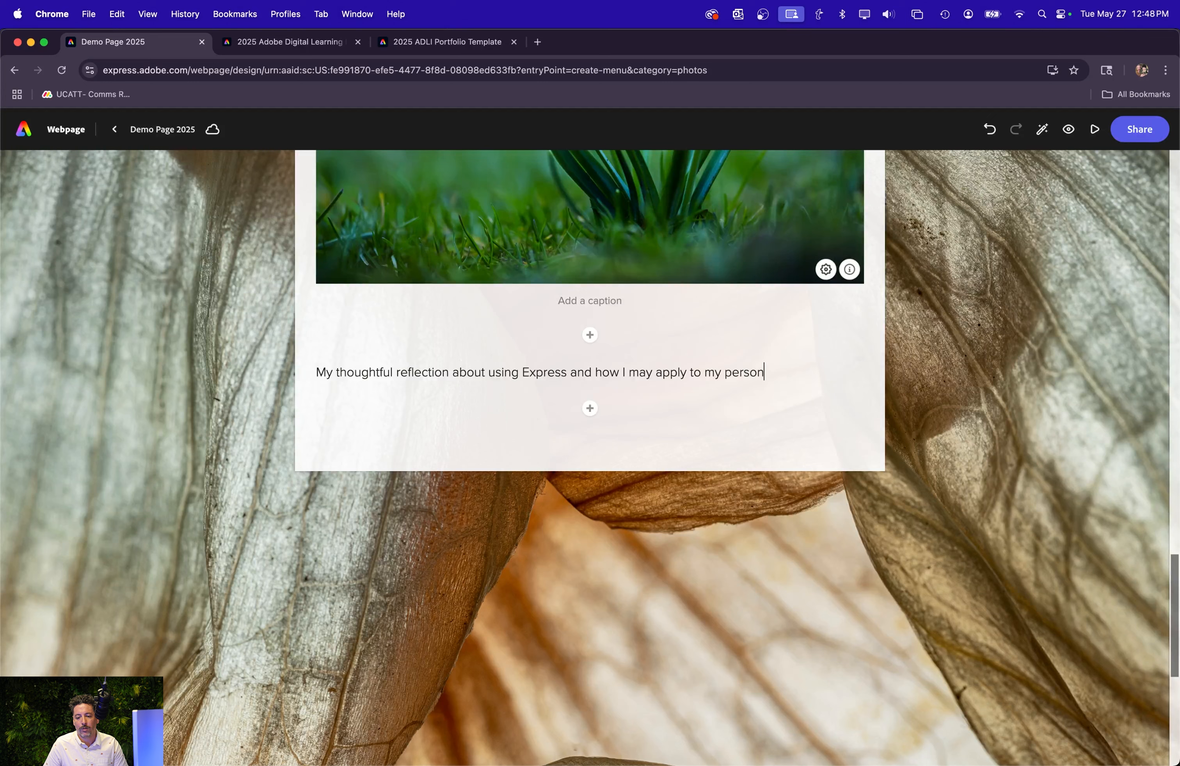
{"action": "type", "text": "demic "}
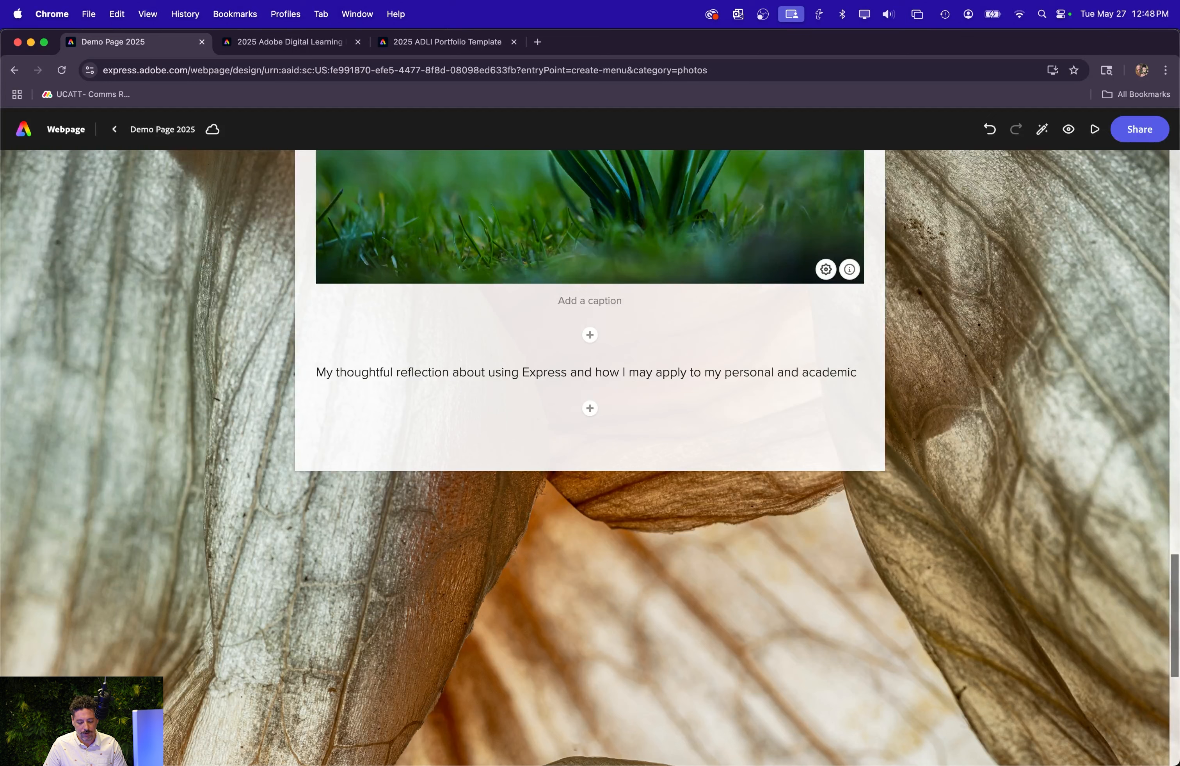
{"action": "type", "text": "end"}
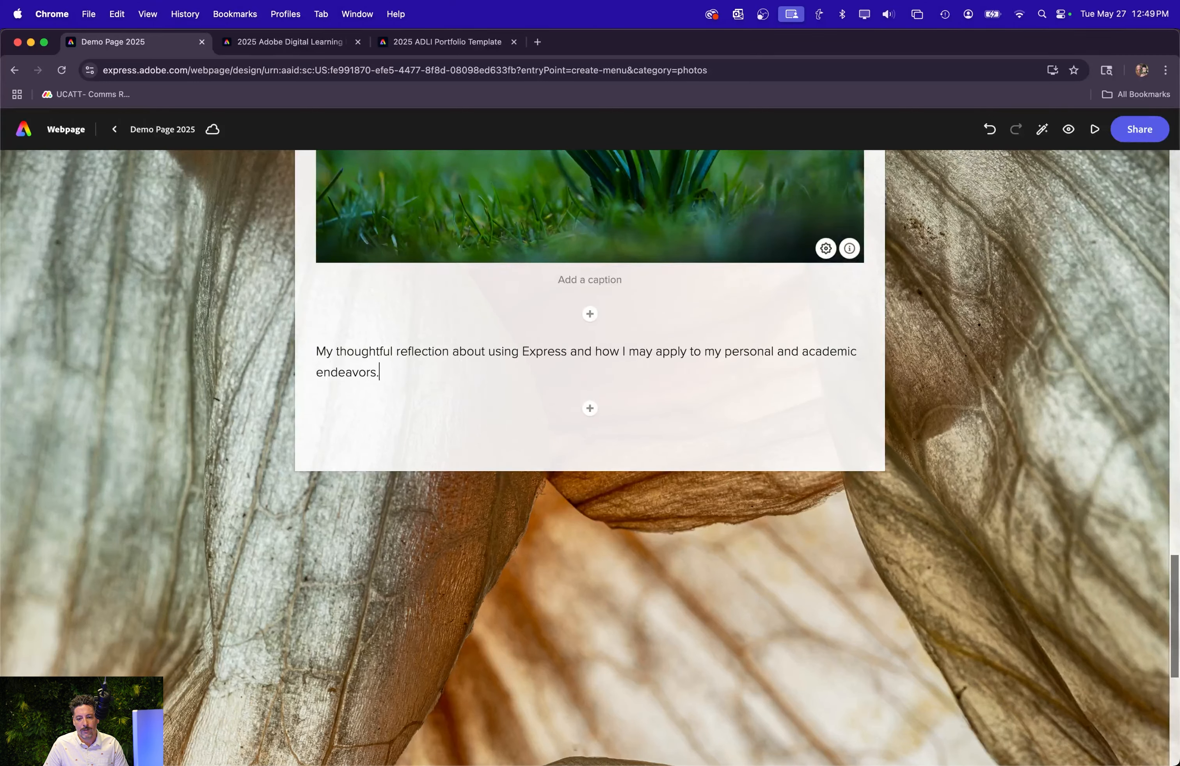
{"action": "type", "text": "eavors."}
Try replacing the reflection paragraph, undo the recent edits, and redo back to the inserted snowdrops photo.
{"action": "triple_click", "coordinate": [387, 373]}
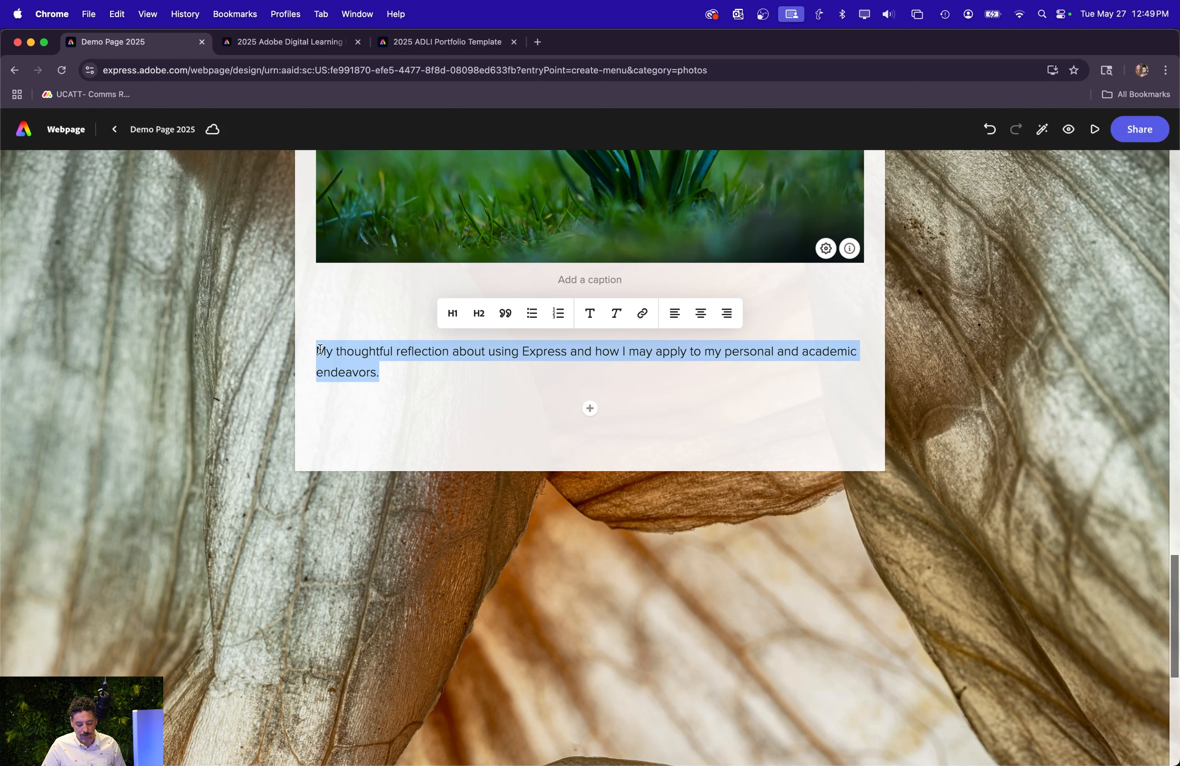
{"action": "type", "text": "G"}
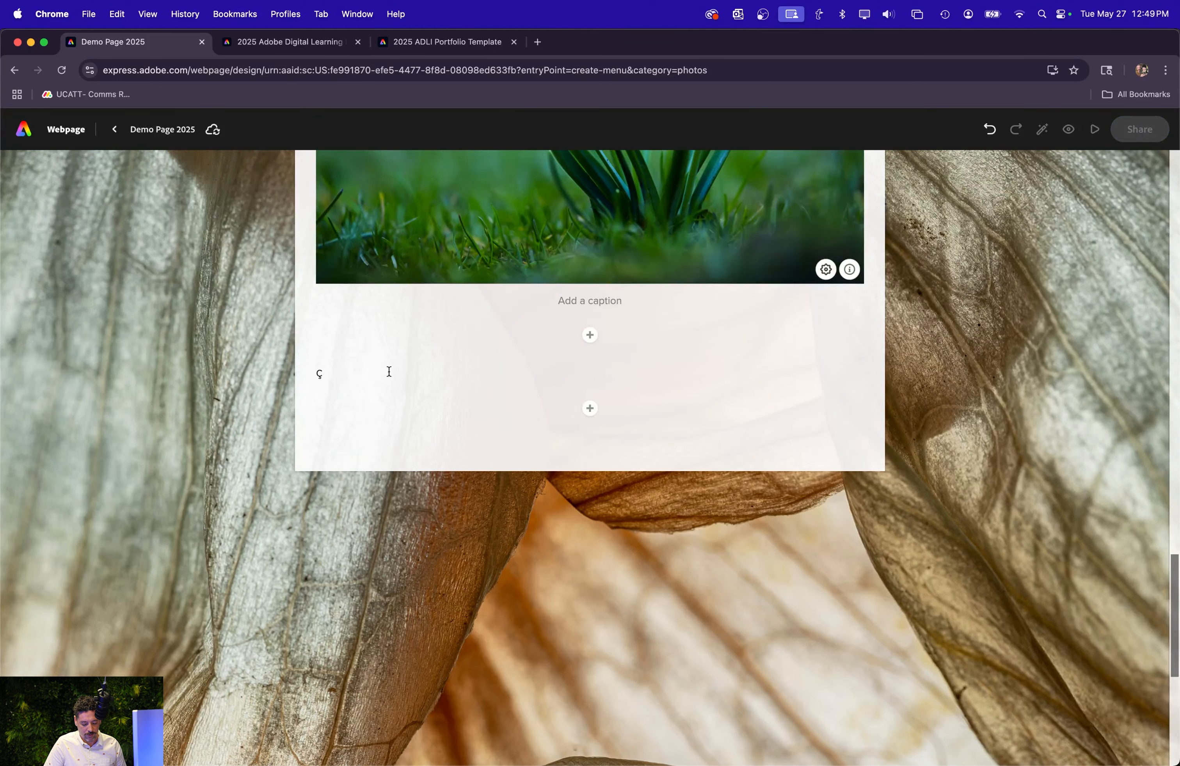
{"action": "key", "text": "super+z"}
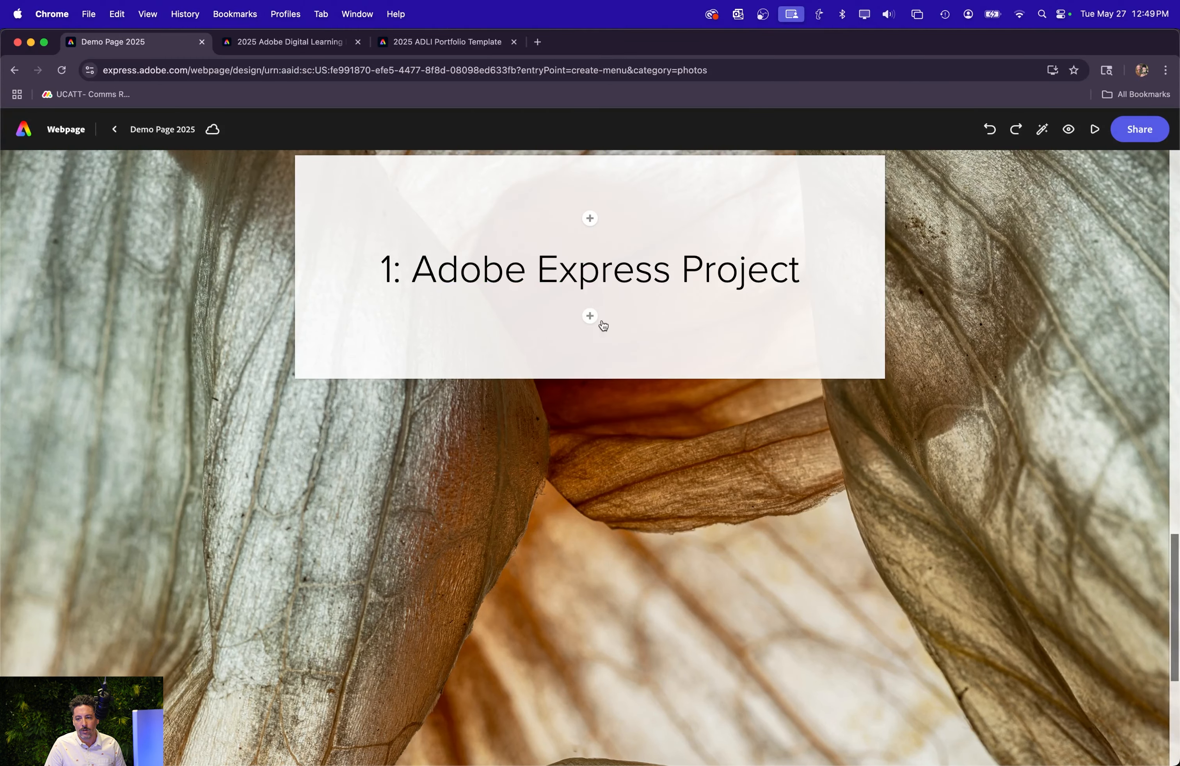
{"action": "left_click", "coordinate": [1015, 129]}
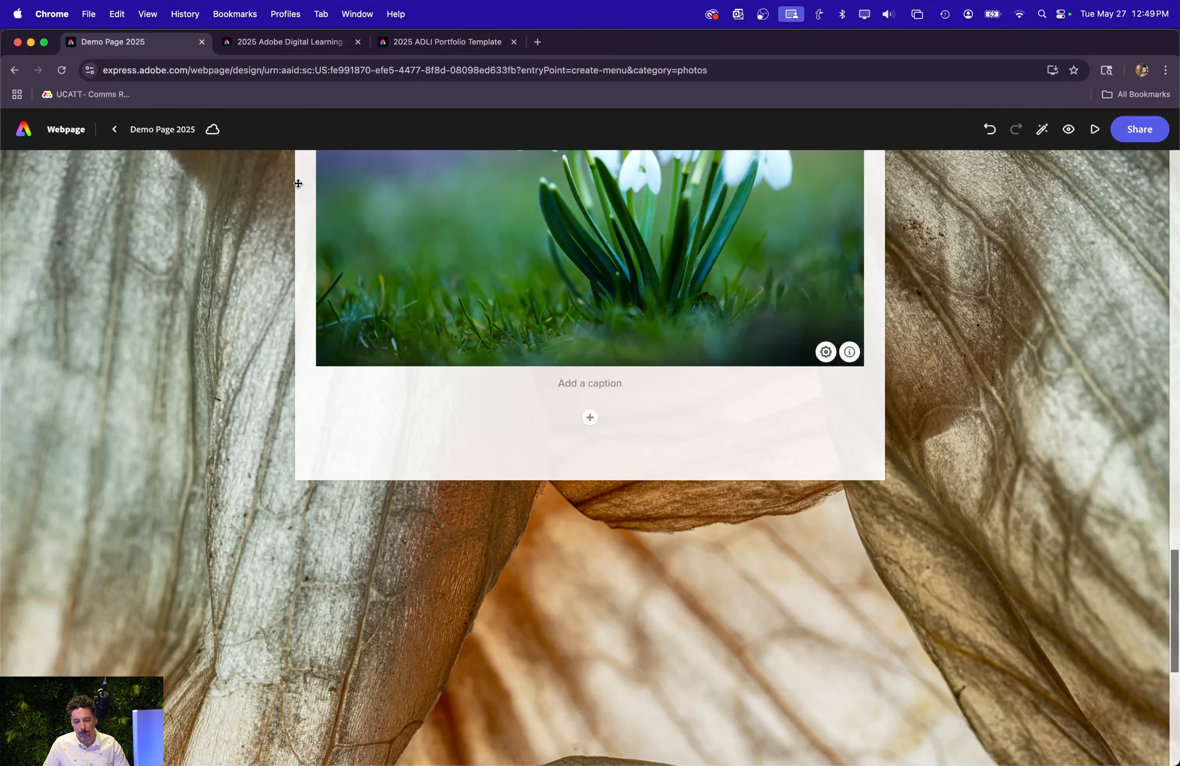
Look up "lorem ipsum" in a new browser tab and open lipsum.com.
{"action": "left_click", "coordinate": [538, 42]}
{"action": "type", "text": "lorem ipsum"}
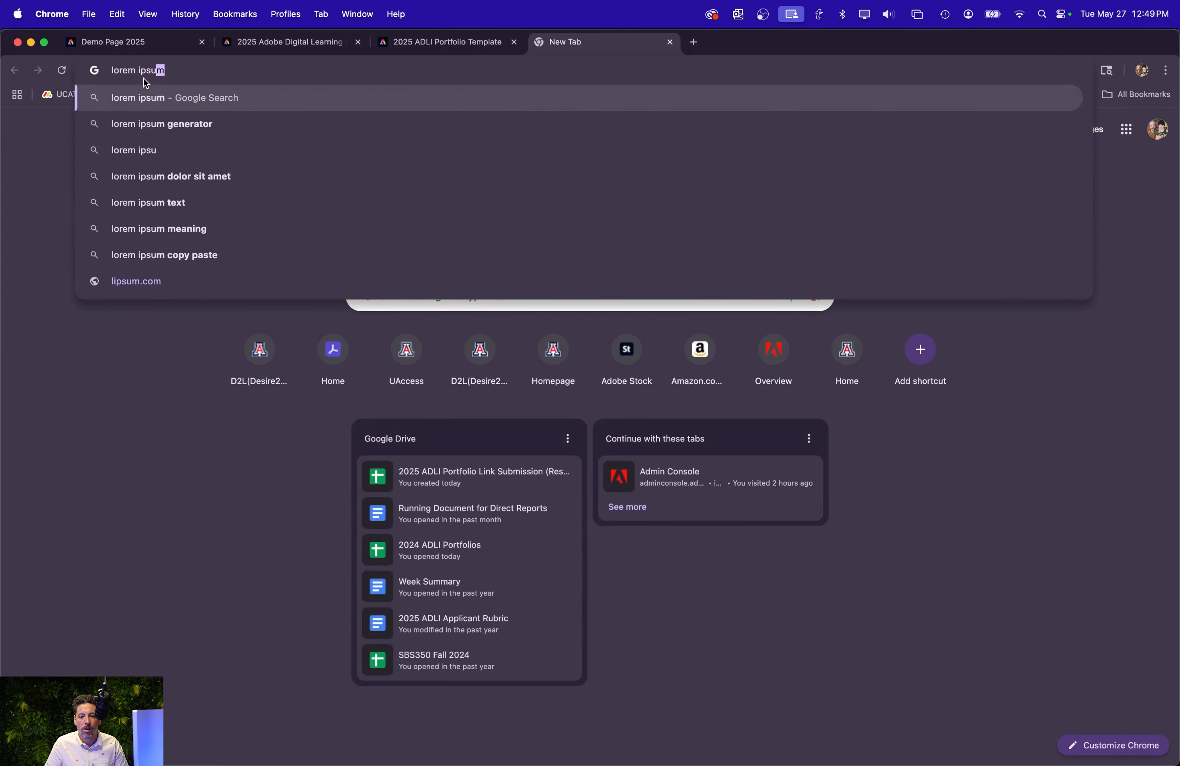
{"action": "key", "text": "Return"}
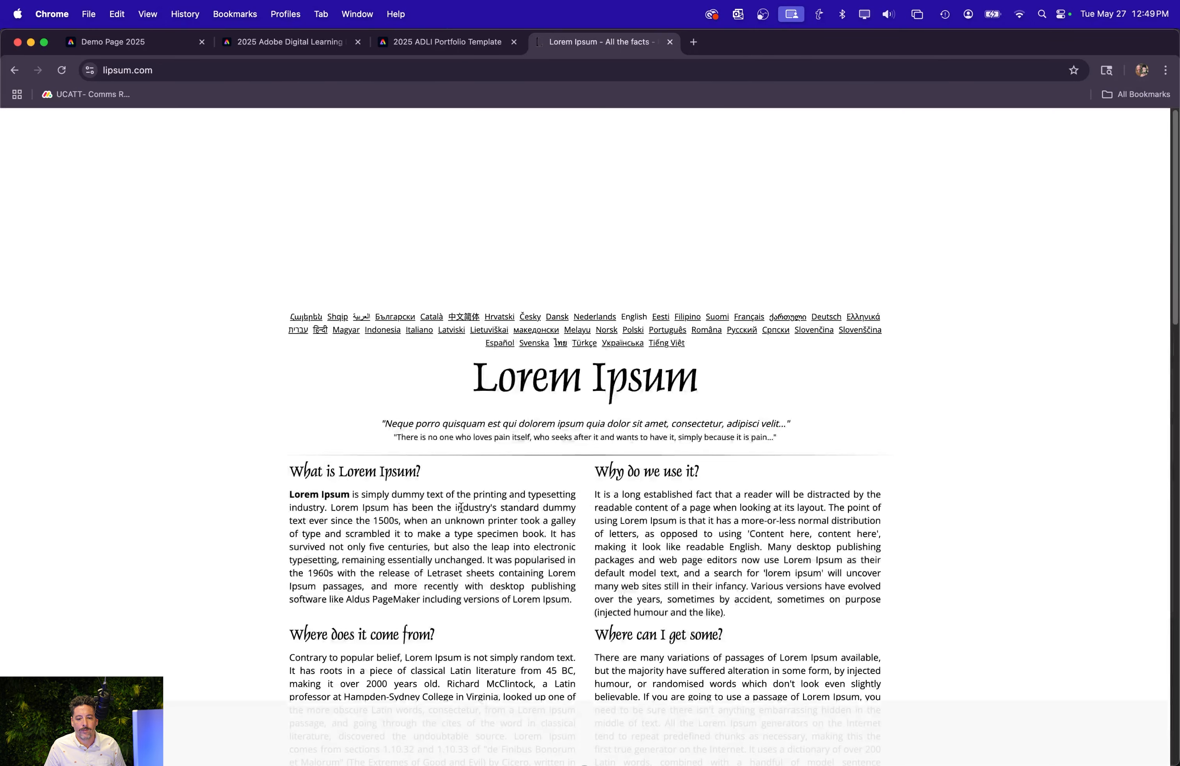
Select the entire paragraph under "What is Lorem Ipsum?", from "Lorem Ipsum is simply dummy text" to its last sentence.
{"action": "left_click_drag", "start_coordinate": [290, 497], "coordinate": [494, 576]}
{"action": "left_click", "coordinate": [533, 603]}
{"action": "left_click_drag", "start_coordinate": [577, 604], "coordinate": [414, 558]}
{"action": "left_click", "coordinate": [543, 596]}
{"action": "left_click_drag", "start_coordinate": [571, 604], "coordinate": [380, 594]}
{"action": "left_click", "coordinate": [281, 561]}
{"action": "left_click", "coordinate": [295, 554]}
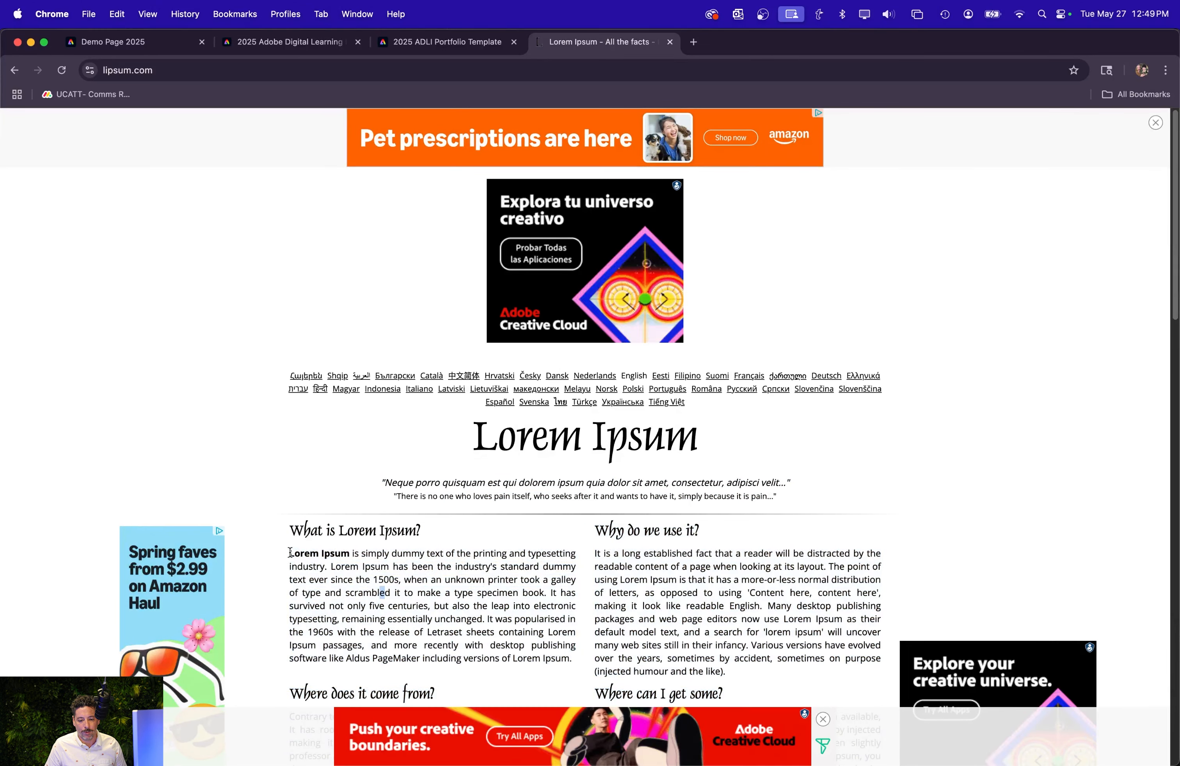
{"action": "left_click_drag", "start_coordinate": [288, 552], "coordinate": [576, 658]}
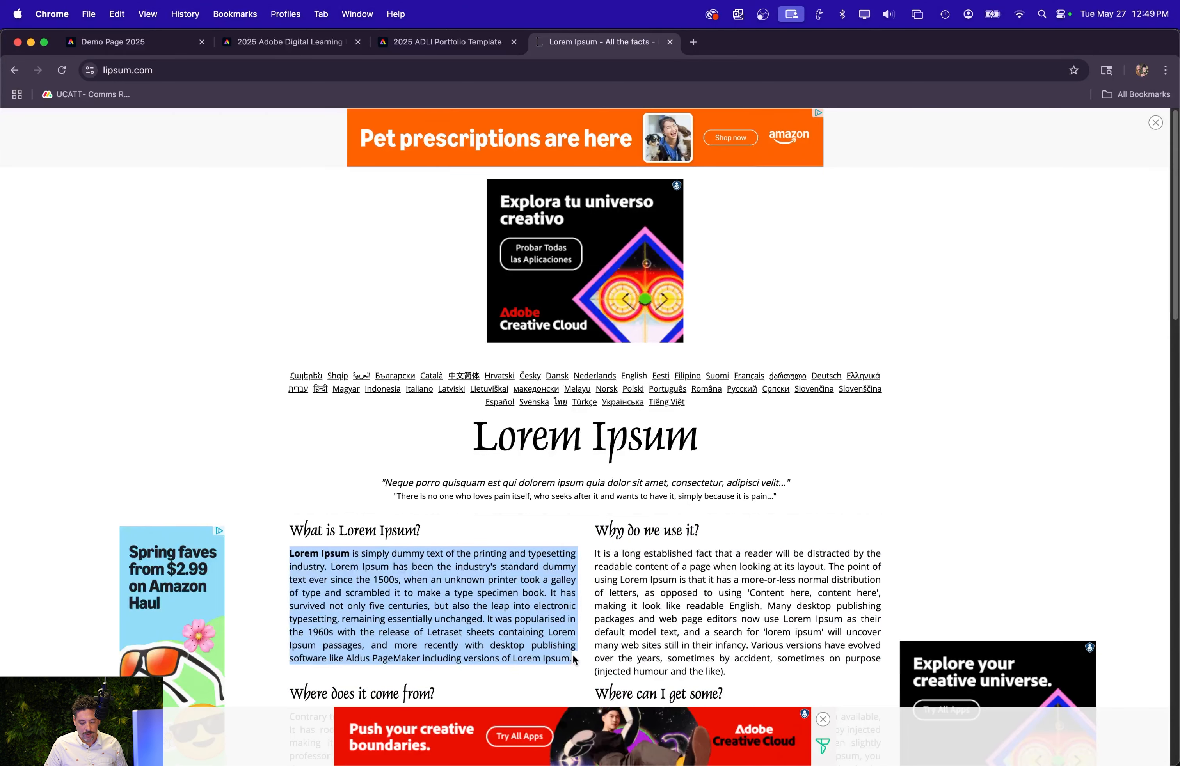
Copy the selected Lorem Ipsum paragraph from lipsum.com into a new text block below the snowdrops photo on Demo Page 2025.
{"action": "left_click", "coordinate": [331, 44]}
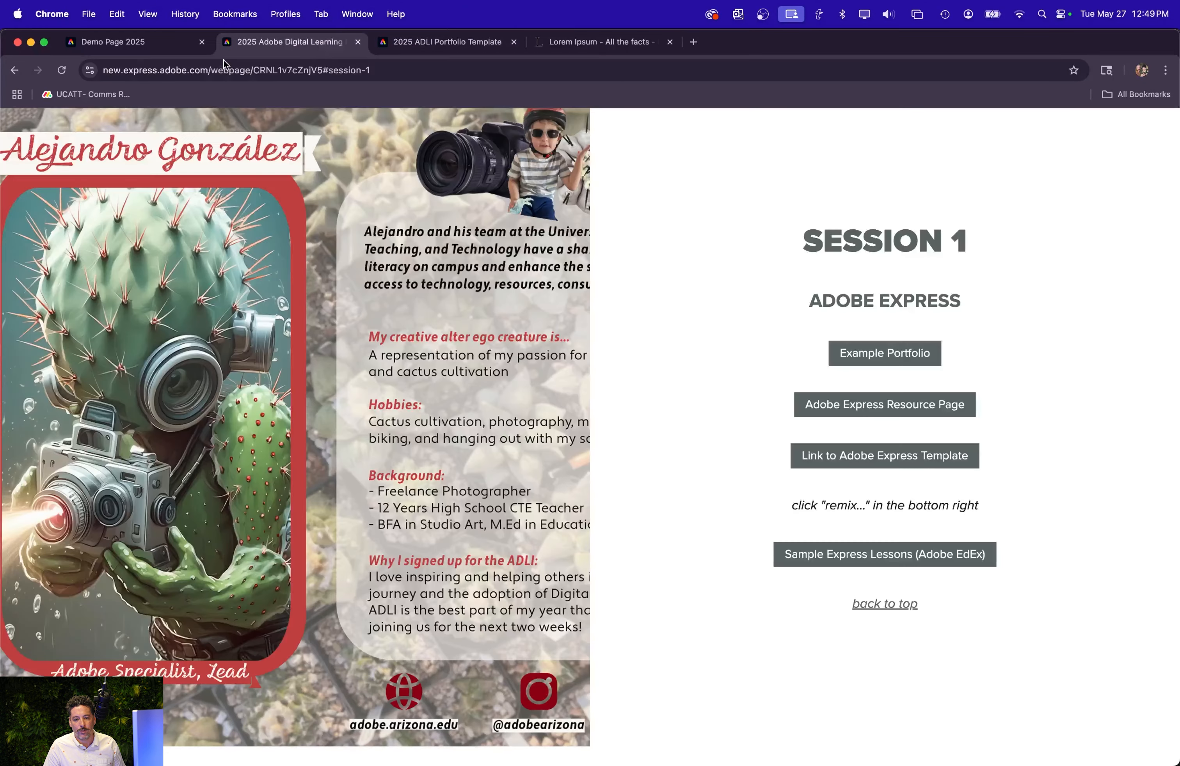
{"action": "left_click", "coordinate": [124, 42]}
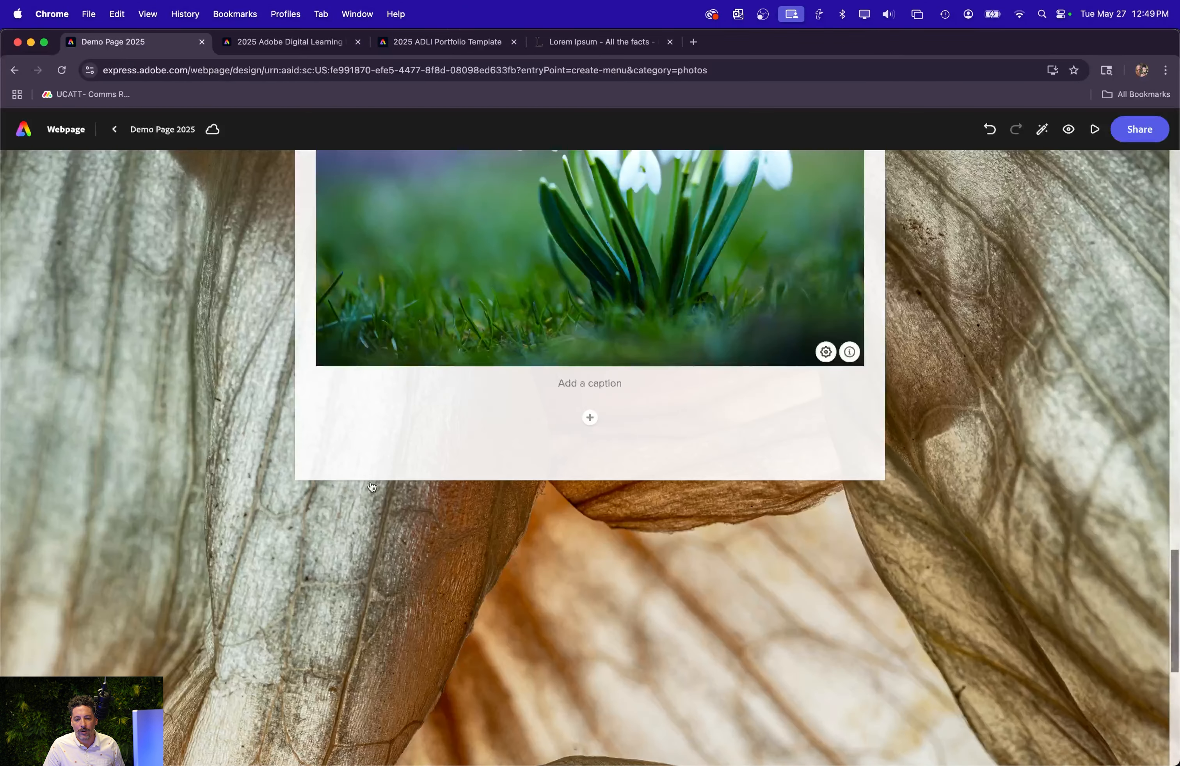
{"action": "left_click", "coordinate": [589, 419]}
{"action": "left_click", "coordinate": [519, 376]}
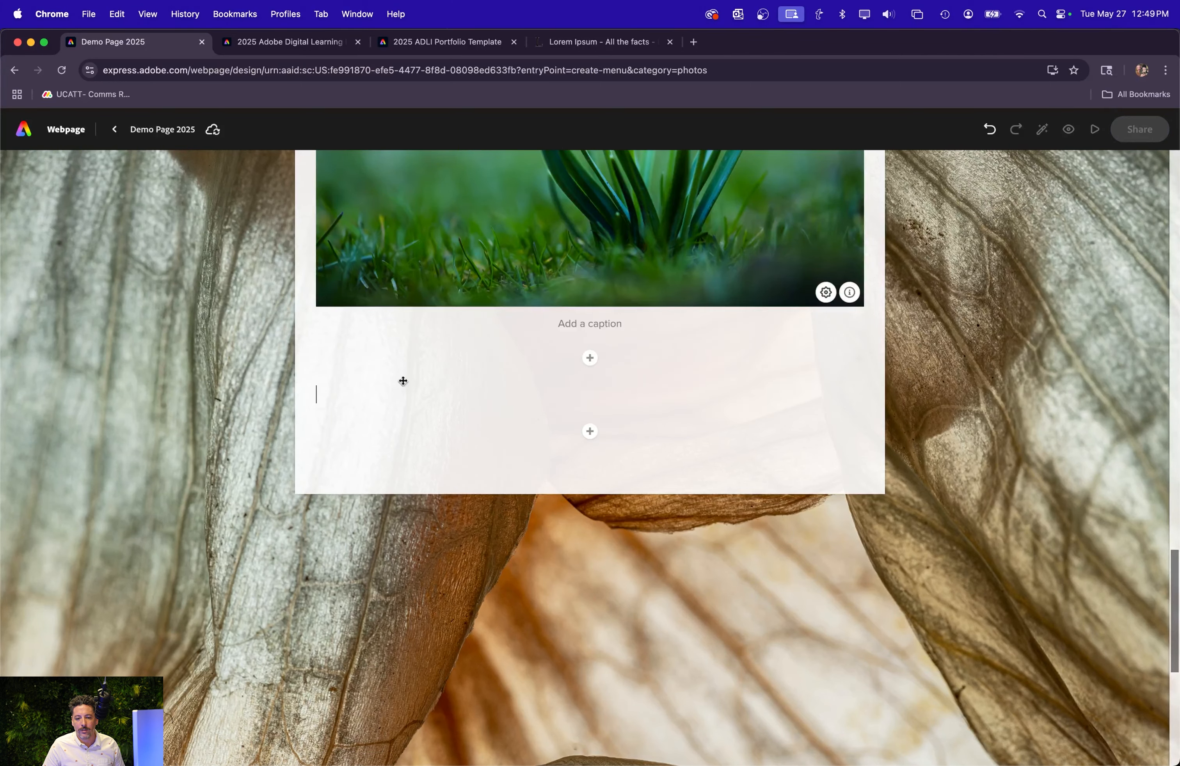
{"action": "left_click", "coordinate": [544, 45]}
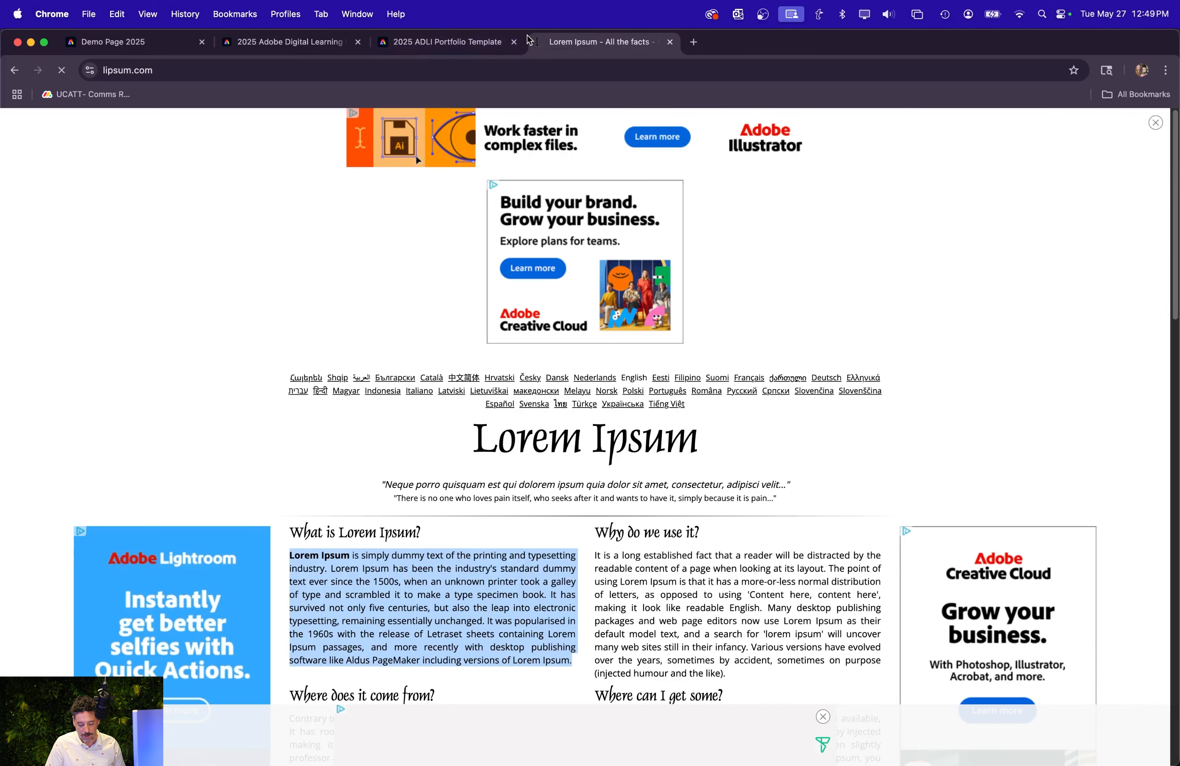
{"action": "key", "text": "super+c"}
{"action": "left_click", "coordinate": [134, 40]}
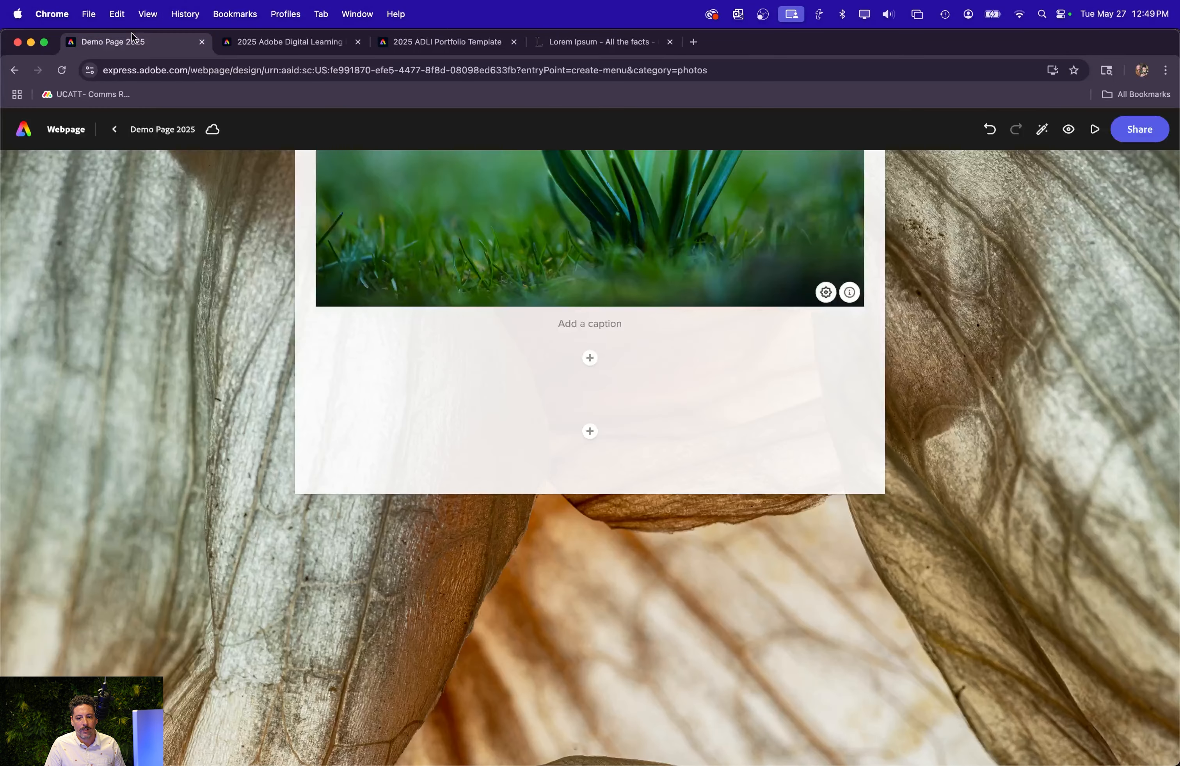
{"action": "key", "text": "super+v"}
Italicize the entire Lorem Ipsum paragraph below the snowdrops photo.
{"action": "left_click", "coordinate": [367, 418]}
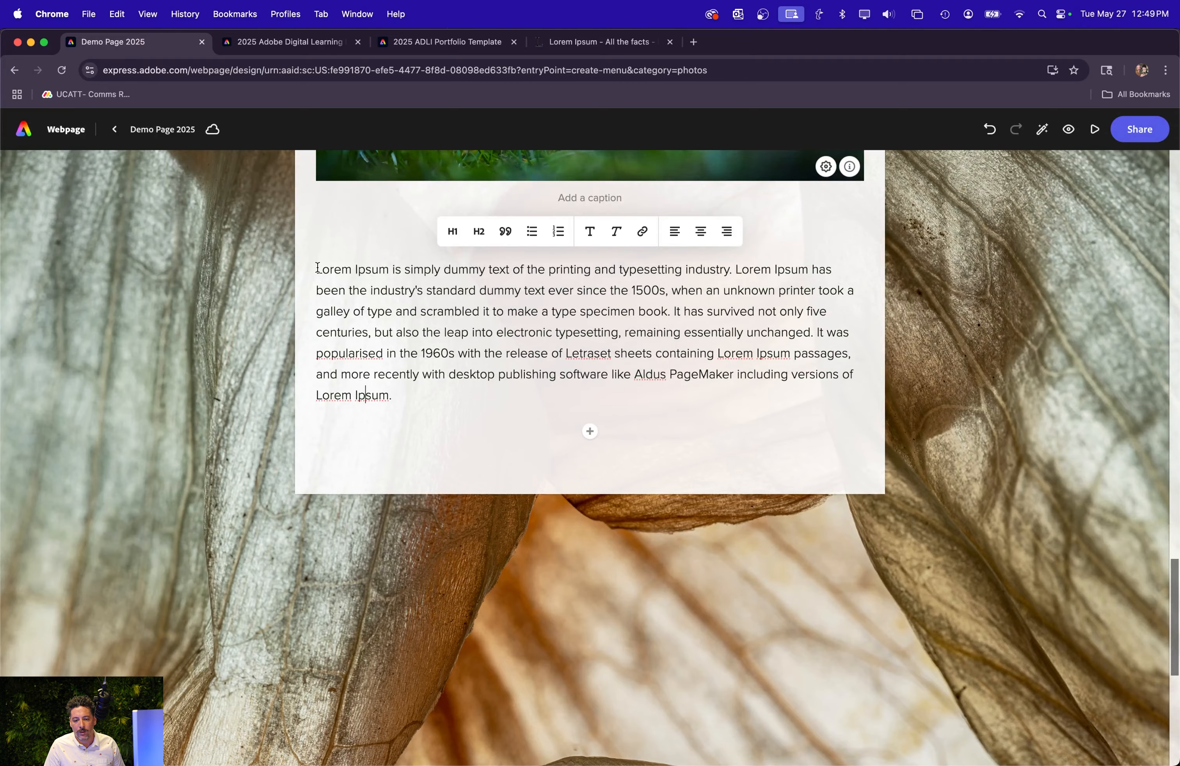
{"action": "left_click_drag", "start_coordinate": [317, 268], "coordinate": [516, 442]}
{"action": "left_click", "coordinate": [615, 231]}
{"action": "left_click", "coordinate": [423, 528]}
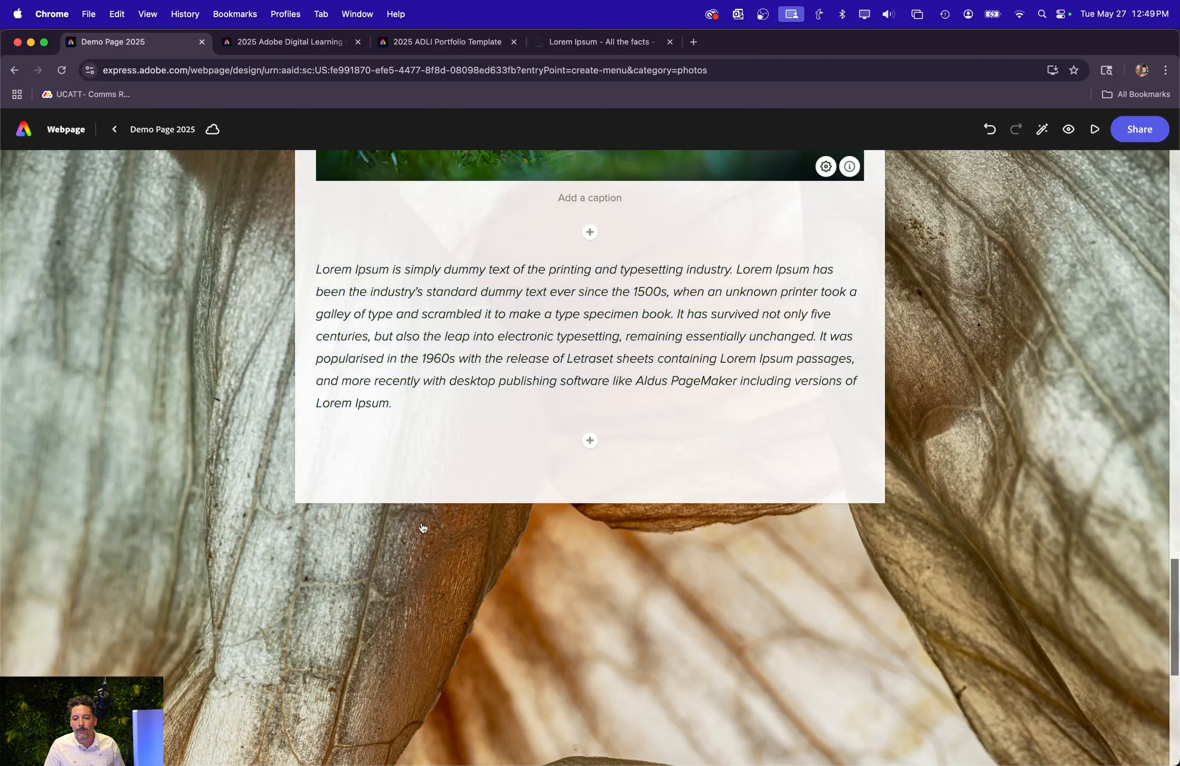
Add the text "2: Photoshop" below the glideshow section and format it as a centered Heading 1.
{"action": "scroll", "coordinate": [433, 518], "scroll_direction": "down", "scroll_amount": 20}
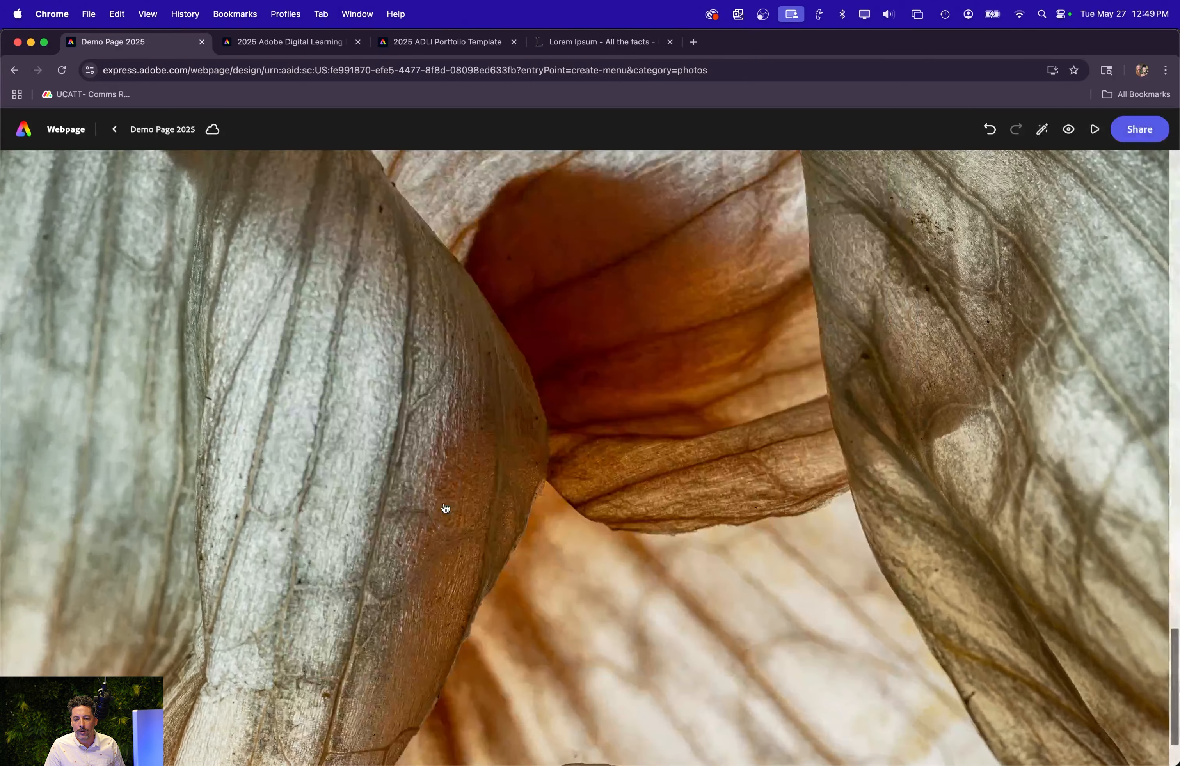
{"action": "scroll", "coordinate": [445, 508], "scroll_direction": "down", "scroll_amount": 3}
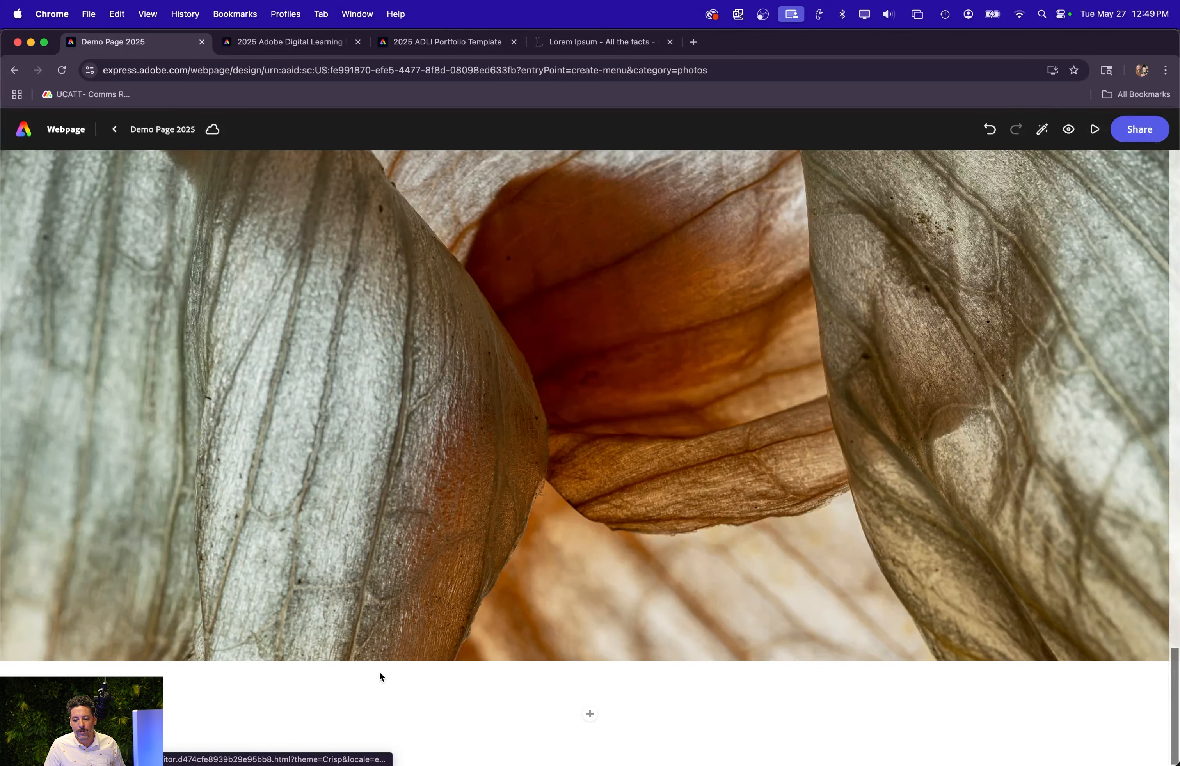
{"action": "mouse_move", "coordinate": [589, 714]}
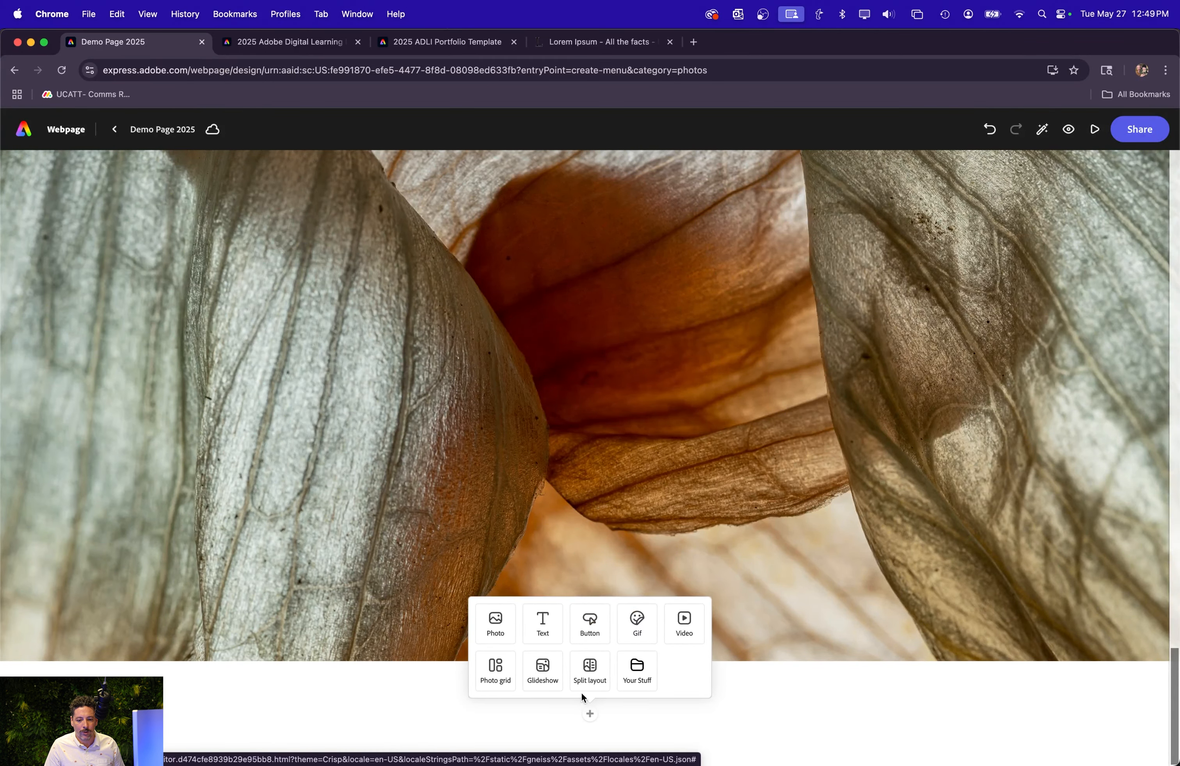
{"action": "left_click", "coordinate": [541, 630]}
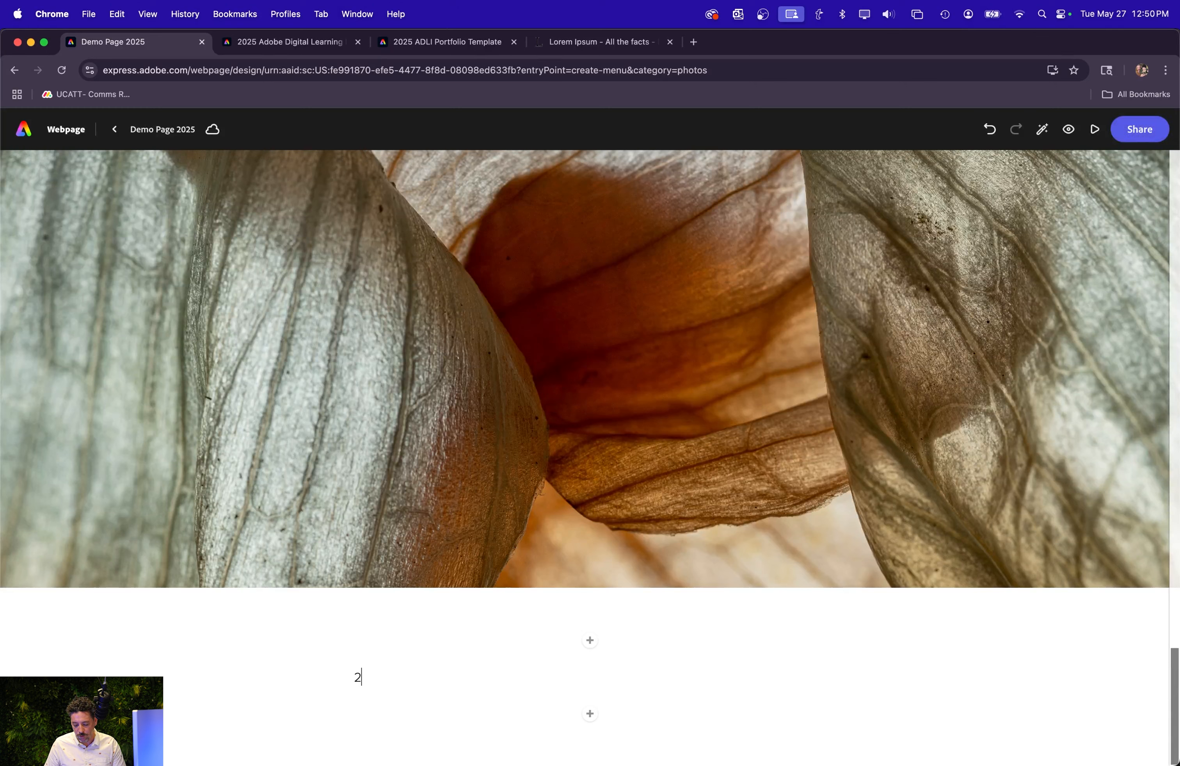
{"action": "type", "text": "2: Photoshop"}
{"action": "left_click", "coordinate": [370, 685]}
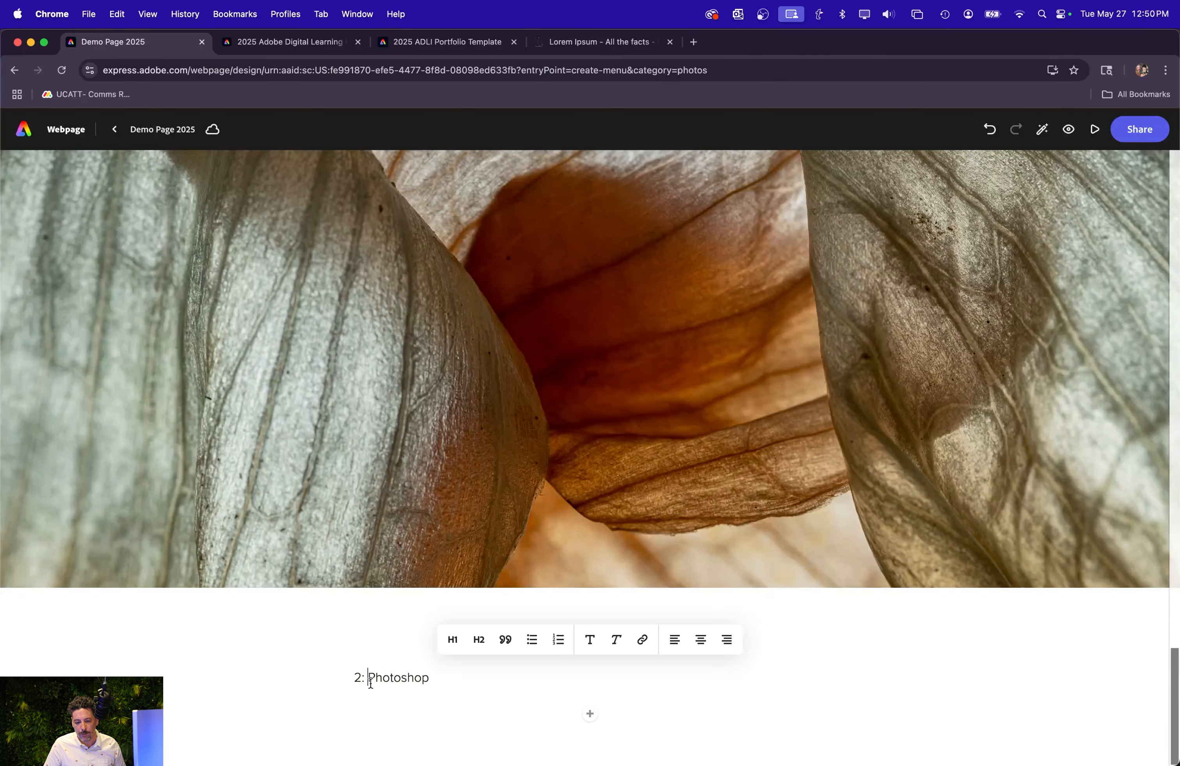
{"action": "left_click", "coordinate": [453, 640]}
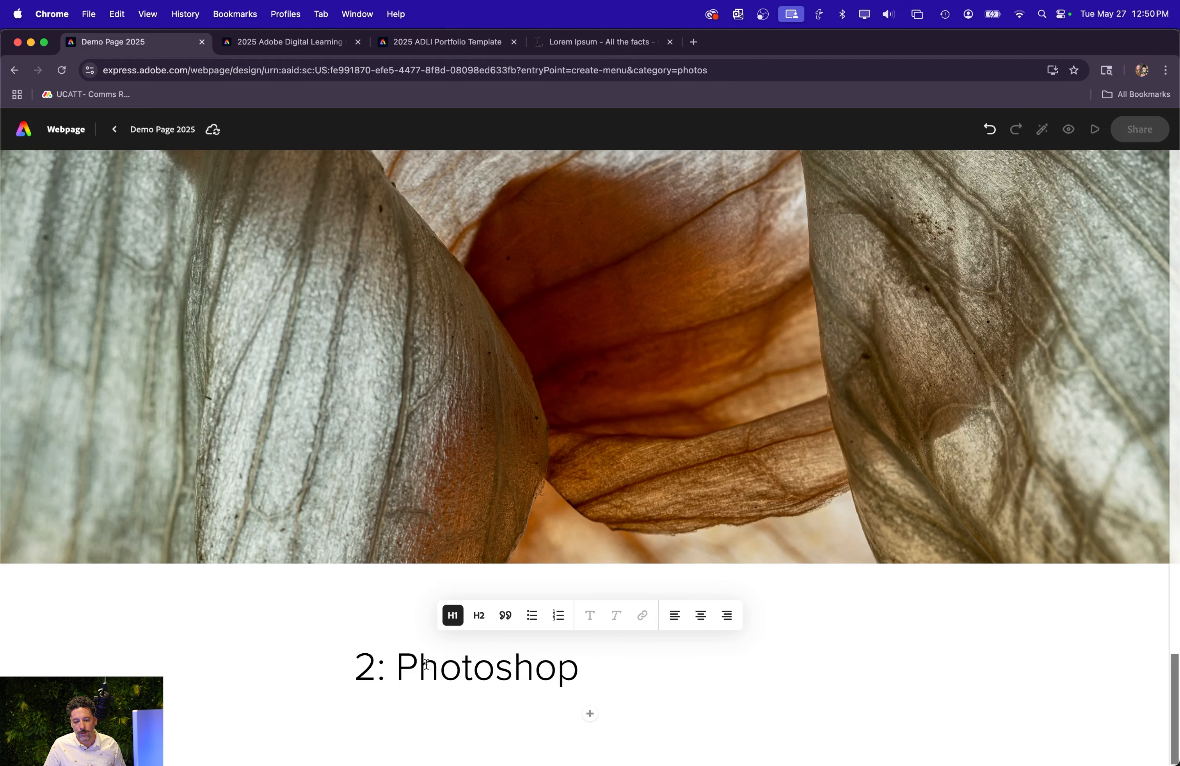
{"action": "left_click", "coordinate": [701, 616]}
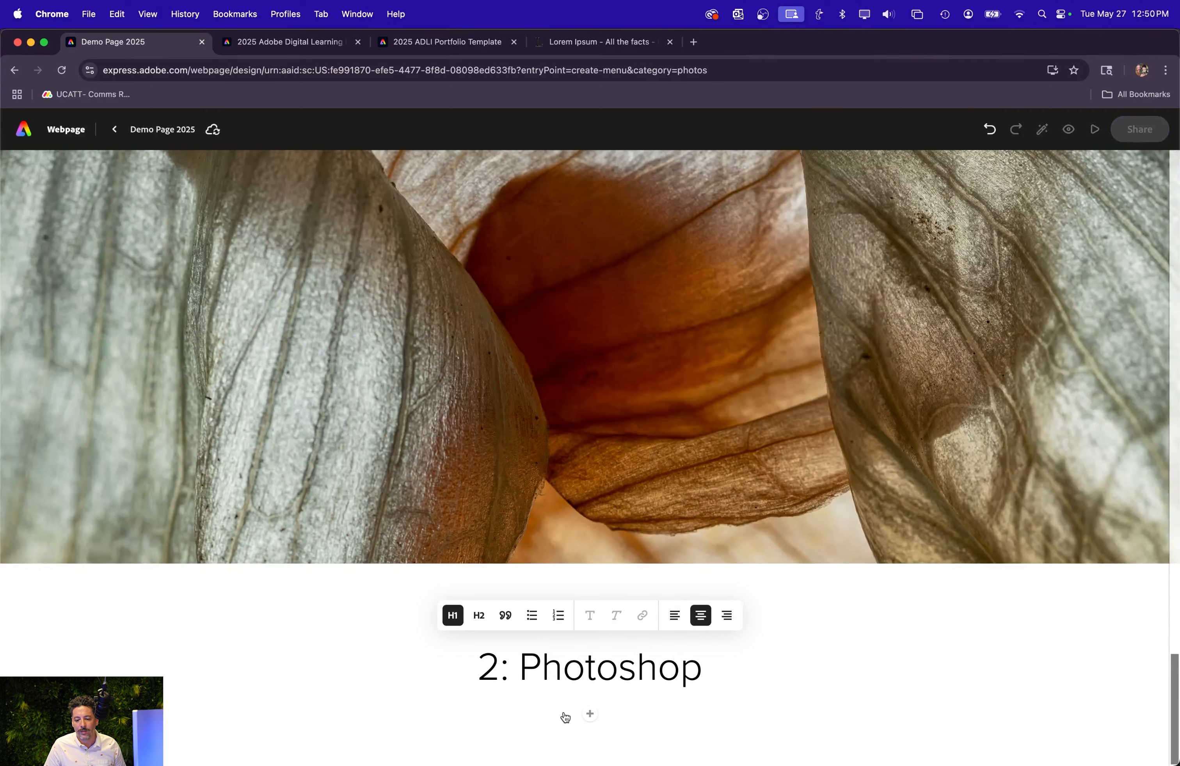
Insert the concrete blocks photo from the Generated with AI collection below the "2: Photoshop" heading.
{"action": "left_click", "coordinate": [590, 715]}
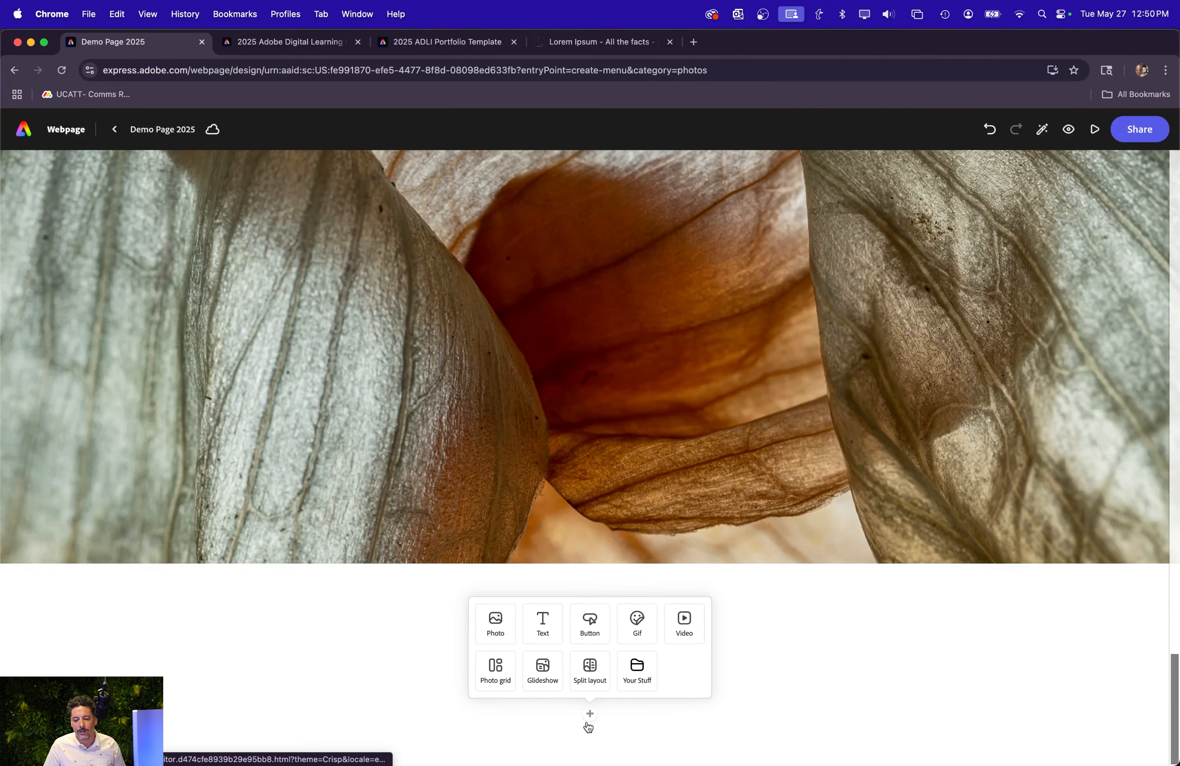
{"action": "left_click", "coordinate": [482, 631]}
{"action": "scroll", "coordinate": [108, 518], "scroll_direction": "down", "scroll_amount": 10}
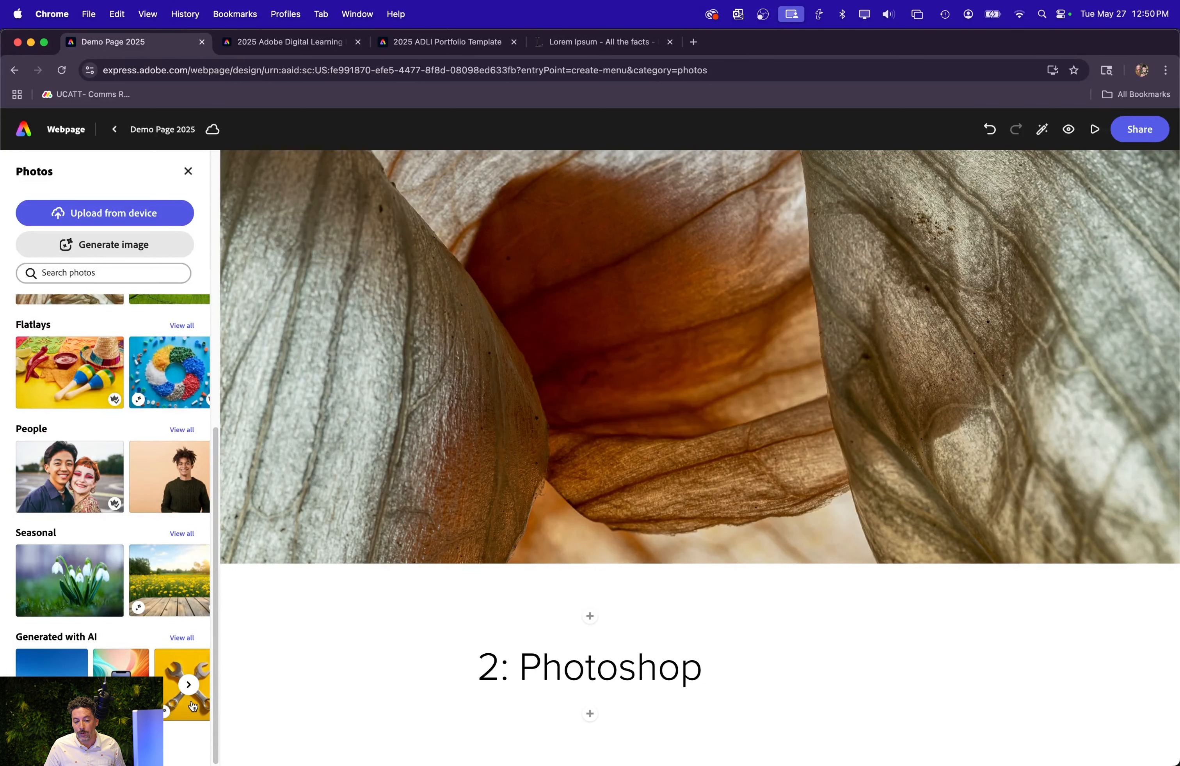
{"action": "left_click", "coordinate": [49, 664]}
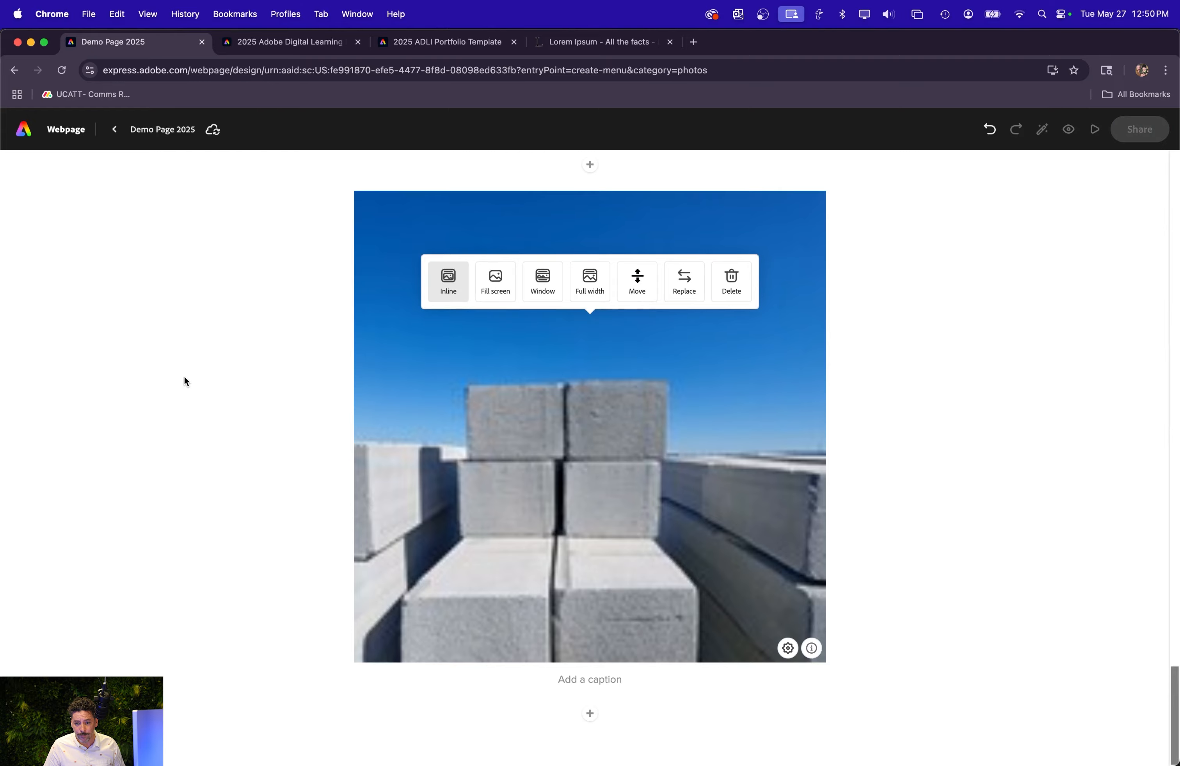
Add text below the concrete blocks photo: "My thoughtful reflection about Photoshop" followed by the copied Lorem Ipsum paragraph.
{"action": "left_click", "coordinate": [590, 715]}
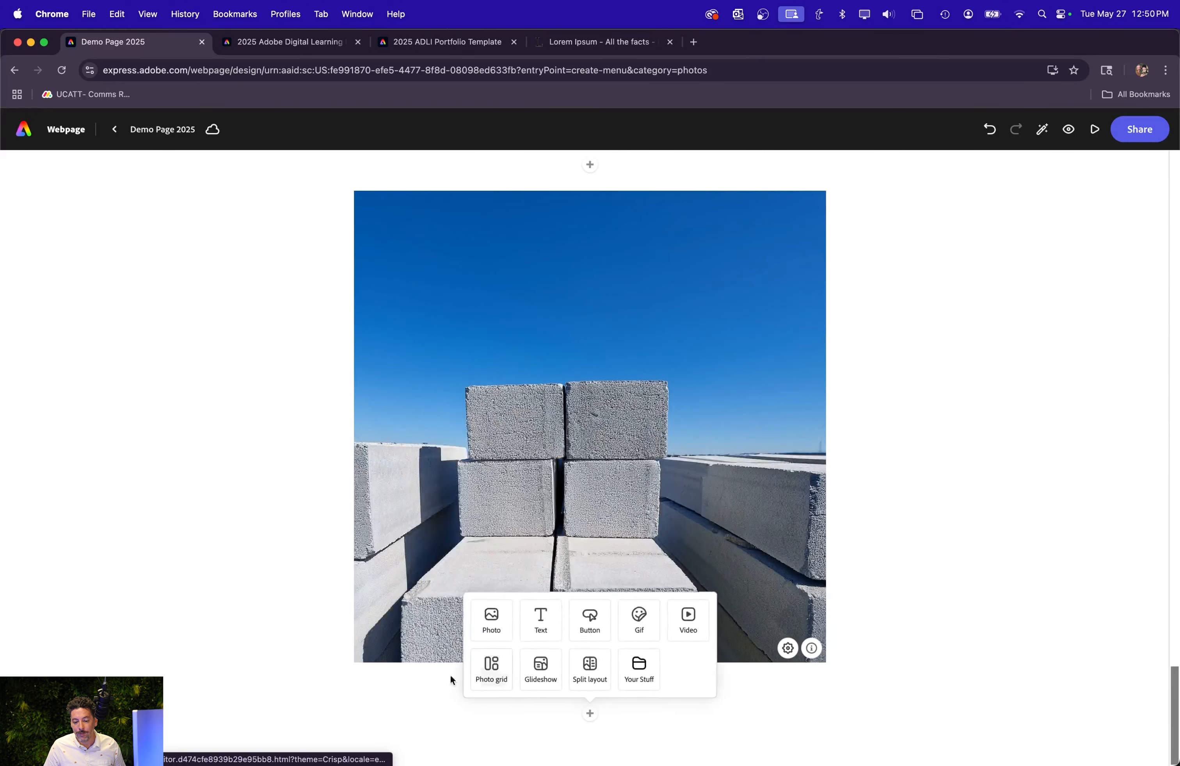
{"action": "left_click", "coordinate": [532, 626]}
{"action": "type", "text": "My"}
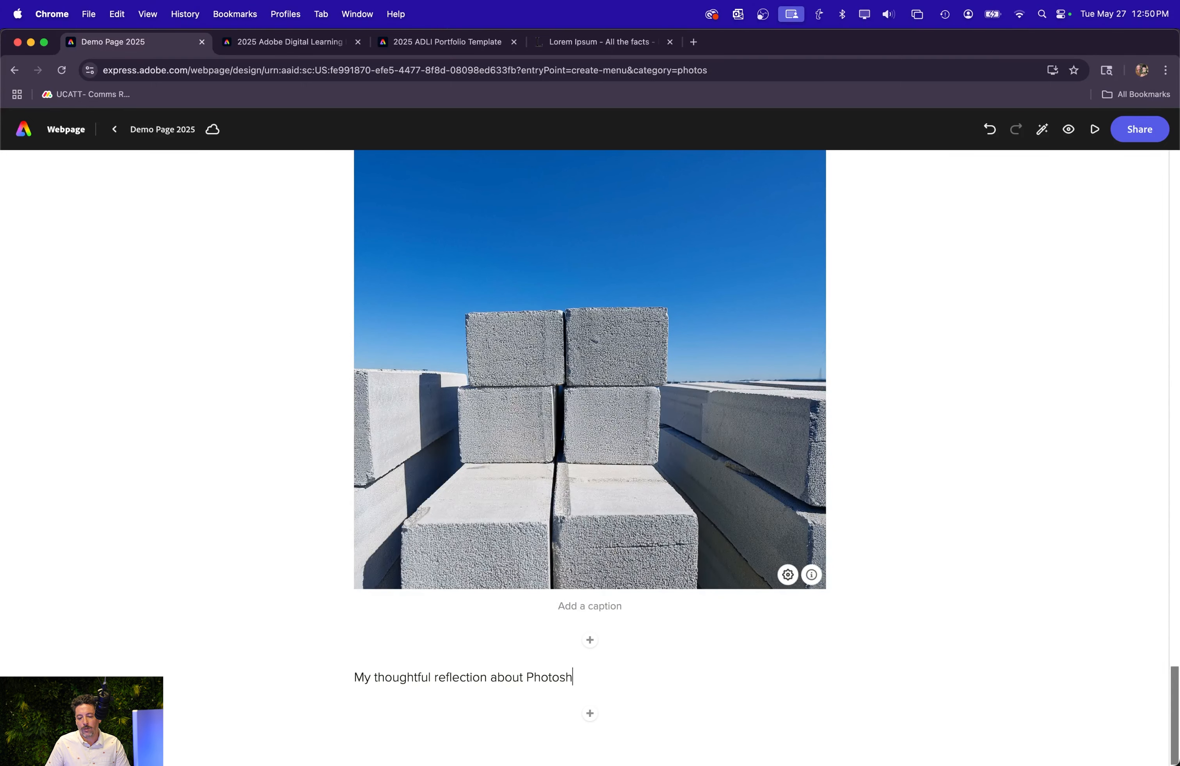
{"action": "key", "text": "cmd+v"}
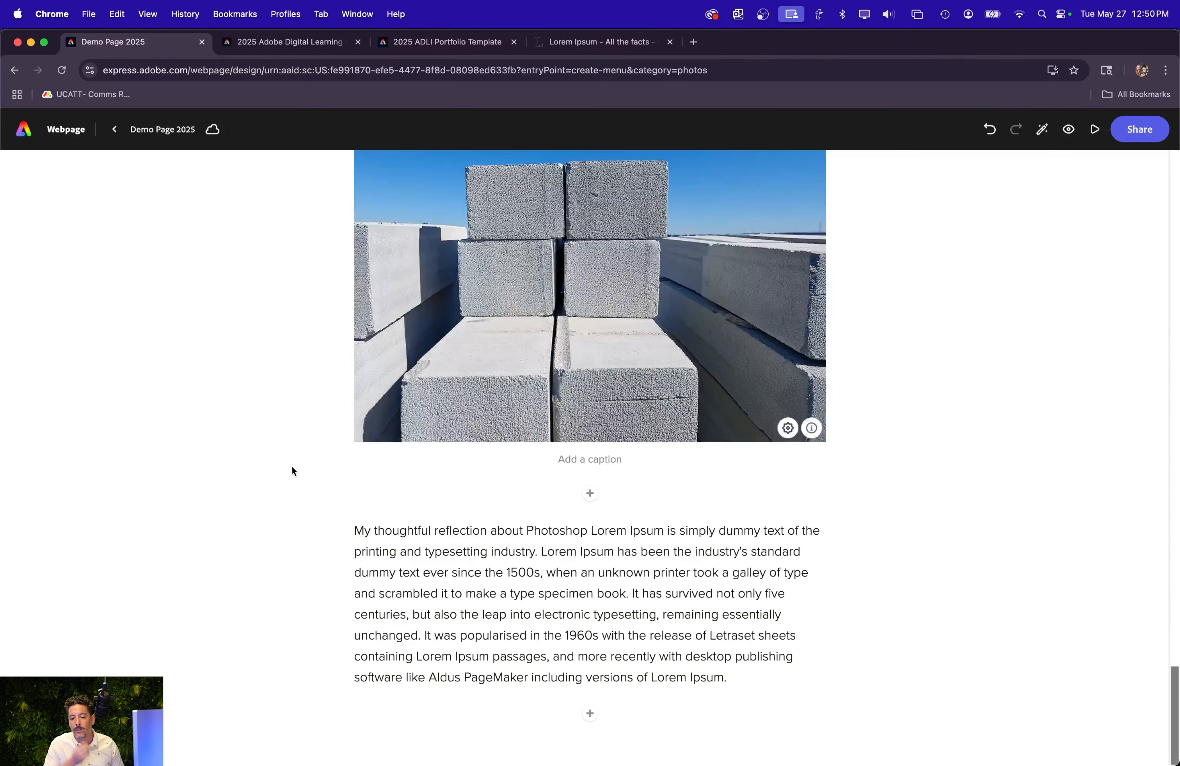
Add a split layout below the Photoshop reflection and fill its image half with the black cat photo from Featured free.
{"action": "scroll", "coordinate": [451, 467], "scroll_direction": "up", "scroll_amount": 20}
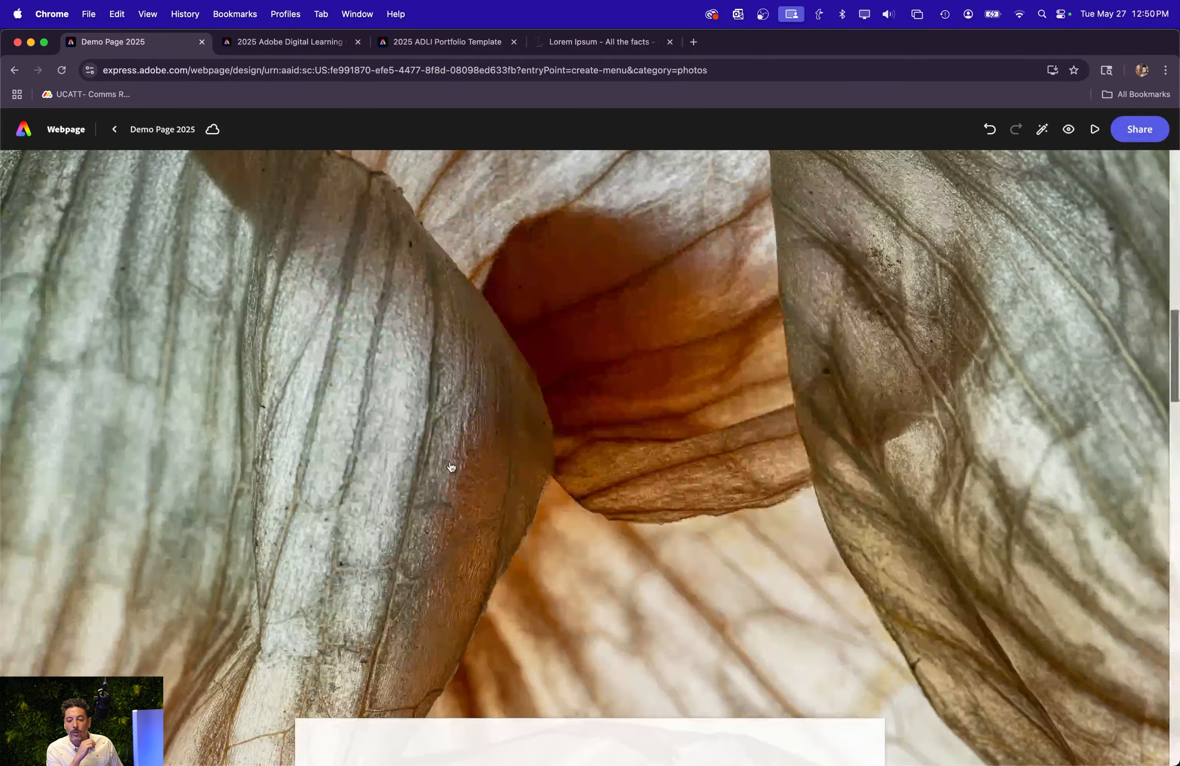
{"action": "scroll", "coordinate": [451, 467], "scroll_direction": "up", "scroll_amount": 10}
{"action": "scroll", "coordinate": [411, 492], "scroll_direction": "down", "scroll_amount": 20}
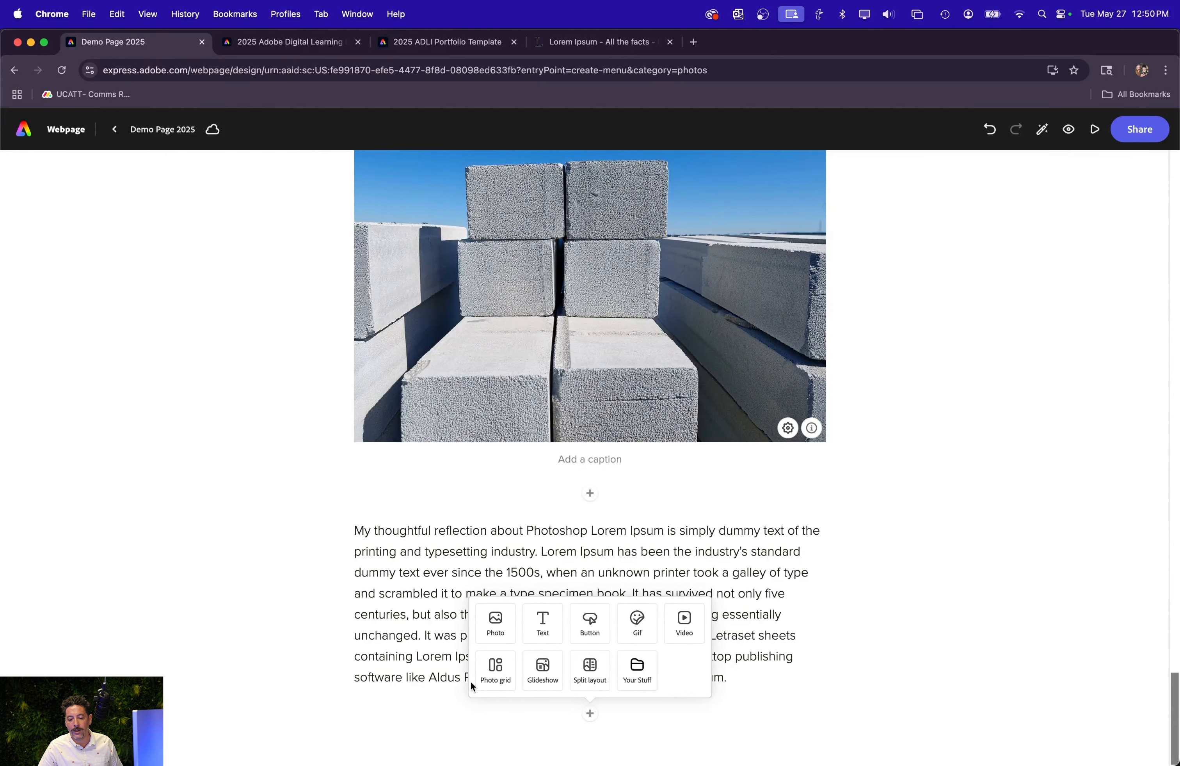
{"action": "left_click", "coordinate": [590, 669]}
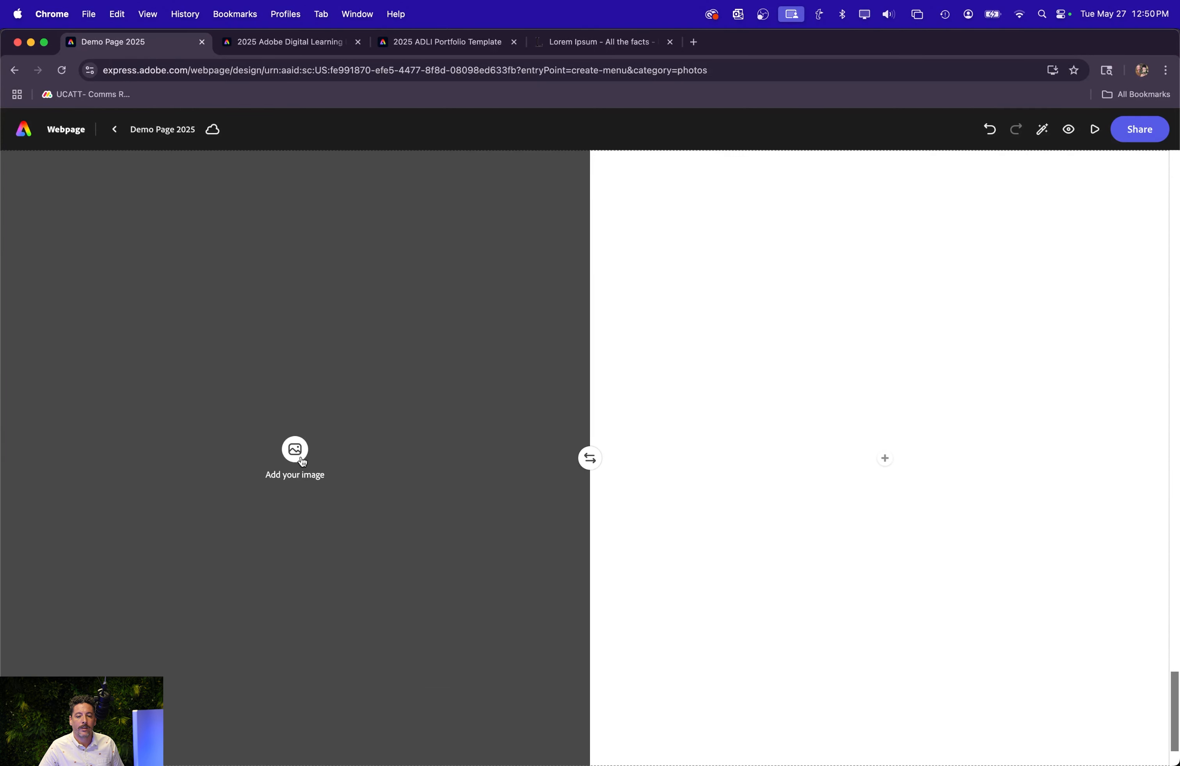
{"action": "left_click", "coordinate": [296, 450]}
{"action": "left_click", "coordinate": [165, 365]}
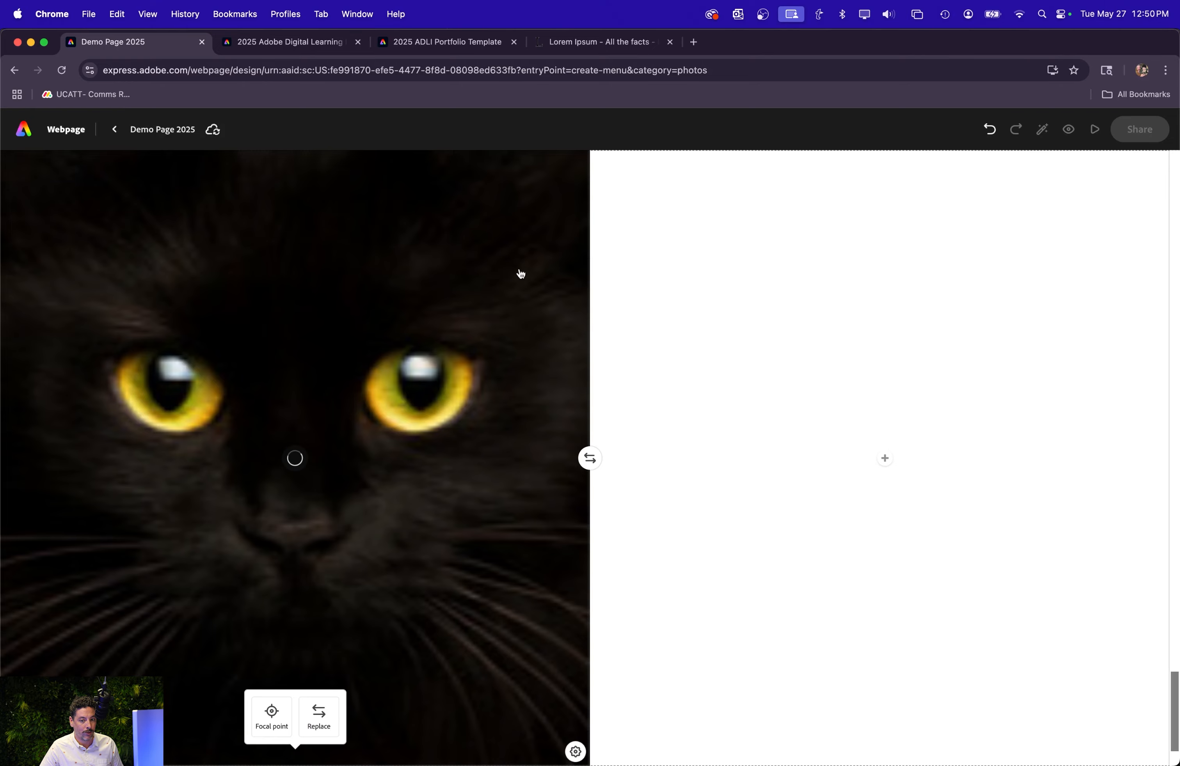
Add the text "3: Illustrator" to the blank half of the split layout and format it as Heading 1.
{"action": "left_click", "coordinate": [885, 459]}
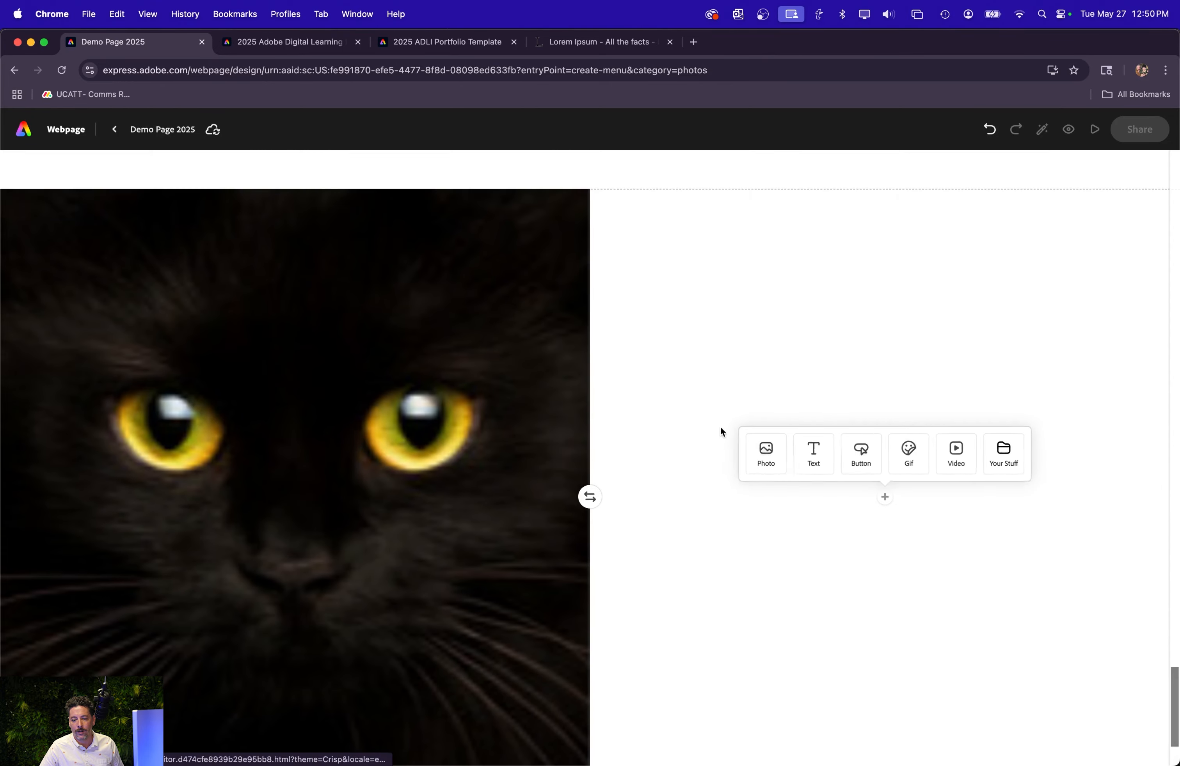
{"action": "left_click", "coordinate": [814, 453]}
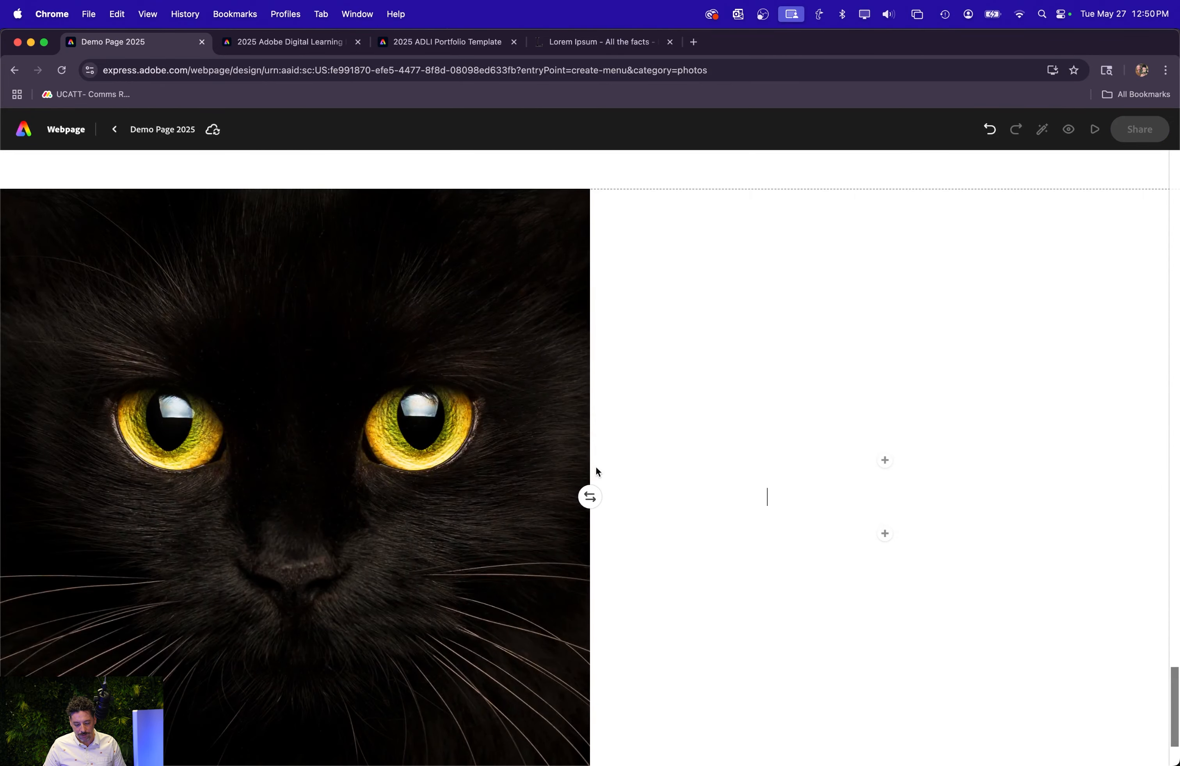
{"action": "type", "text": "3: Illustrat"}
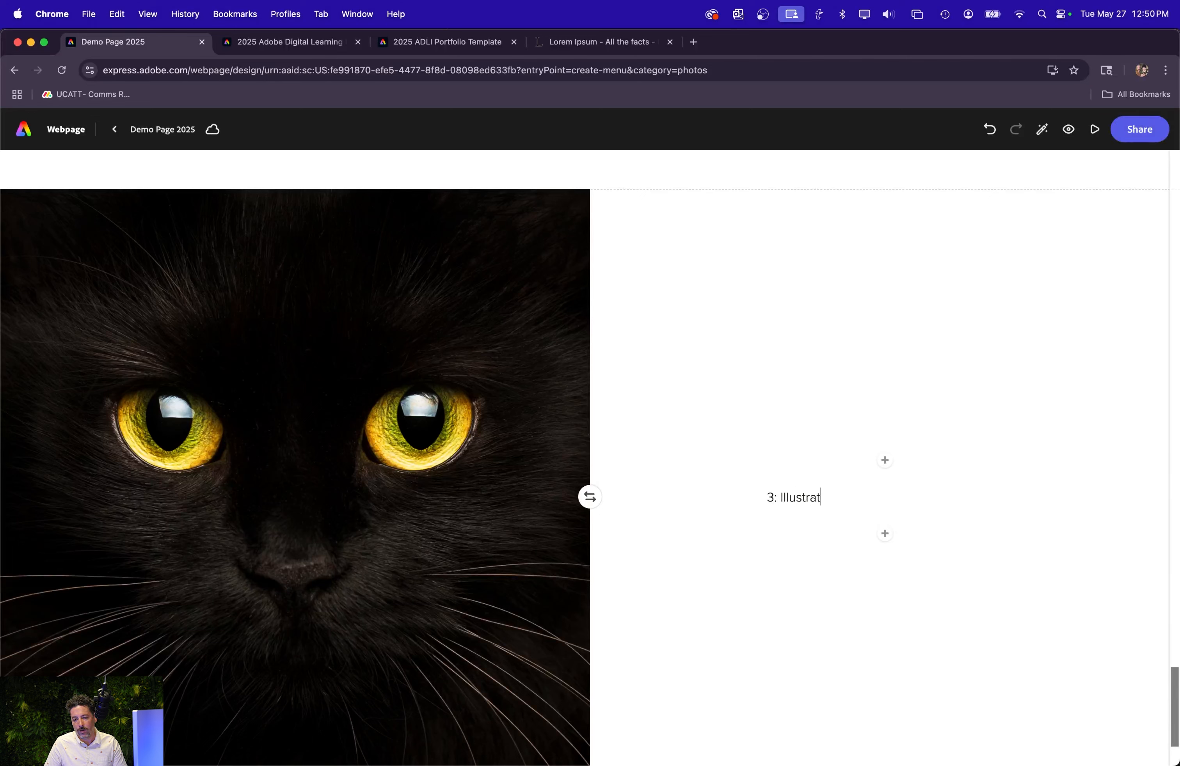
{"action": "type", "text": "or"}
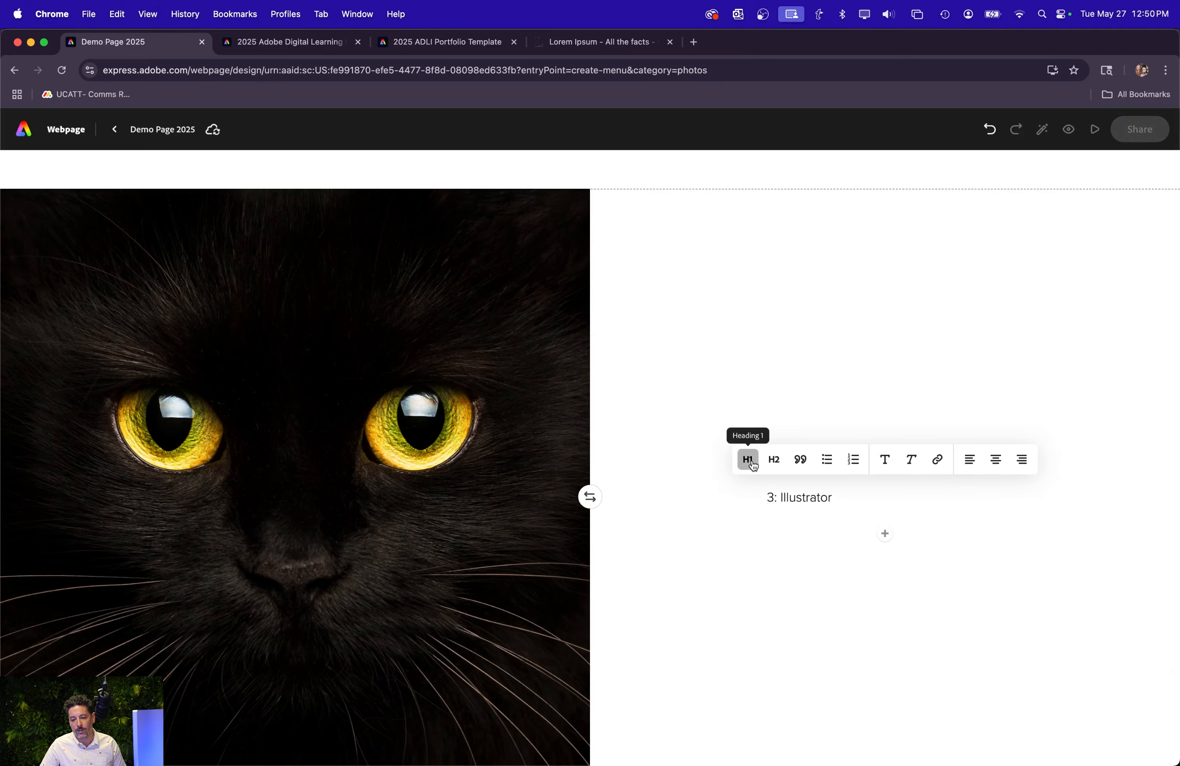
{"action": "left_click", "coordinate": [748, 458]}
Insert the green leaf photo below the "3: Illustrator" heading in the split layout.
{"action": "left_click", "coordinate": [885, 546]}
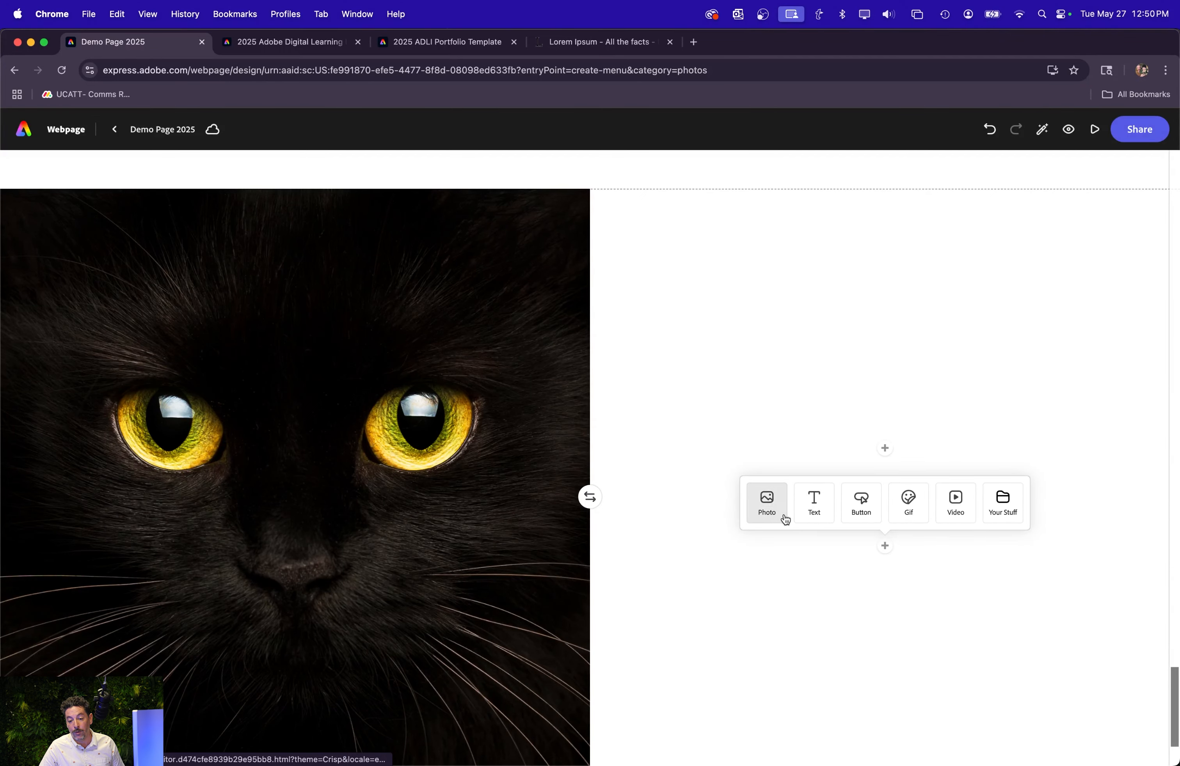
{"action": "left_click", "coordinate": [782, 516]}
{"action": "scroll", "coordinate": [62, 480], "scroll_direction": "down", "scroll_amount": 10}
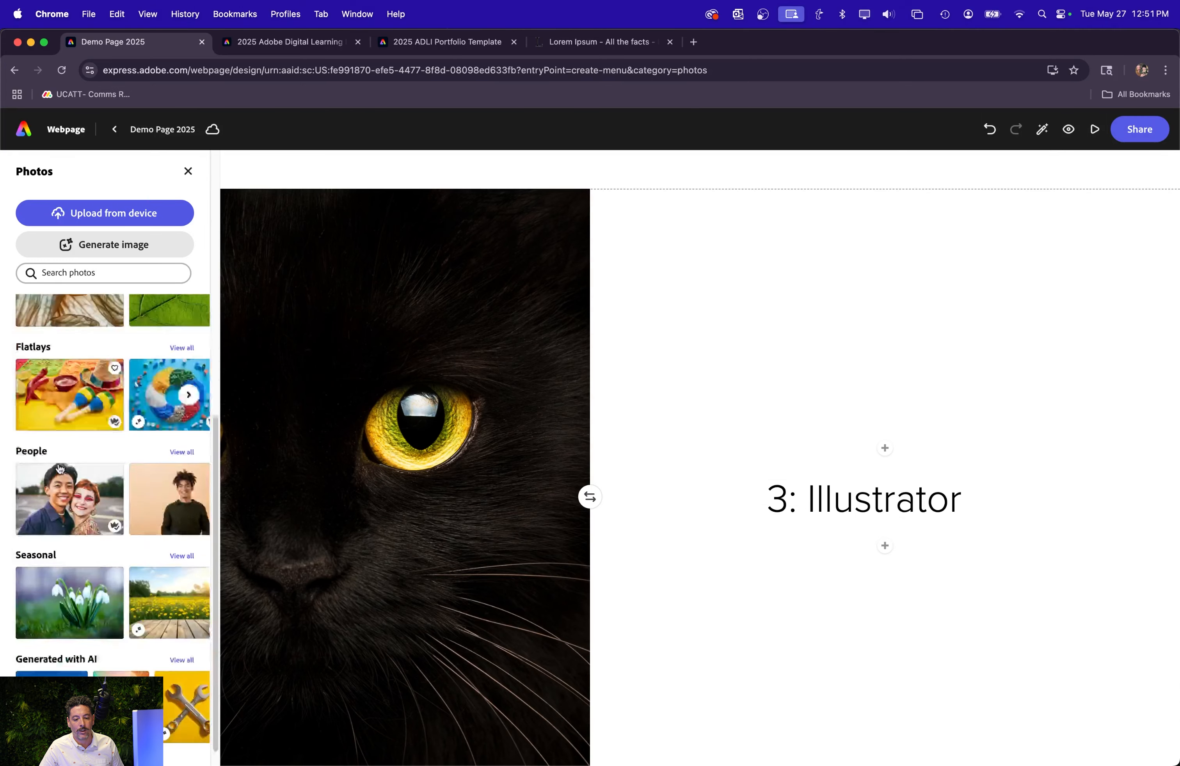
{"action": "scroll", "coordinate": [164, 398], "scroll_direction": "up", "scroll_amount": 10}
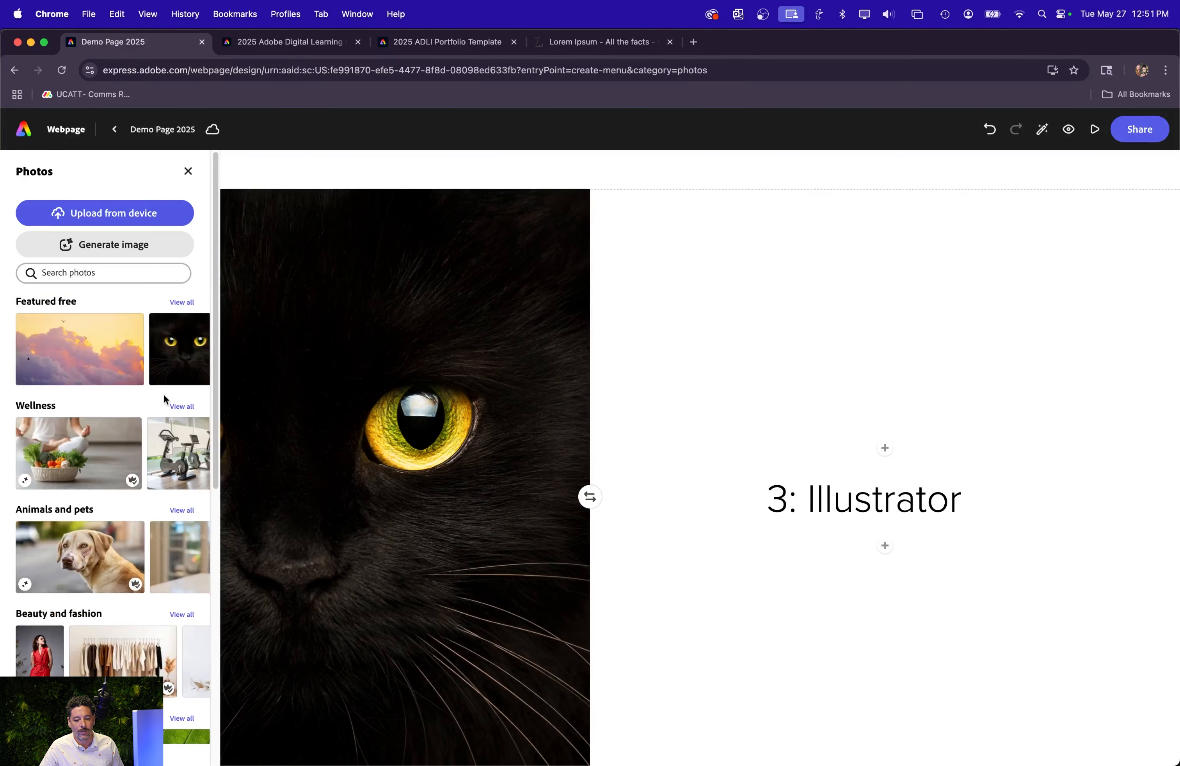
{"action": "scroll", "coordinate": [132, 405], "scroll_direction": "down", "scroll_amount": 8}
{"action": "left_click", "coordinate": [167, 394]}
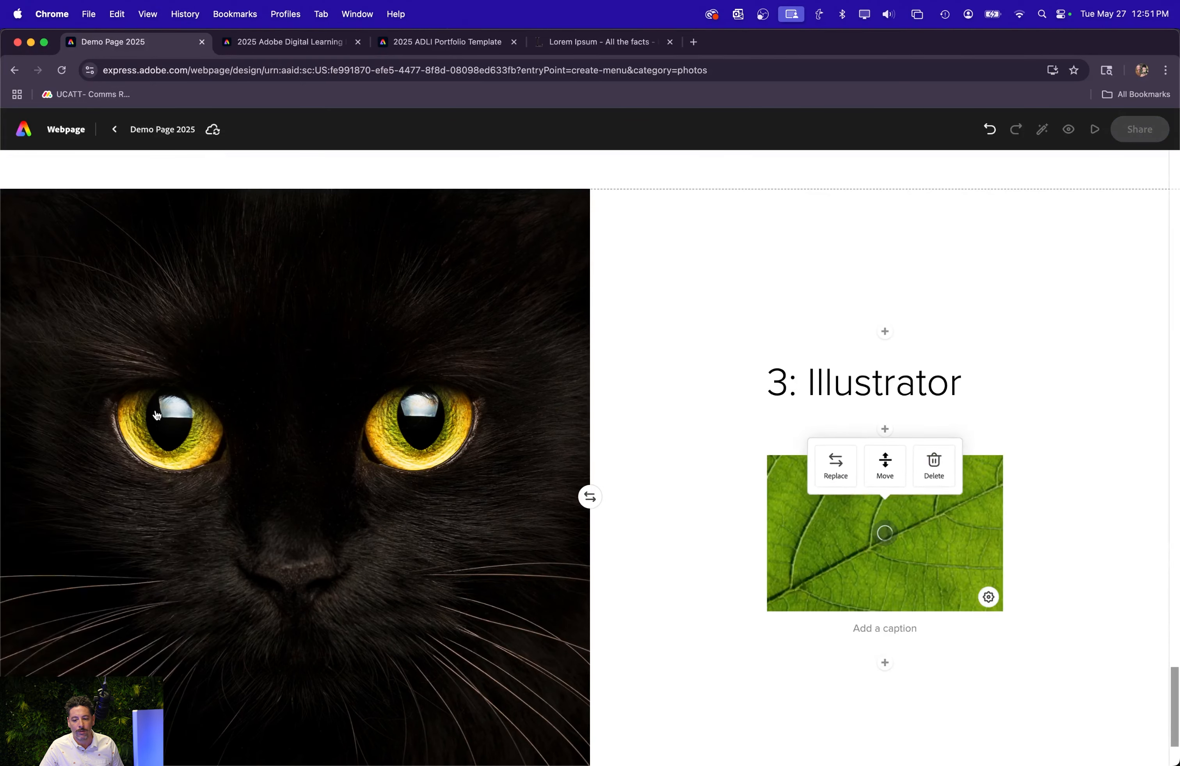
Add text below the green leaf photo: a line about a thoughtful reflection on Illustrator followed by the copied Lorem Ipsum paragraph.
{"action": "left_click", "coordinate": [885, 664]}
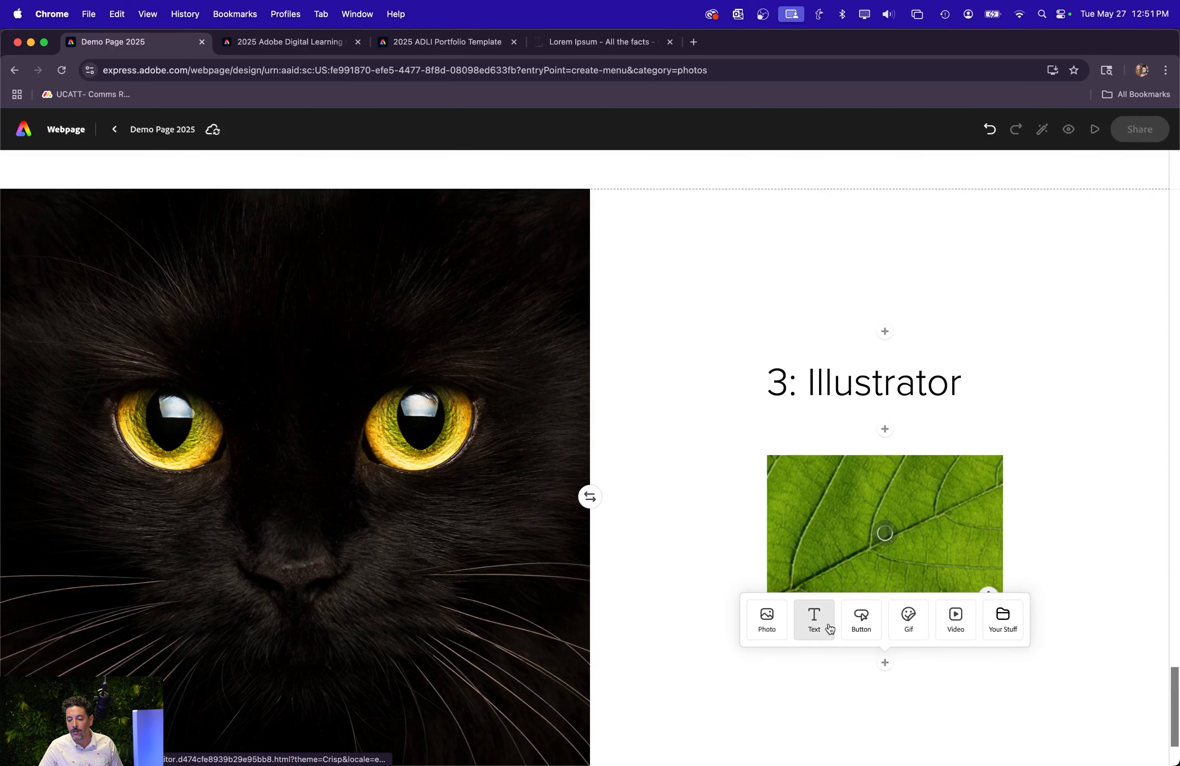
{"action": "left_click", "coordinate": [815, 622]}
{"action": "type", "text": "MY thoughtgul"}
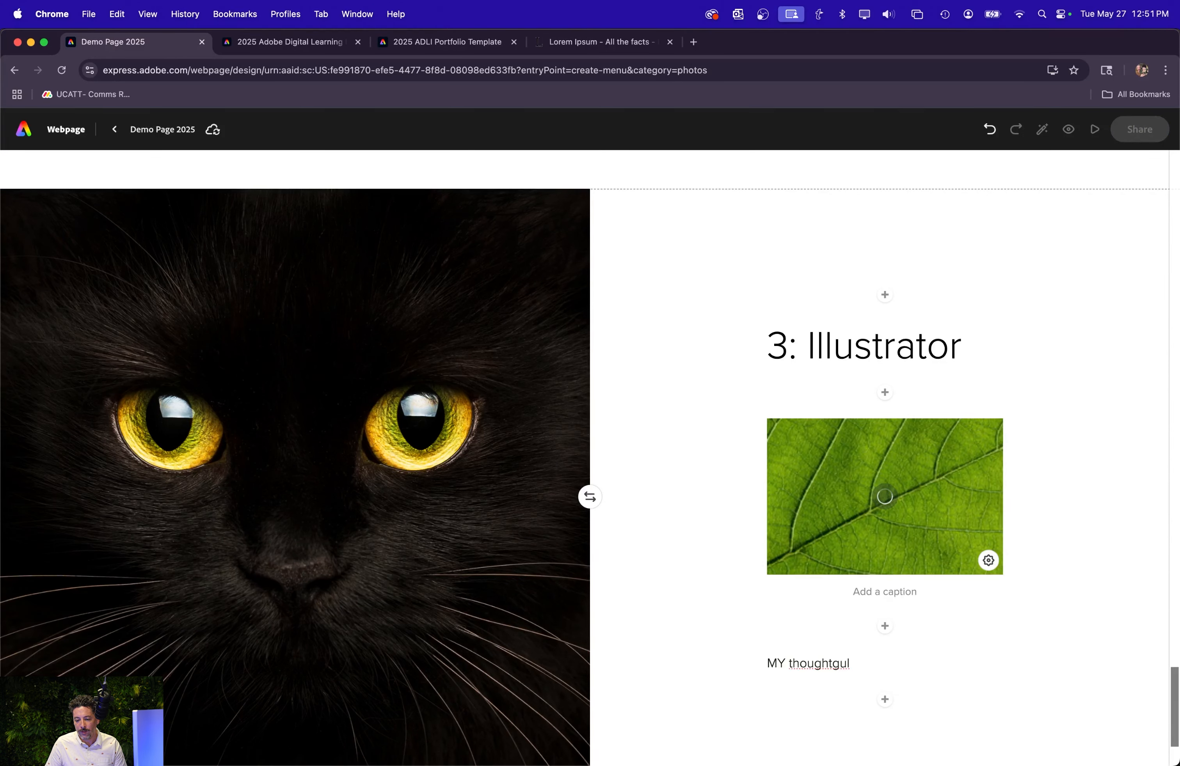
{"action": "key", "text": "BackSpace"}
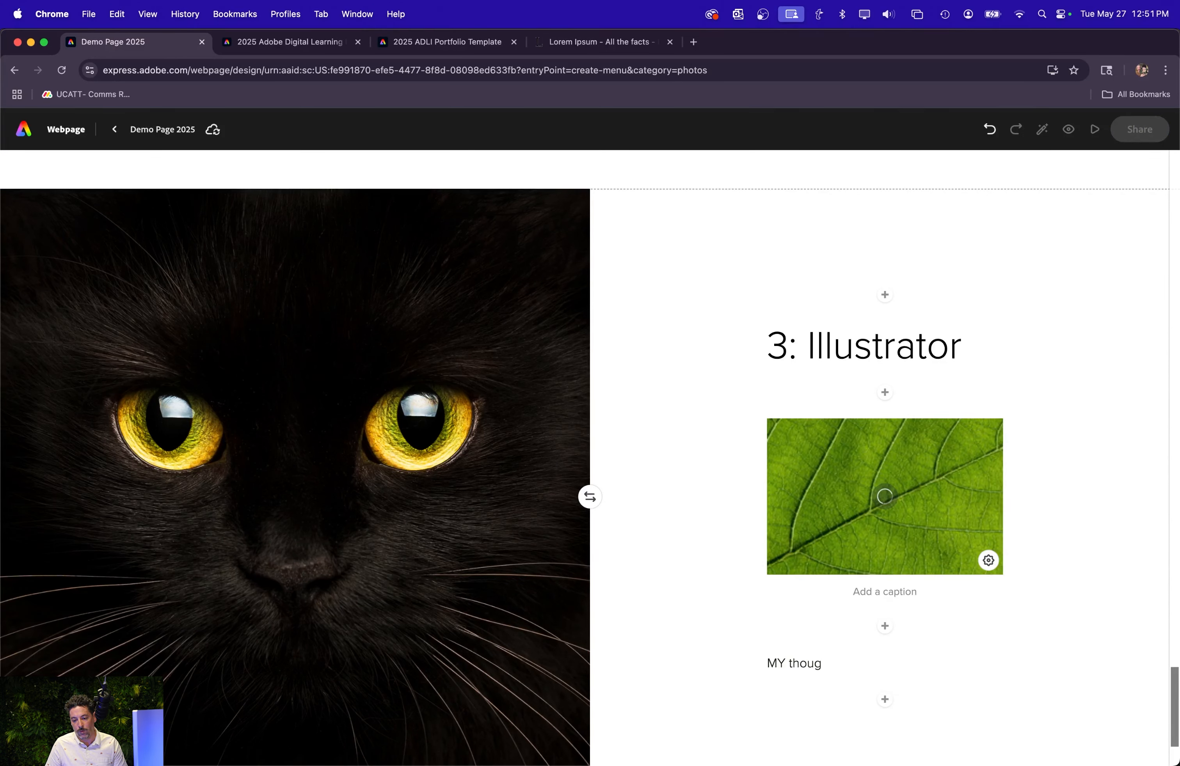
{"action": "key", "text": "BackSpace"}
{"action": "key", "text": "BackSpace"}
{"action": "key", "text": "BackSpace"}
{"action": "key", "text": "BackSpace"}
{"action": "key", "text": "BackSpace"}
{"action": "key", "text": "BackSpace"}
{"action": "key", "text": "BackSpace"}
{"action": "type", "text": "y tought"}
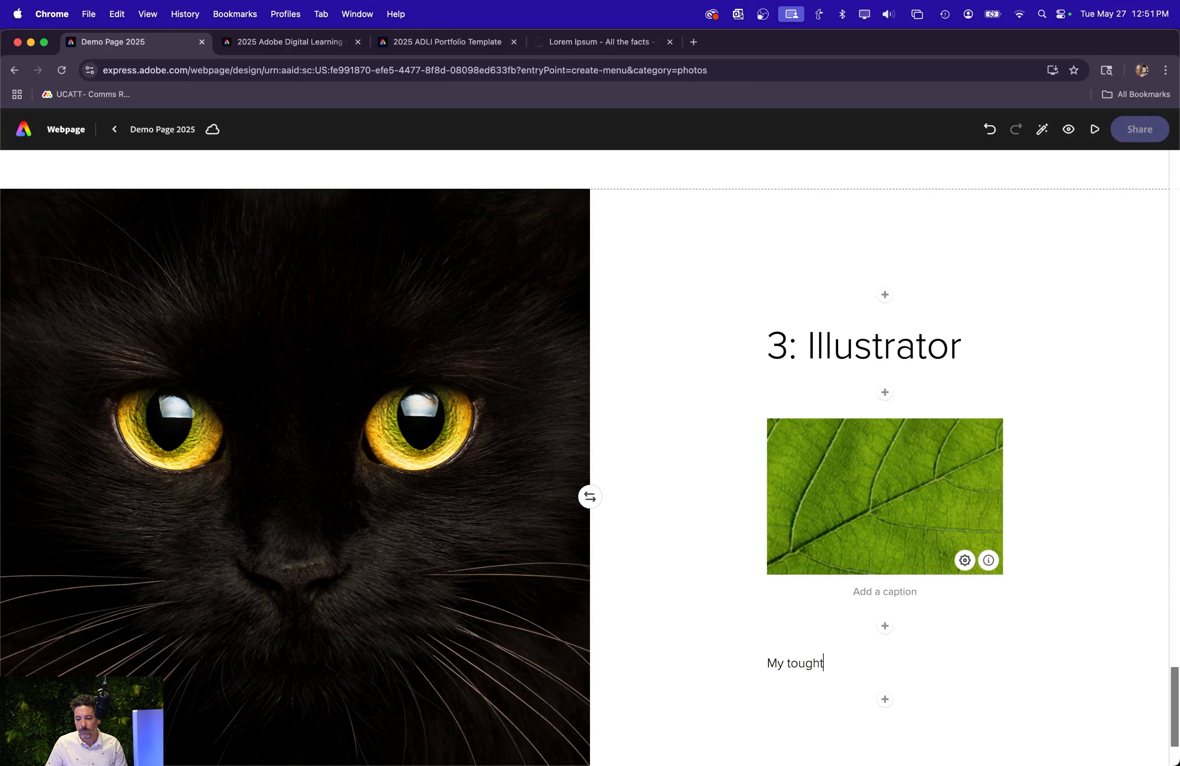
{"action": "type", "text": "ful reflectio"}
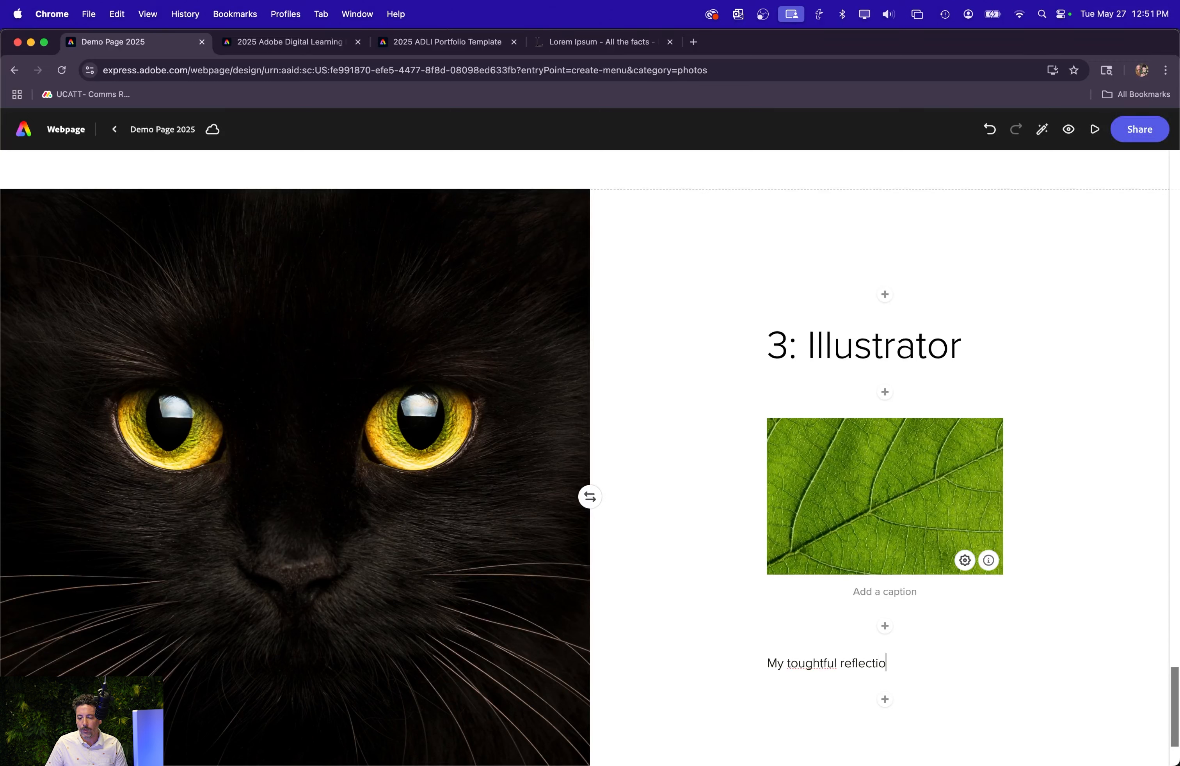
{"action": "type", "text": "n about Illustra"}
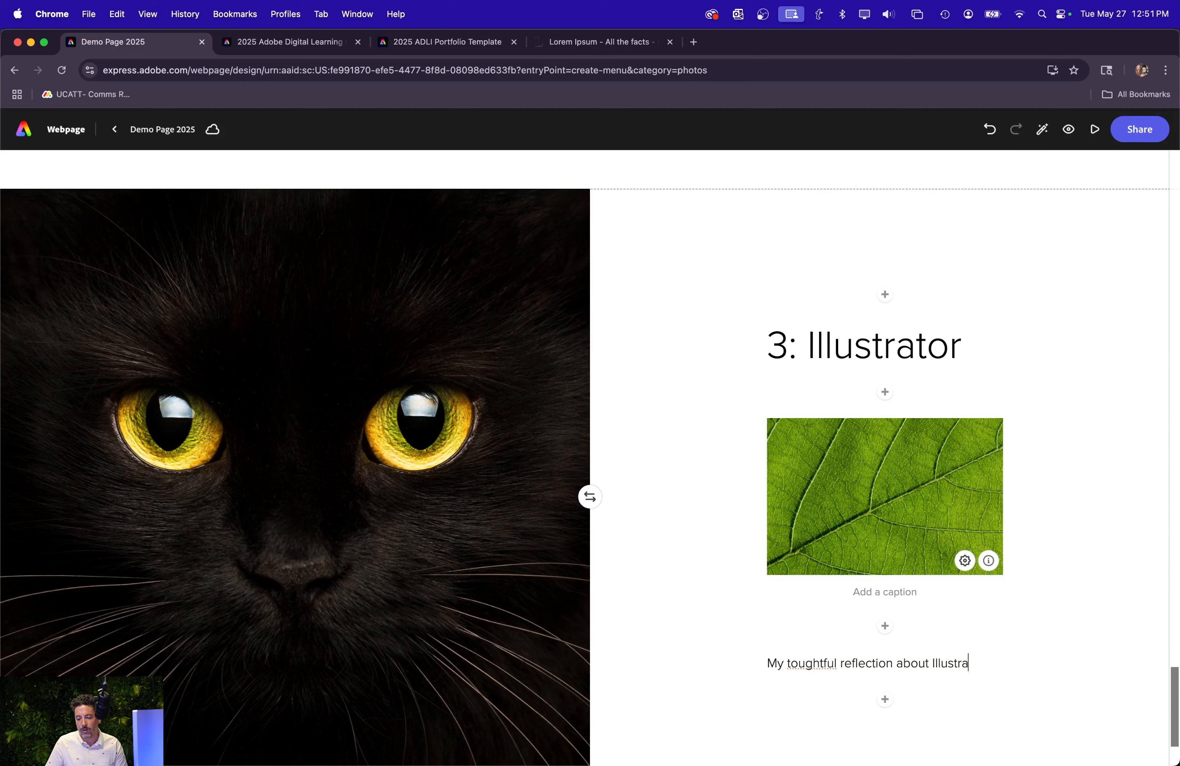
{"action": "type", "text": "tor"}
{"action": "type", "text": "Lorem Ipsum is simply dummy text of the printing and typesetting industry. Lorem Ipsum has been the industry's standard dummy text ever since the 1500s, when an unknown printer took a galley of type and scrambled it to make a type specimen book. It has survived not only five centuries, but also the leap into electronic typesetting, remaining essentially unchanged. It was popularised in the 1960s with the release of Letraset sheets containing Lorem Ipsum passages, and more recently with desktop publishing software like Aldus PageMaker including versions of Lorem Ipsum."}
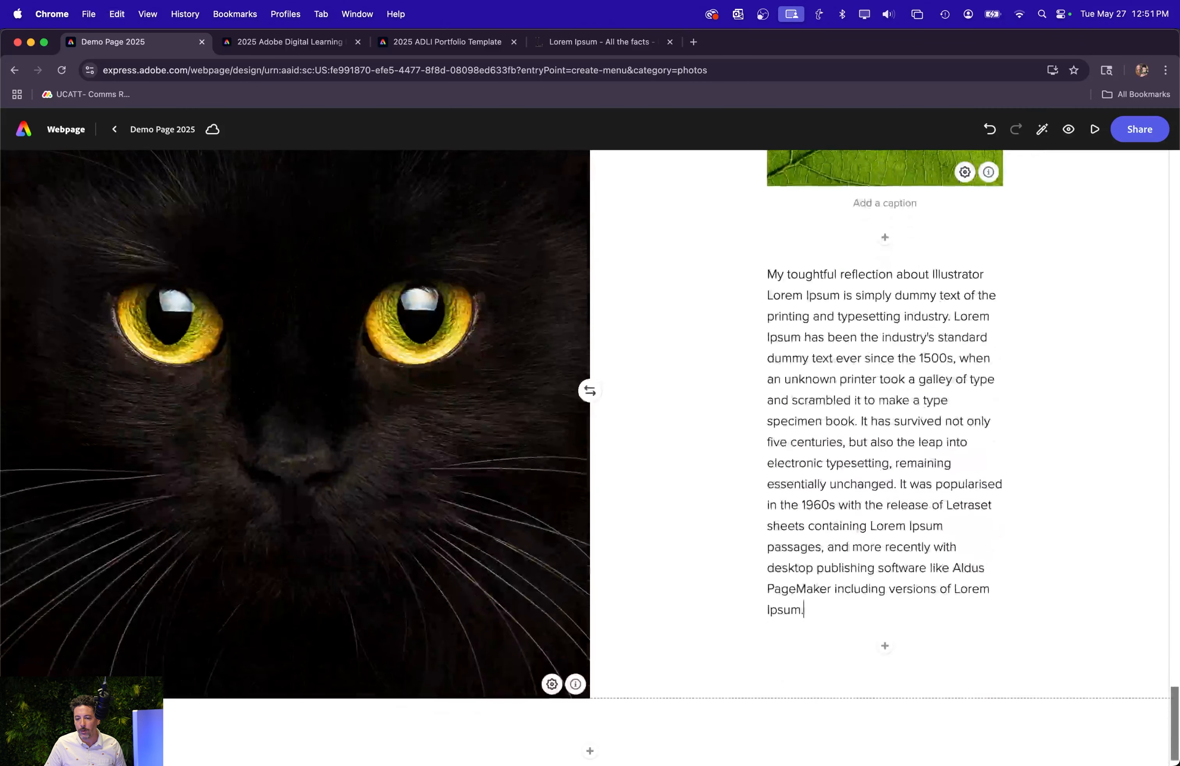
Correct "toughtful" to "thoughtful" in the first line of the Illustrator reflection.
{"action": "left_click", "coordinate": [785, 272]}
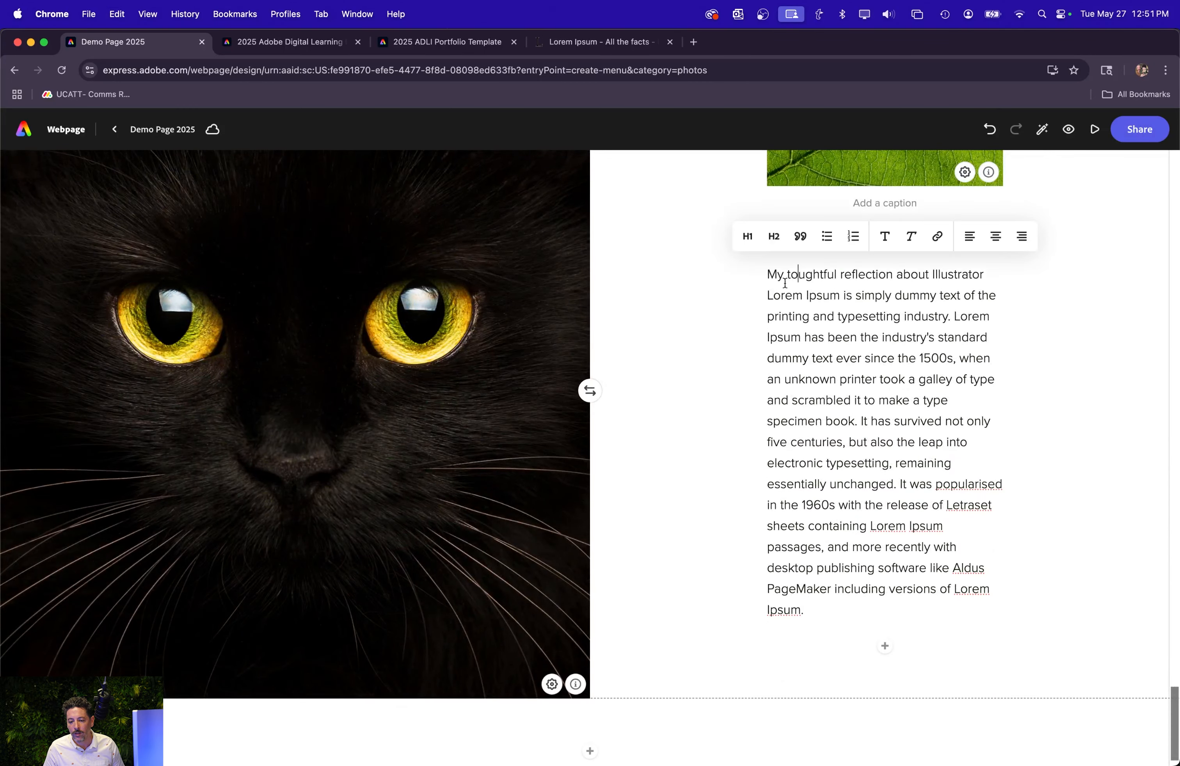
{"action": "type", "text": "h"}
{"action": "left_click", "coordinate": [590, 752]}
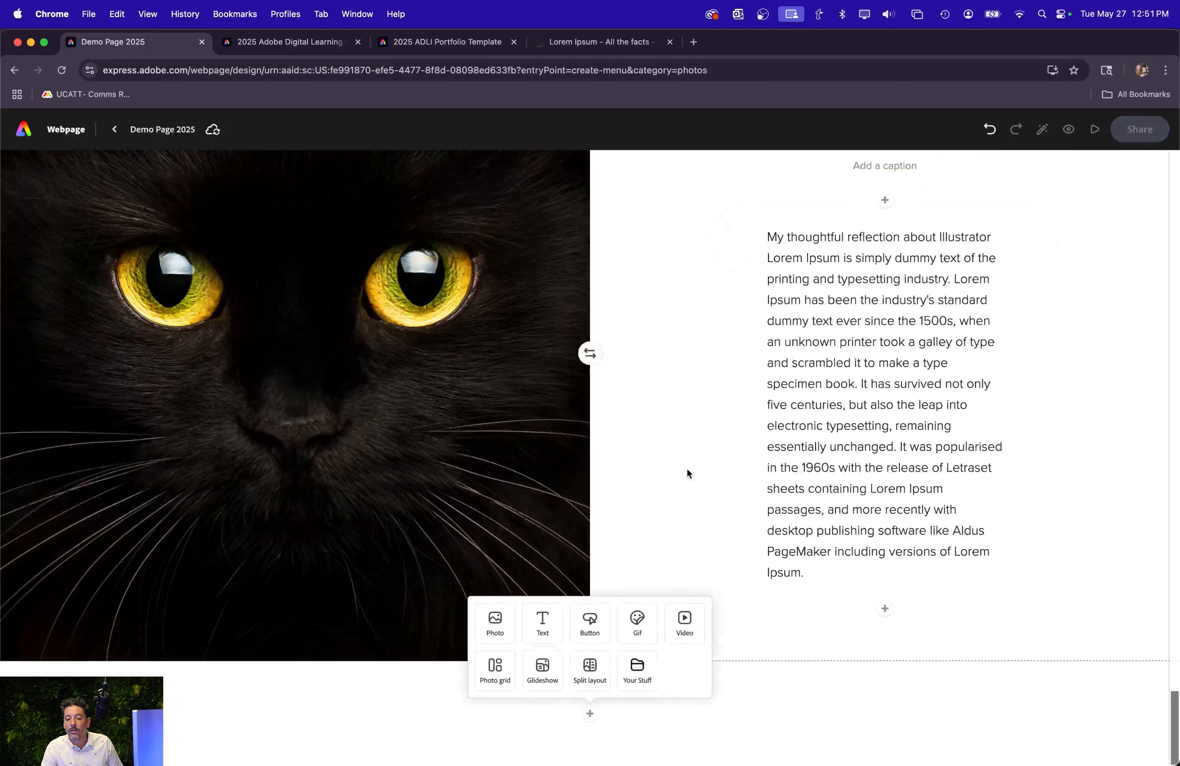
{"action": "left_click", "coordinate": [273, 696]}
Insert a button between the "Table of Contents" heading and the bulleted project list.
{"action": "scroll", "coordinate": [514, 604], "scroll_direction": "up", "scroll_amount": 10}
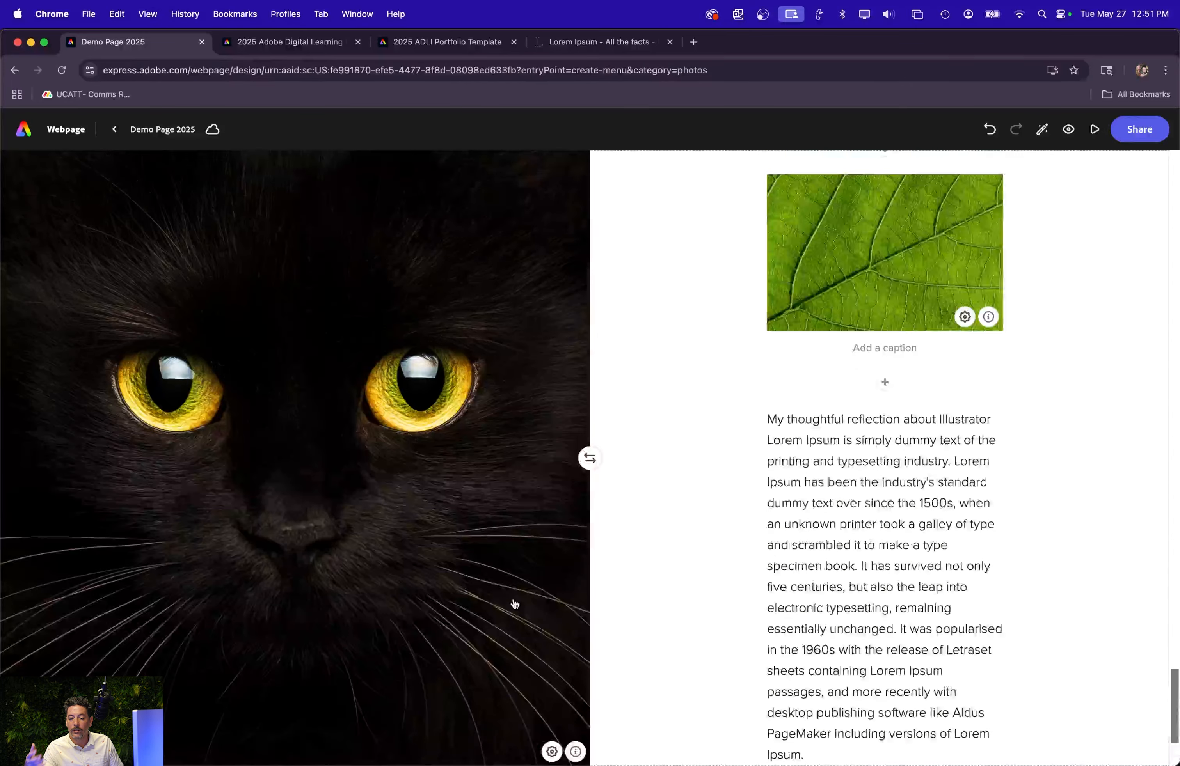
{"action": "scroll", "coordinate": [320, 626], "scroll_direction": "up", "scroll_amount": 20}
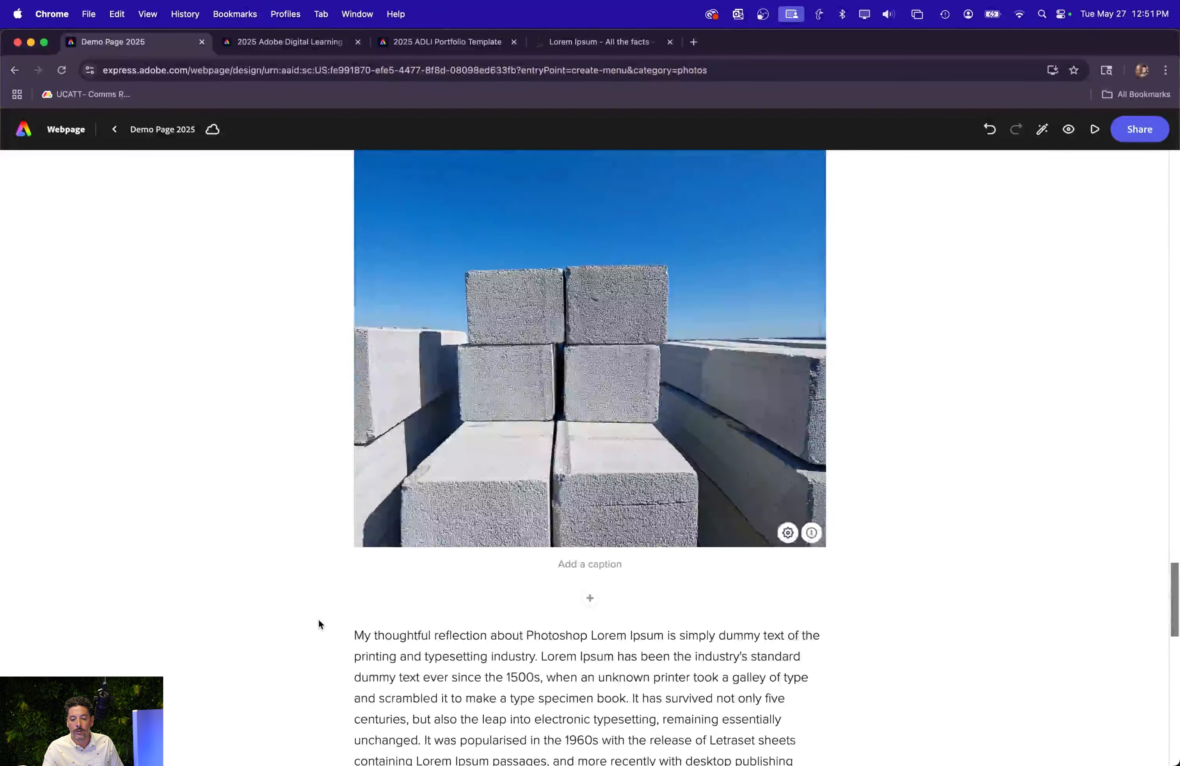
{"action": "scroll", "coordinate": [320, 619], "scroll_direction": "up", "scroll_amount": 10}
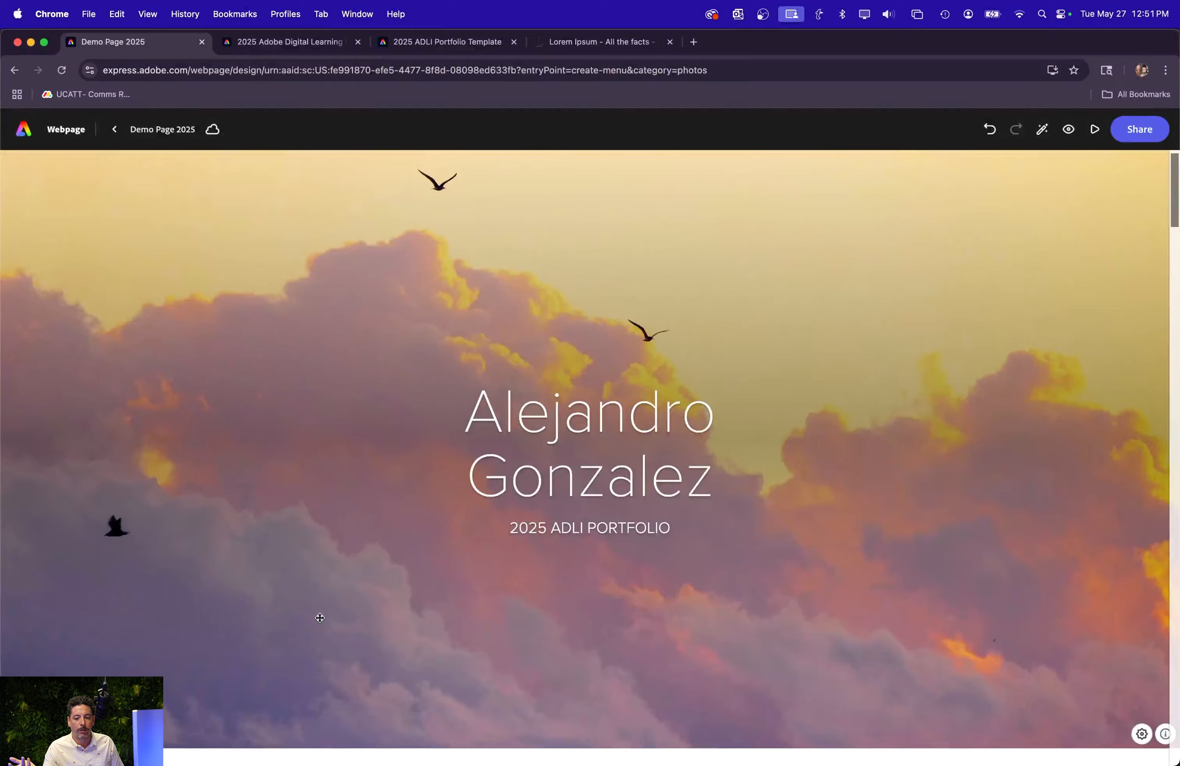
{"action": "scroll", "coordinate": [321, 622], "scroll_direction": "down", "scroll_amount": 8}
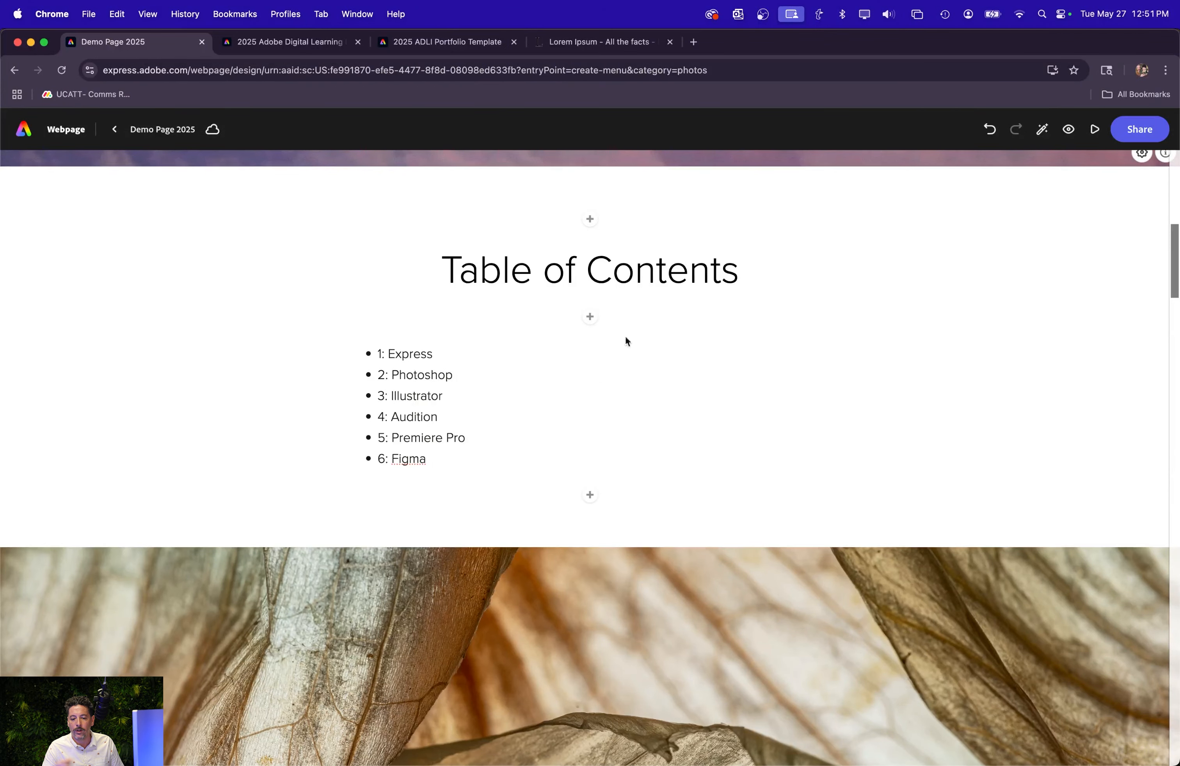
{"action": "left_click", "coordinate": [590, 317]}
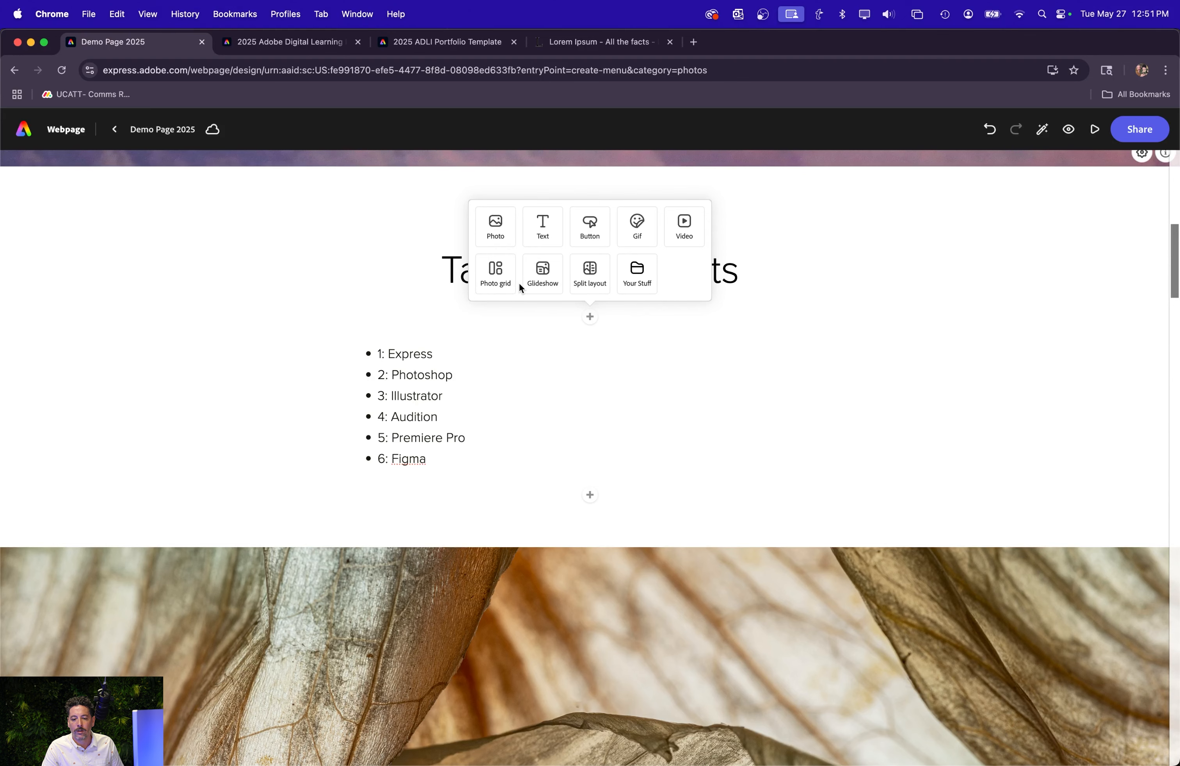
{"action": "left_click", "coordinate": [590, 228]}
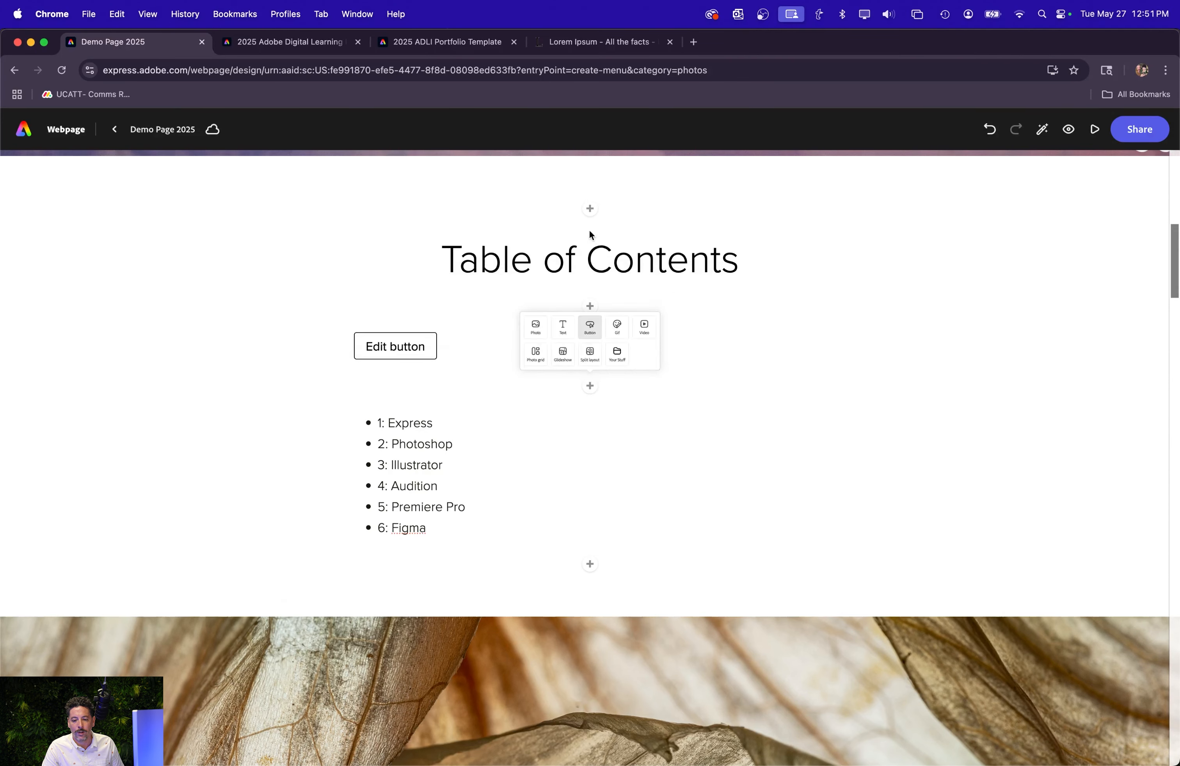
{"action": "left_click", "coordinate": [322, 425]}
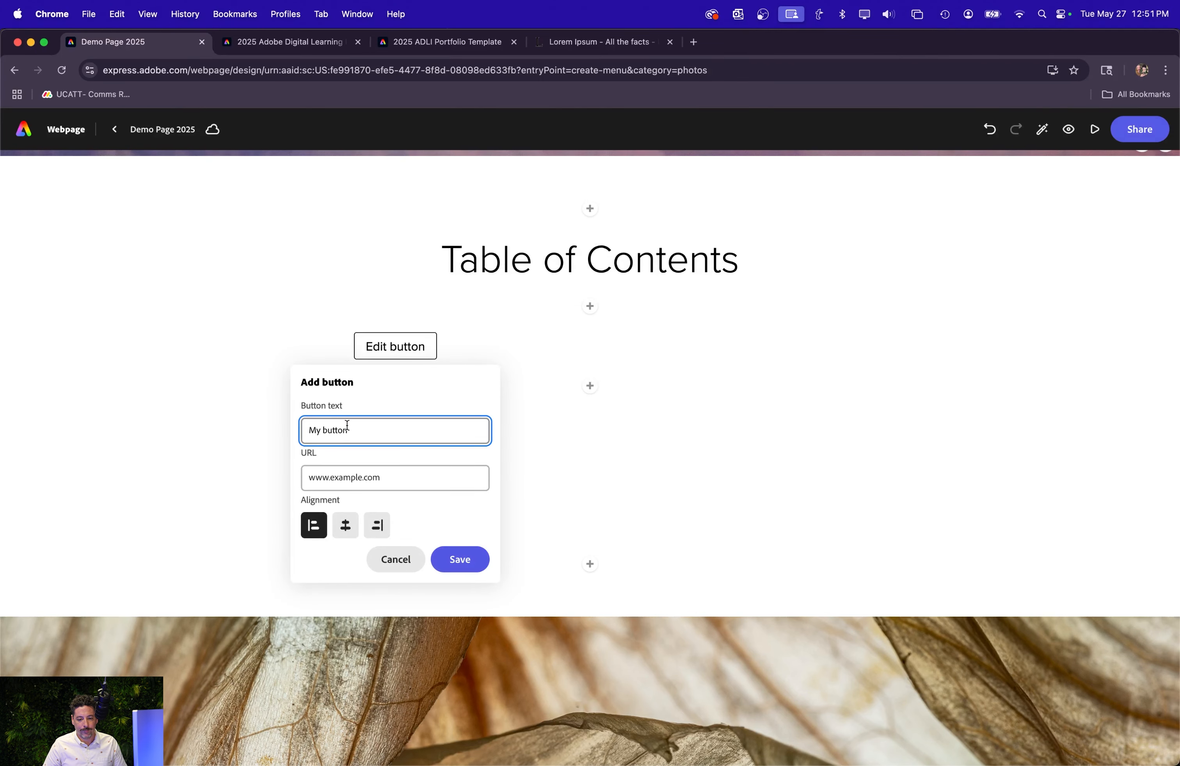
{"action": "type", "text": "Adobe "}
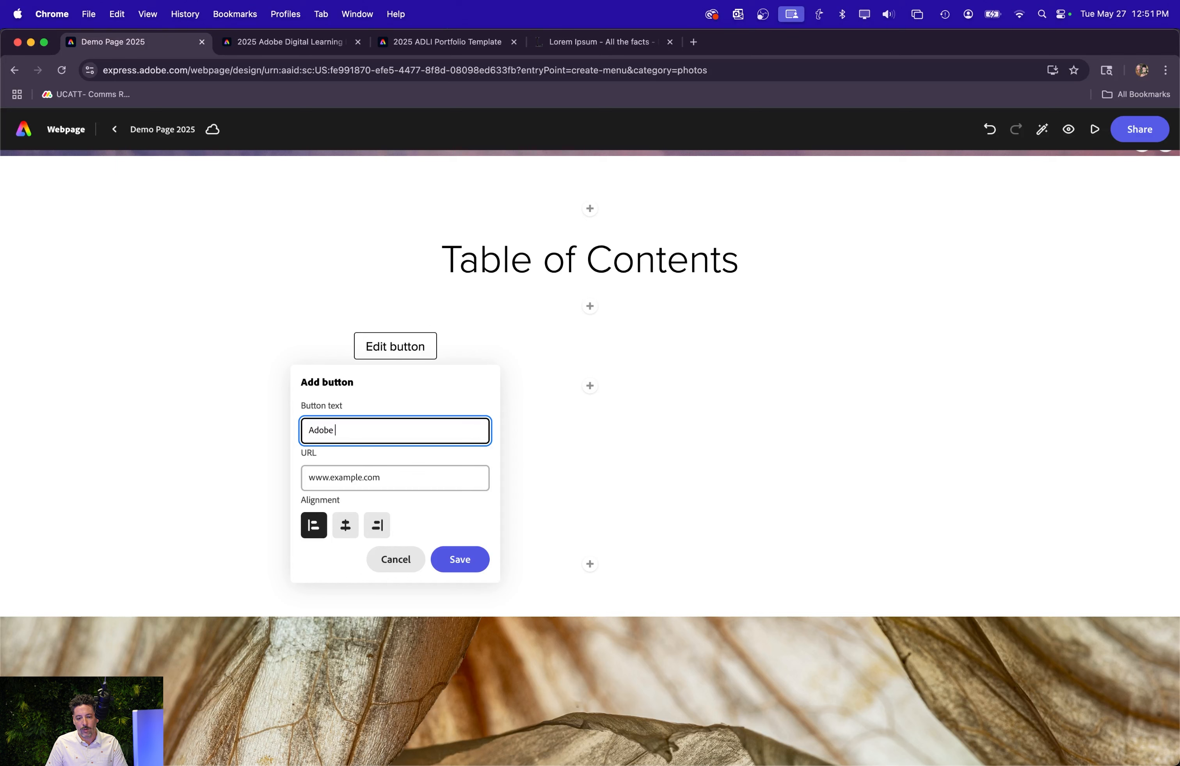
{"action": "type", "text": "Profile"}
{"action": "key", "text": "Tab"}
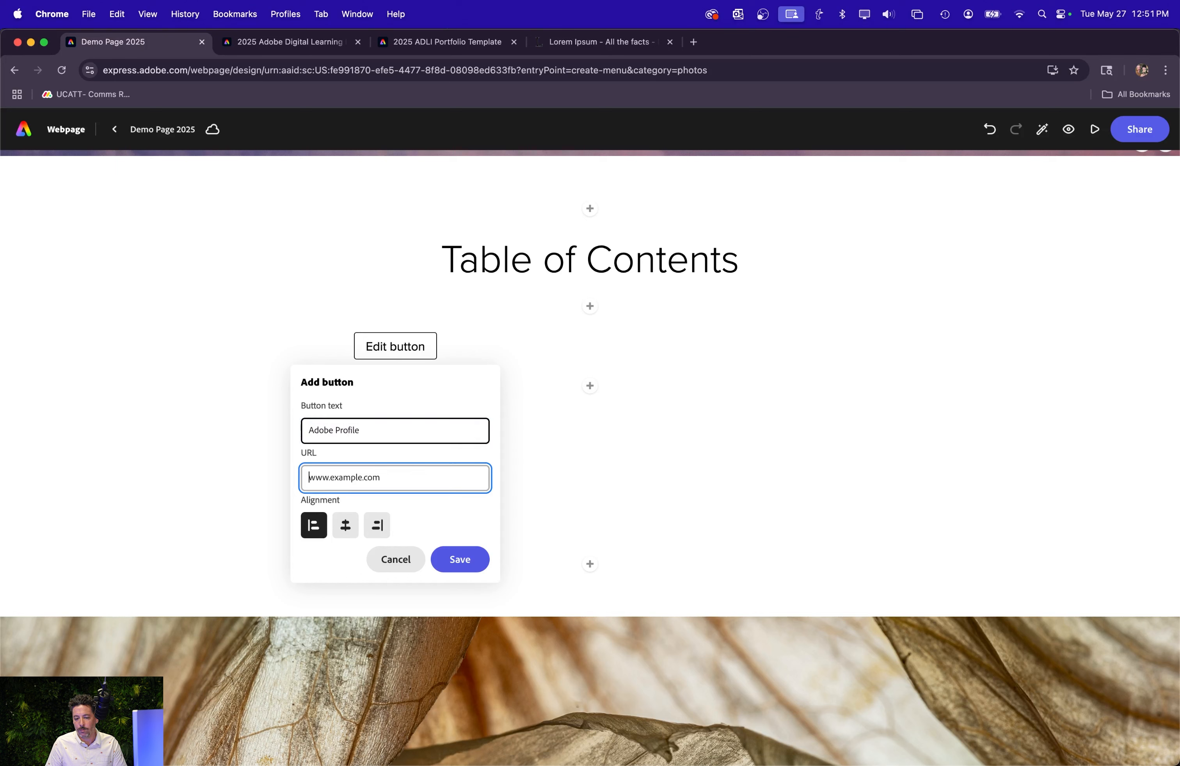
{"action": "type", "text": "www.adobe.com"}
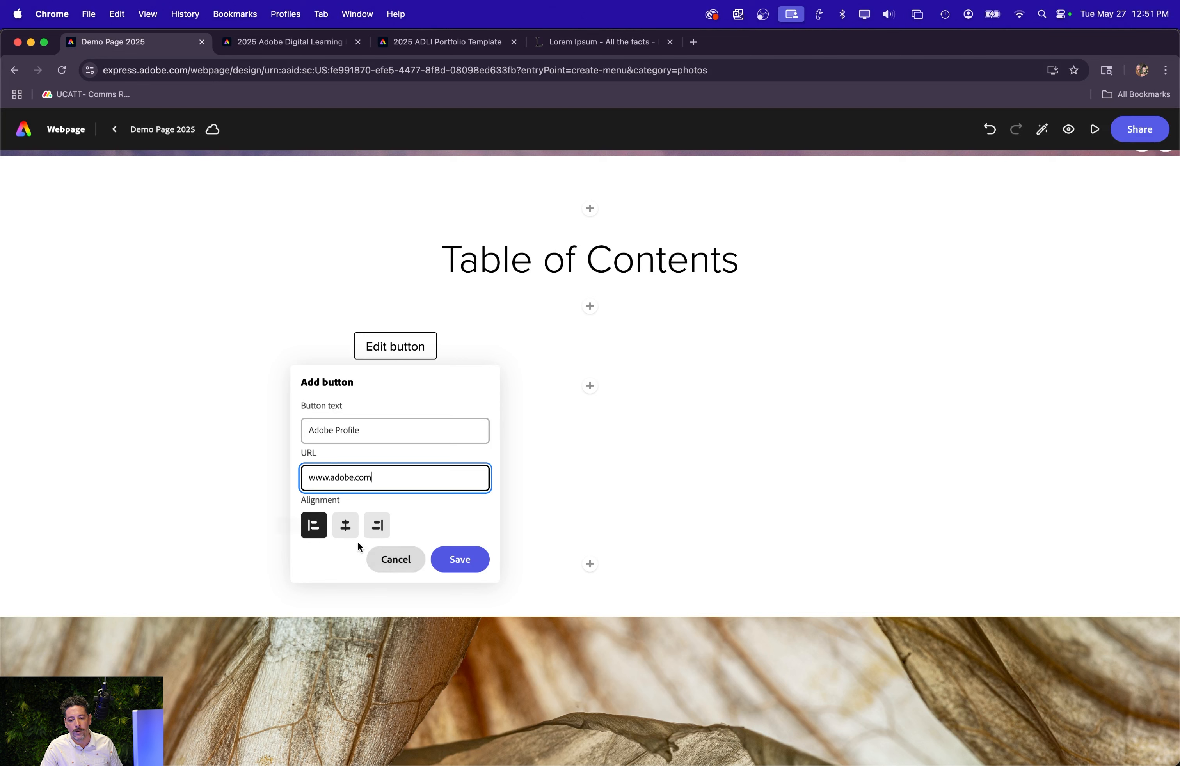
{"action": "left_click", "coordinate": [346, 525]}
{"action": "left_click", "coordinate": [456, 559]}
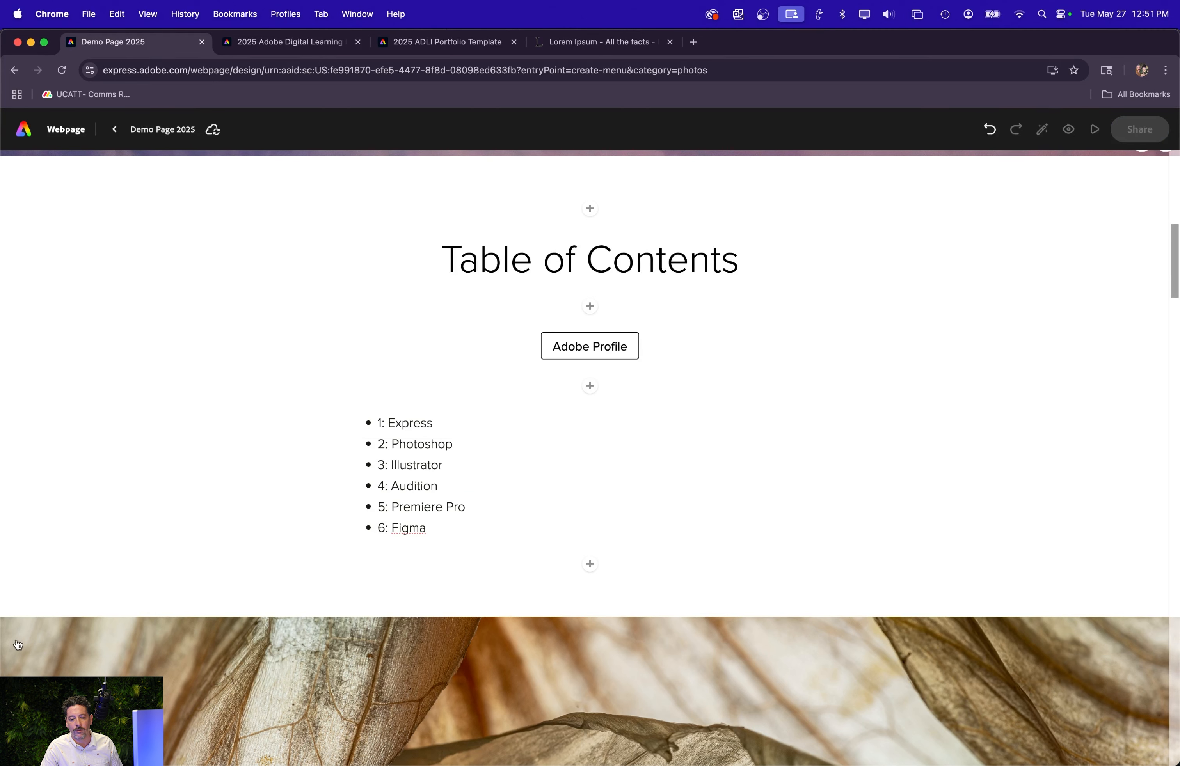
{"action": "left_click", "coordinate": [569, 529]}
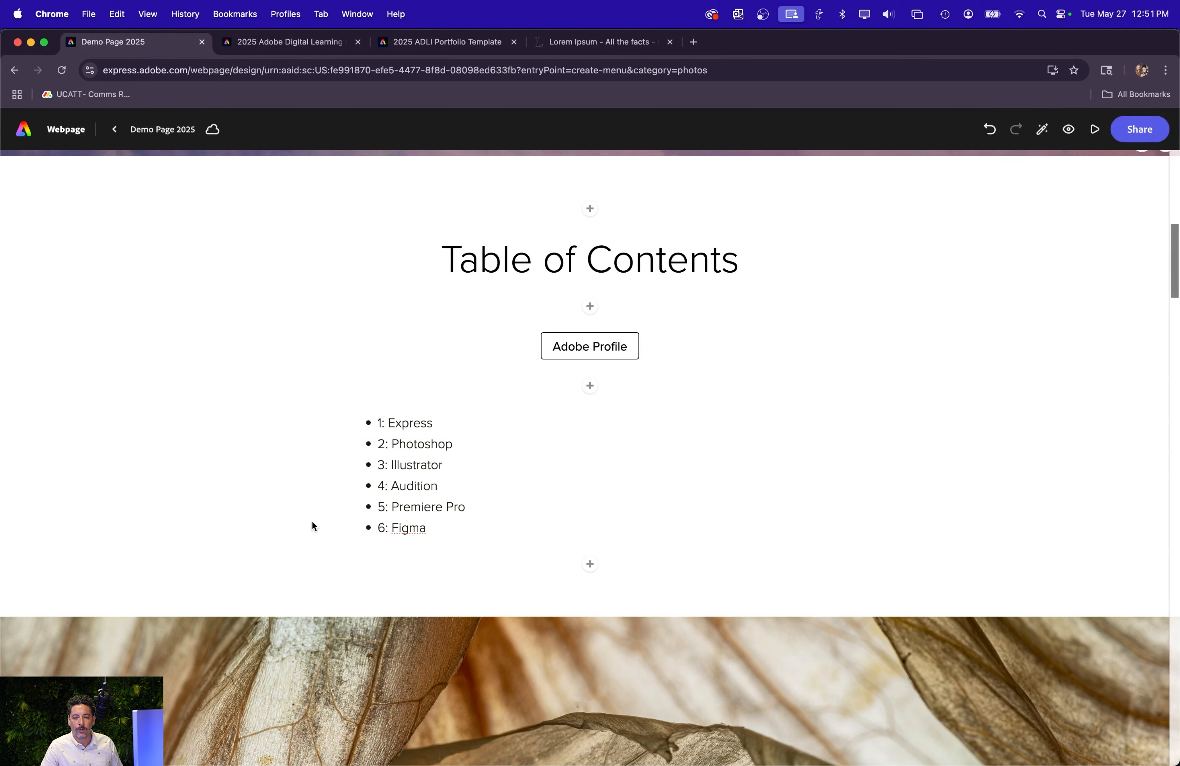
Apply the Nightcap theme to the webpage and check it on the Table of Contents section.
{"action": "scroll", "coordinate": [557, 505], "scroll_direction": "down", "scroll_amount": 20}
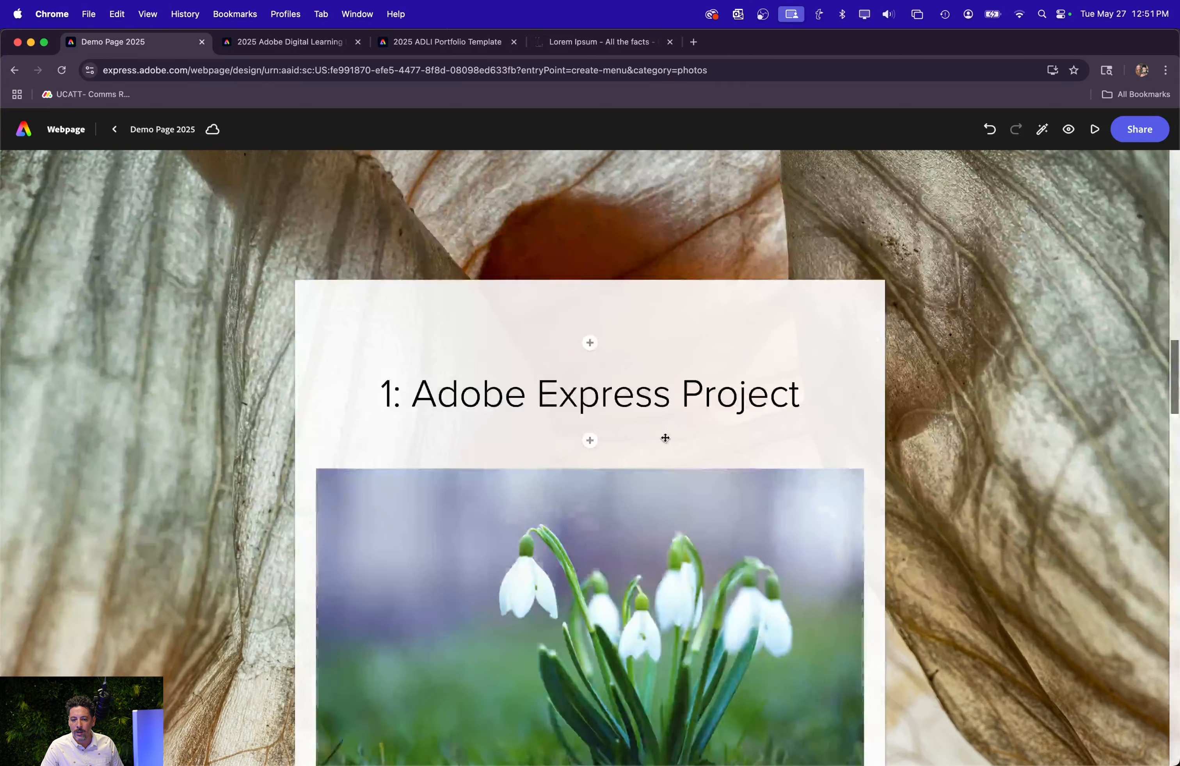
{"action": "scroll", "coordinate": [664, 440], "scroll_direction": "up", "scroll_amount": 20}
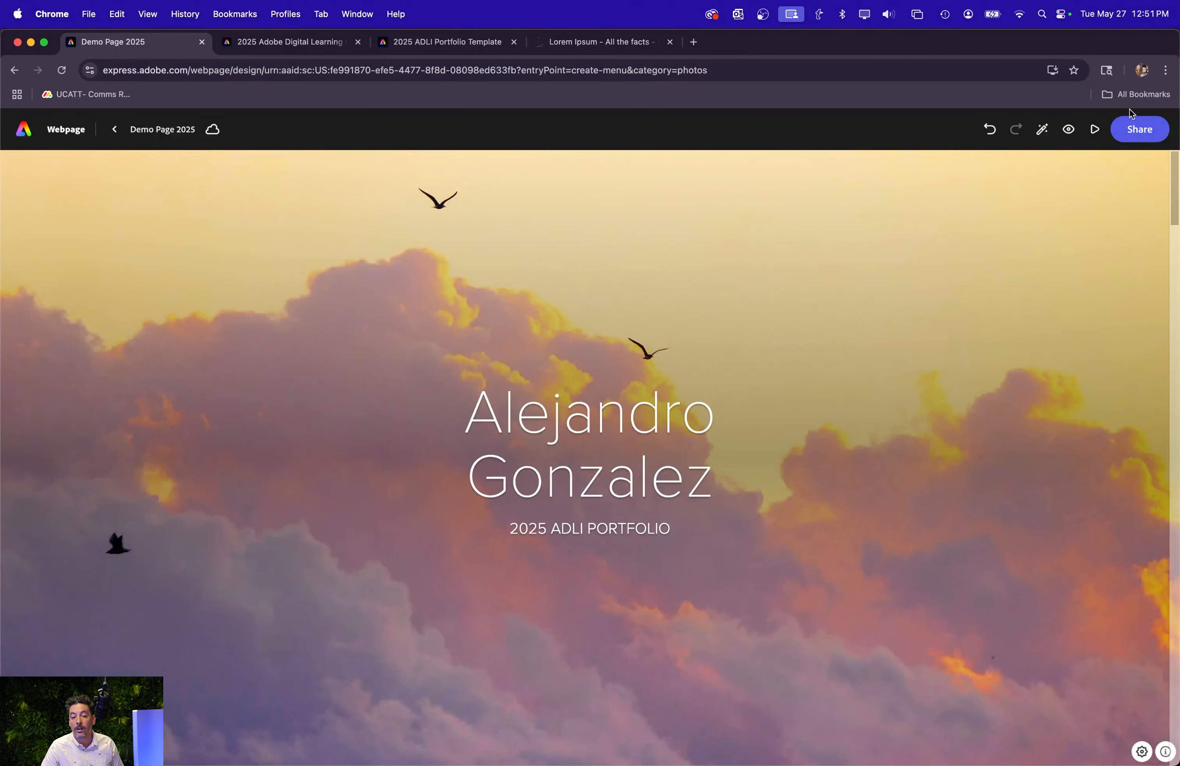
{"action": "left_click", "coordinate": [1041, 130]}
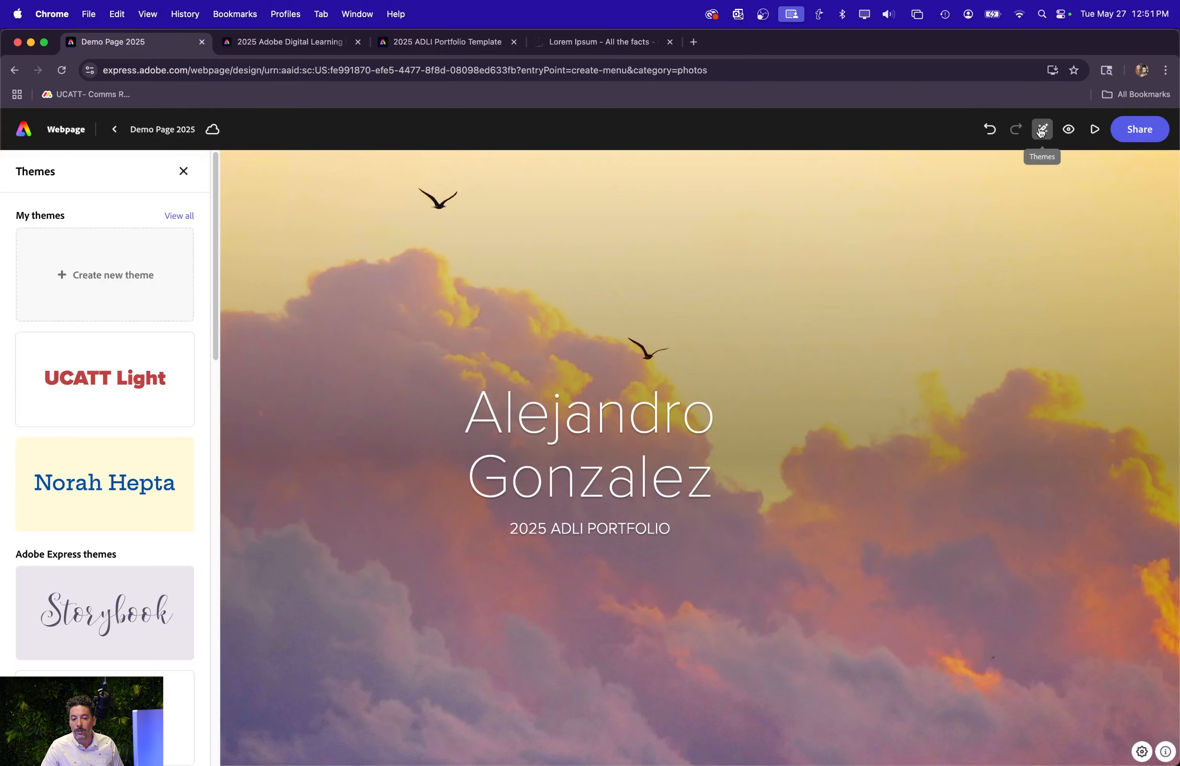
{"action": "scroll", "coordinate": [69, 489], "scroll_direction": "down", "scroll_amount": 5}
{"action": "scroll", "coordinate": [69, 489], "scroll_direction": "down", "scroll_amount": 2}
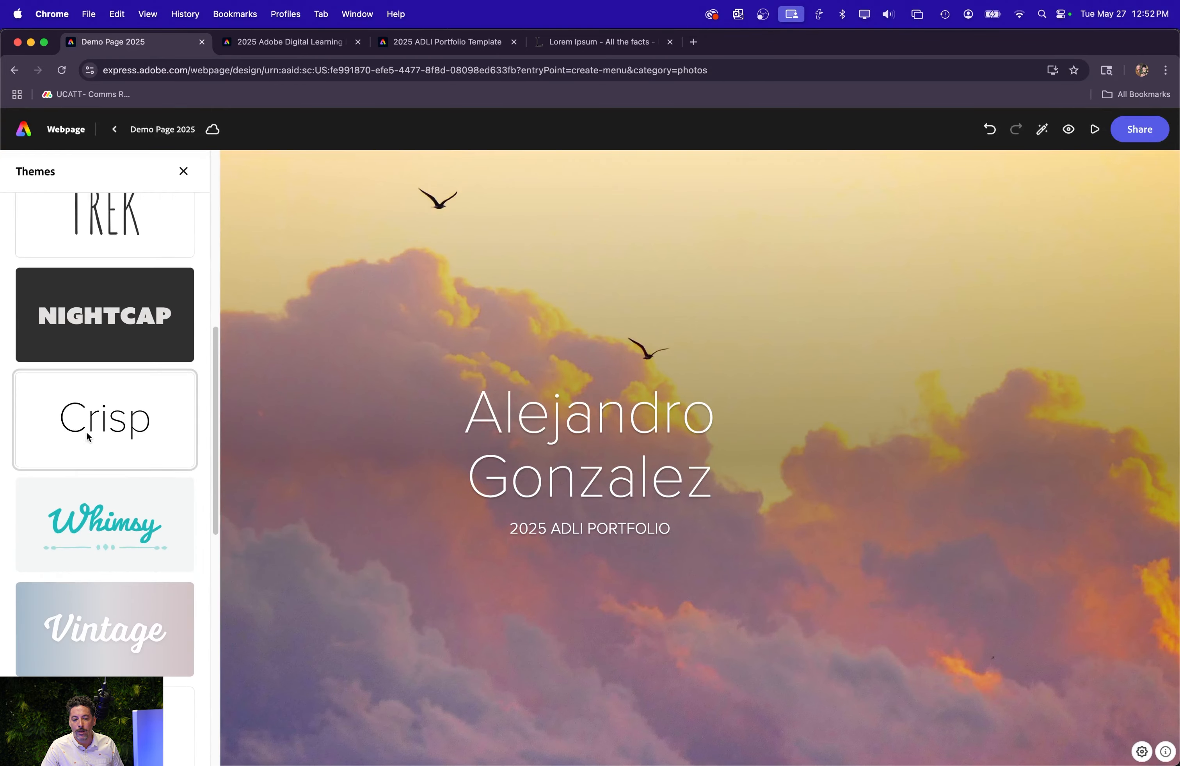
{"action": "left_click", "coordinate": [89, 336]}
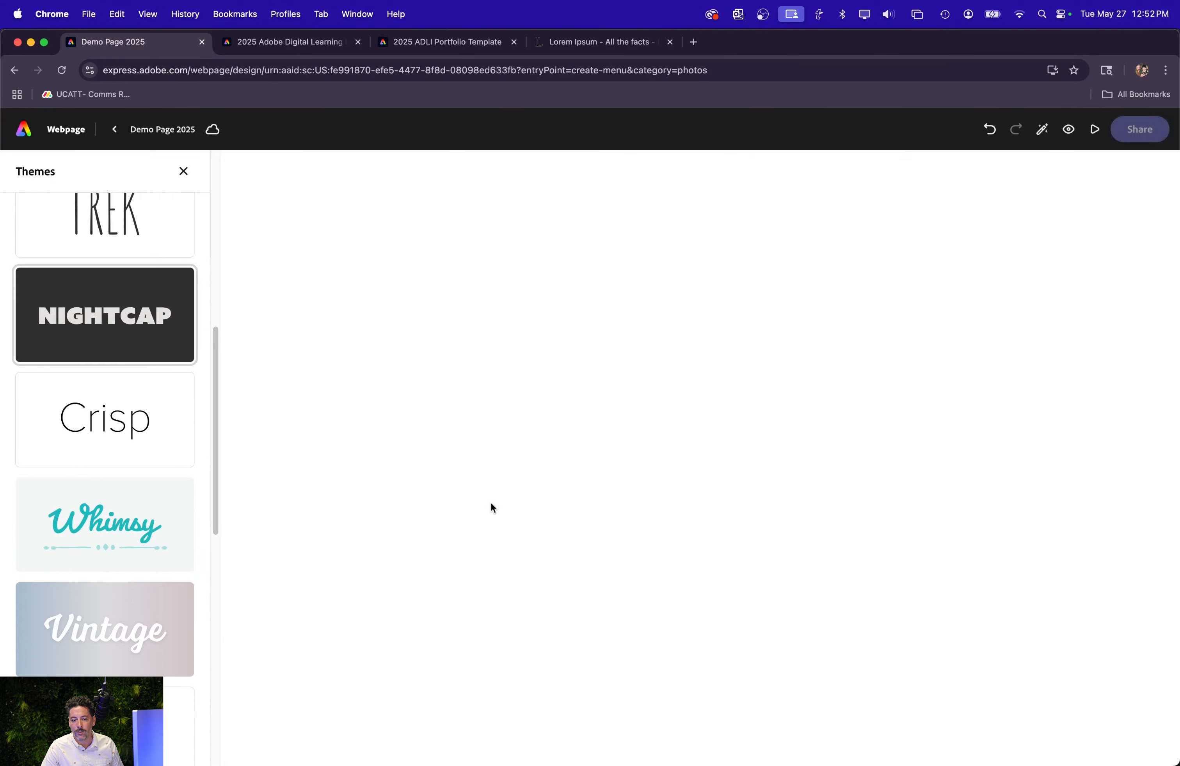
{"action": "scroll", "coordinate": [393, 516], "scroll_direction": "down", "scroll_amount": 5}
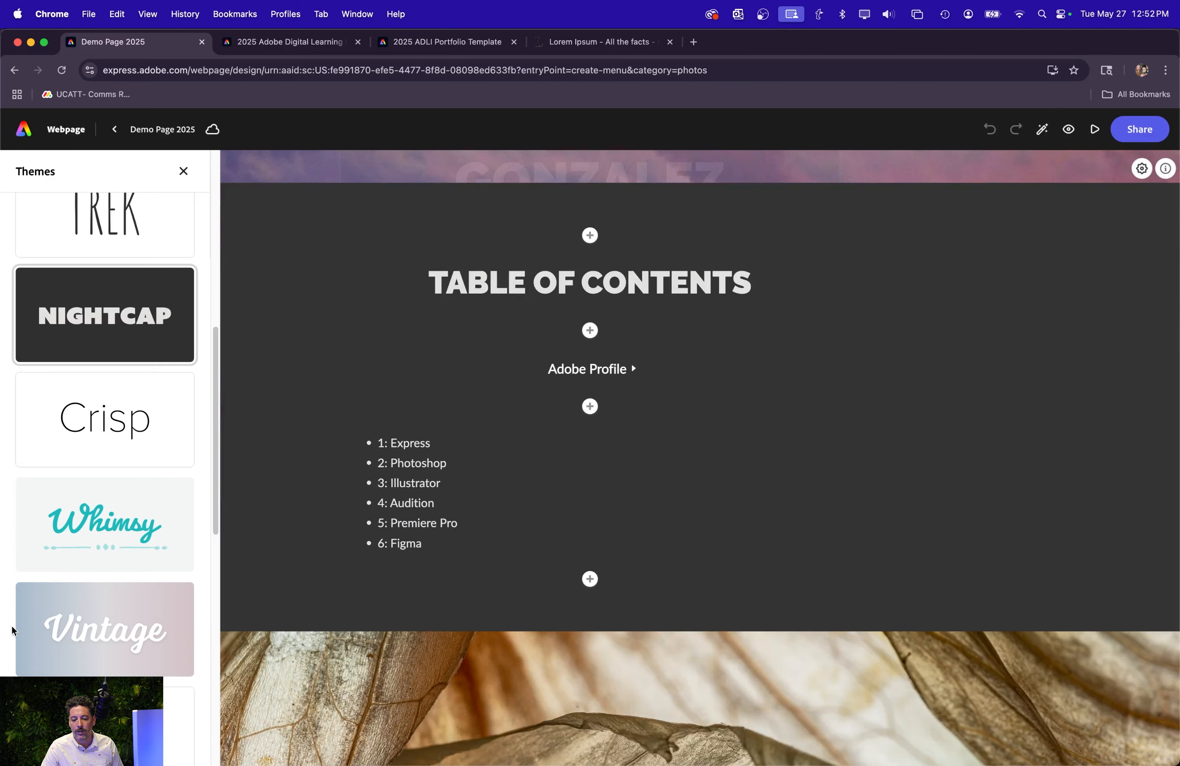
Switch the webpage to the Bruce theme and check how its sections look.
{"action": "scroll", "coordinate": [45, 611], "scroll_direction": "down", "scroll_amount": 5}
{"action": "left_click", "coordinate": [80, 560]}
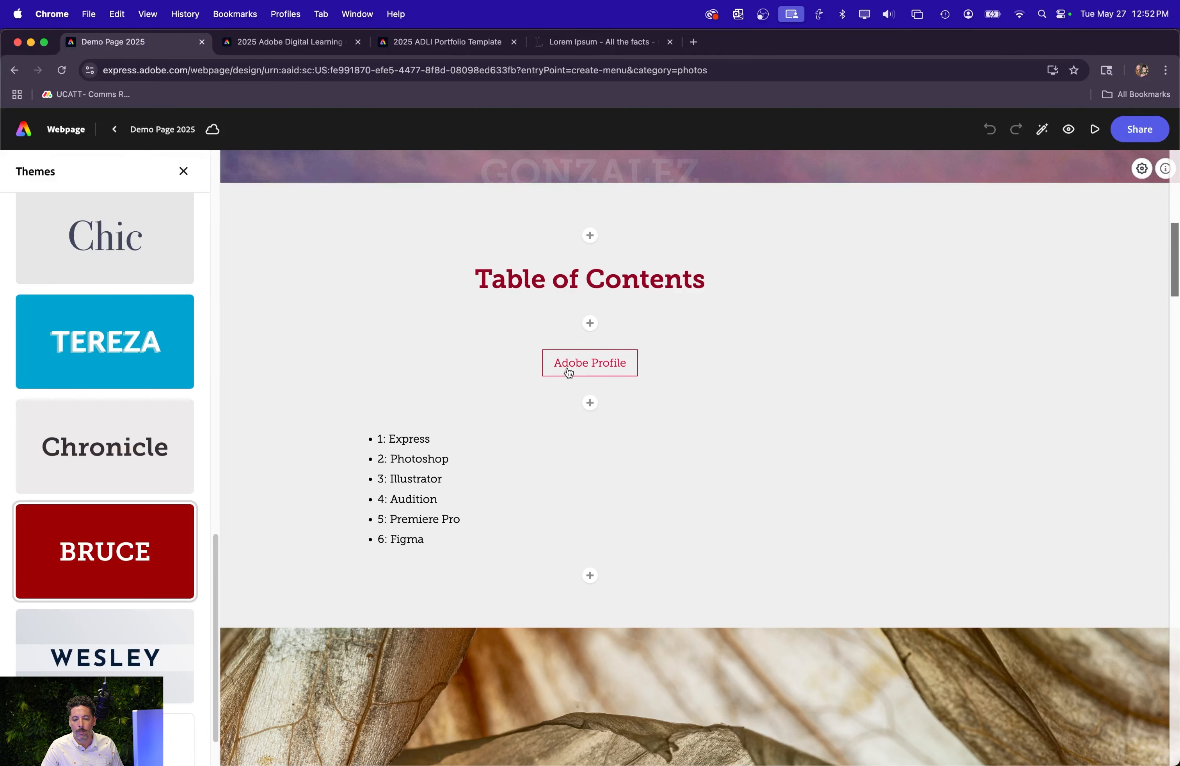
{"action": "scroll", "coordinate": [438, 519], "scroll_direction": "down", "scroll_amount": 10}
{"action": "scroll", "coordinate": [105, 622], "scroll_direction": "down", "scroll_amount": 2}
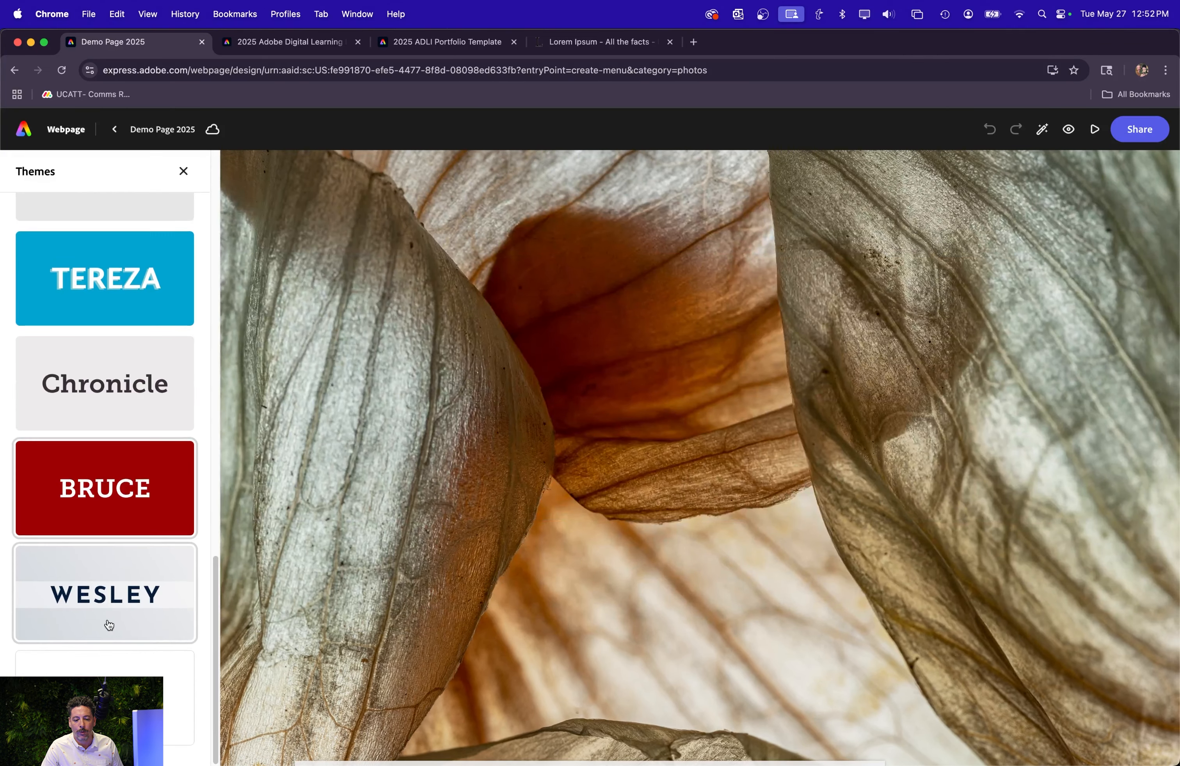
Try the custom UCATT Light theme on the webpage and close the theme selection.
{"action": "scroll", "coordinate": [111, 620], "scroll_direction": "up", "scroll_amount": 10}
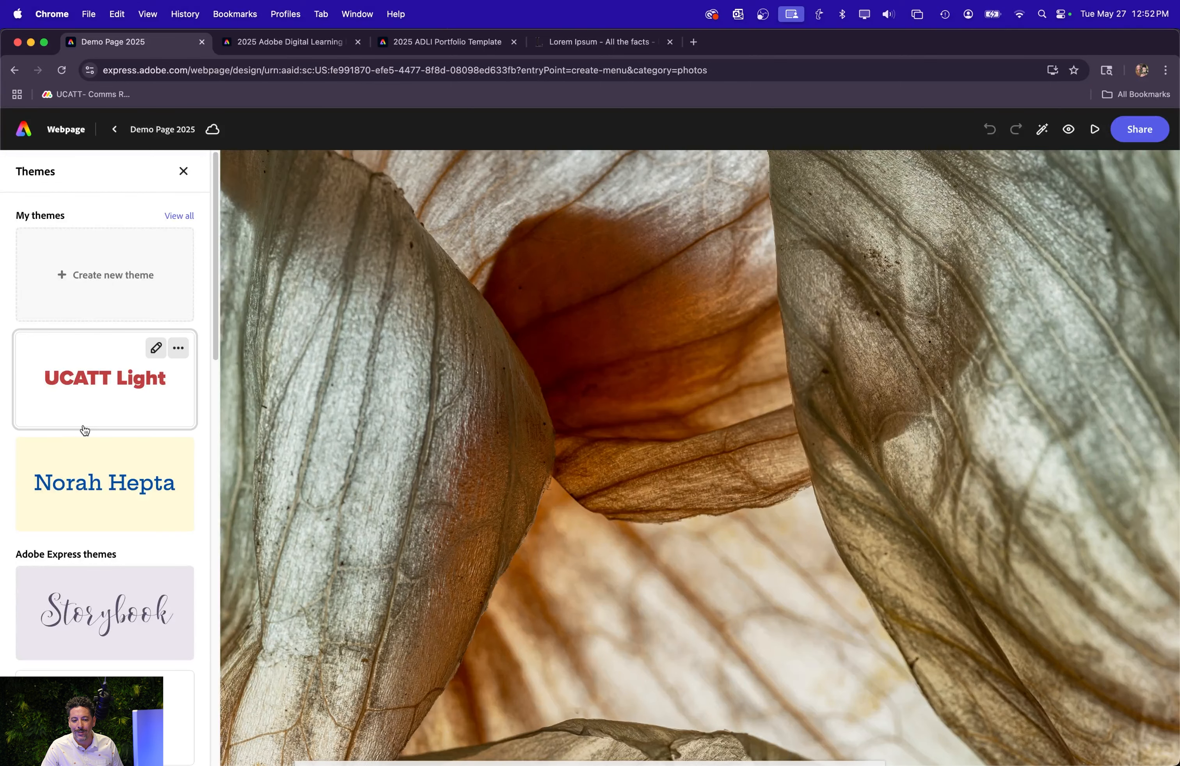
{"action": "left_click", "coordinate": [99, 381]}
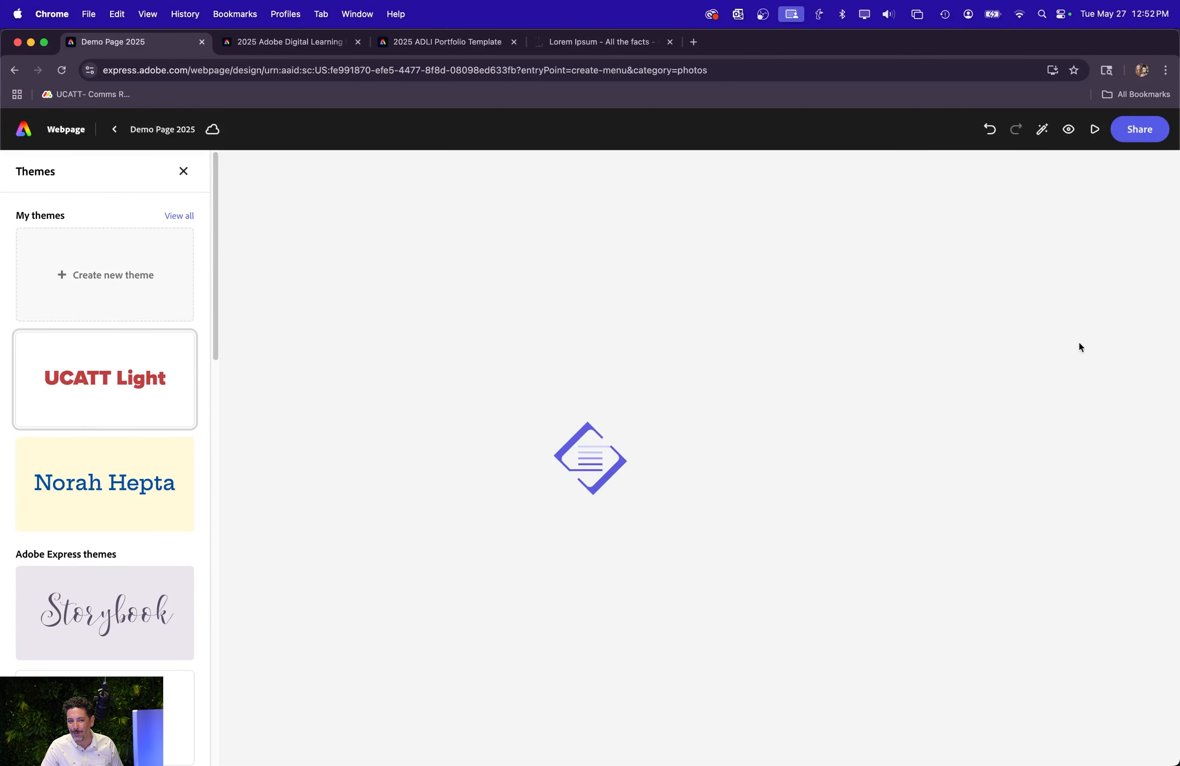
{"action": "left_click", "coordinate": [183, 171]}
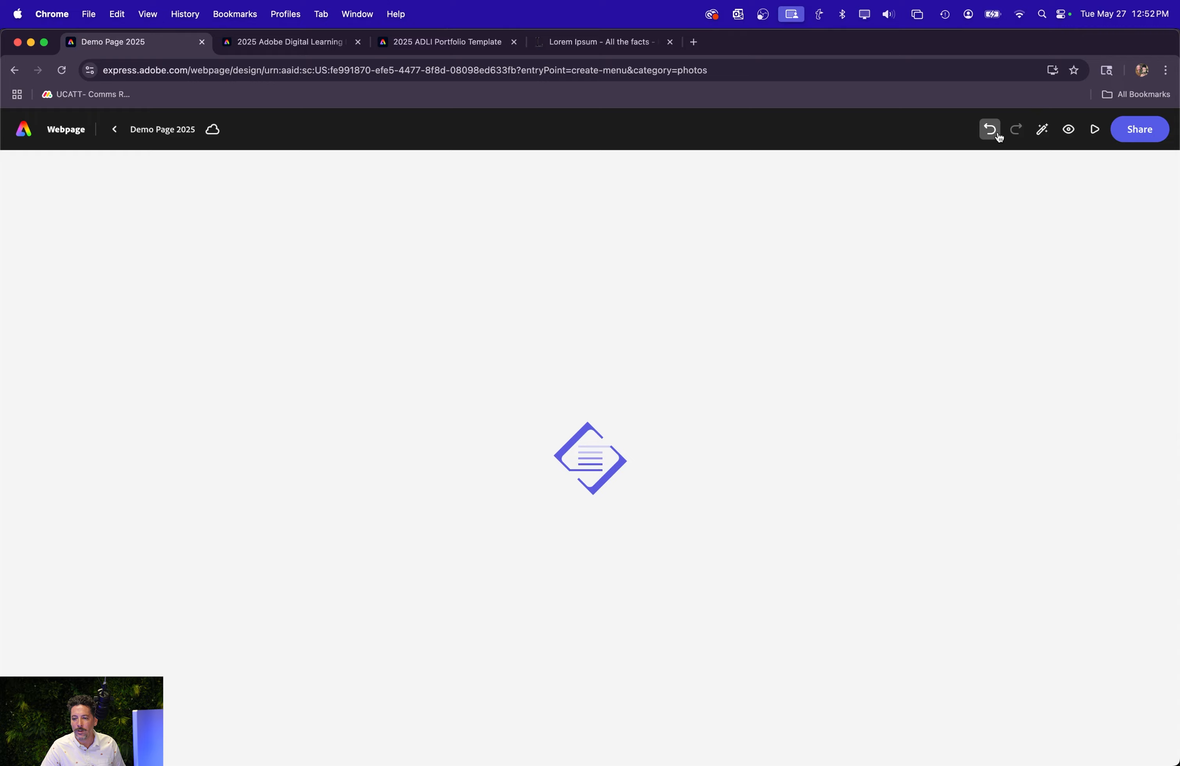
Apply the Storybook theme to the webpage and review the page up to its title section.
{"action": "left_click", "coordinate": [1042, 132]}
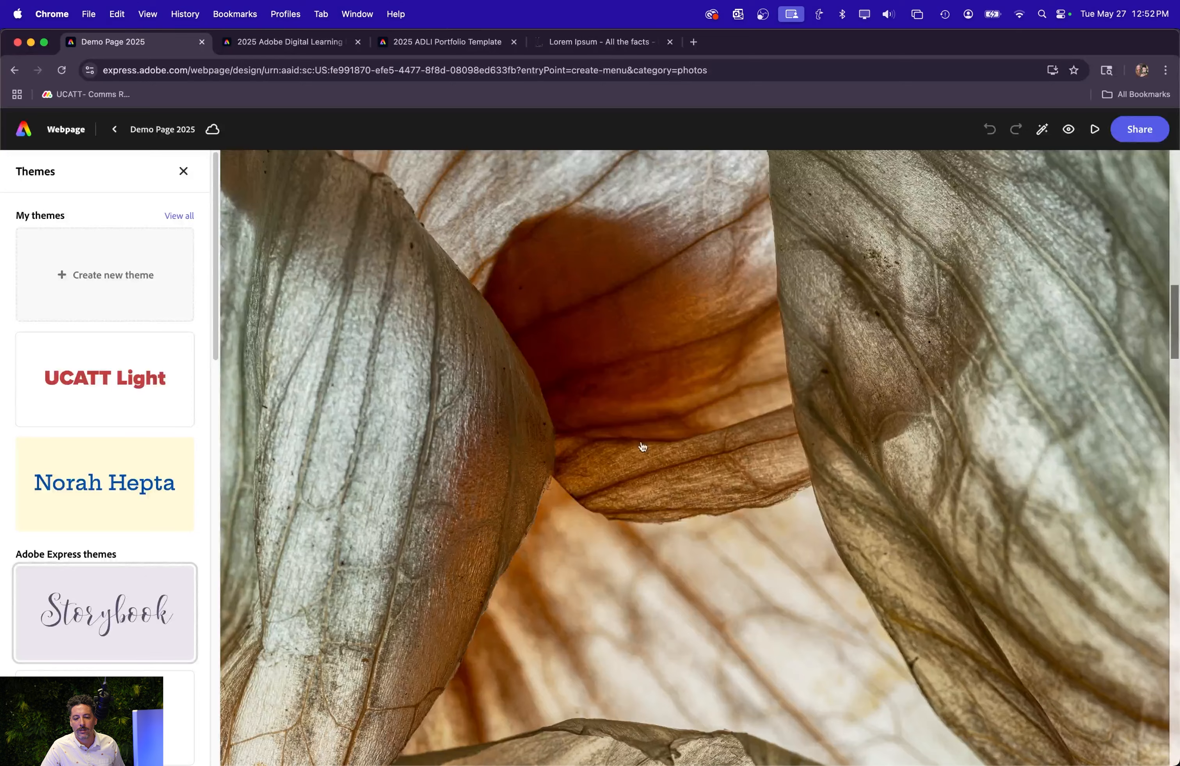
{"action": "left_click", "coordinate": [183, 171]}
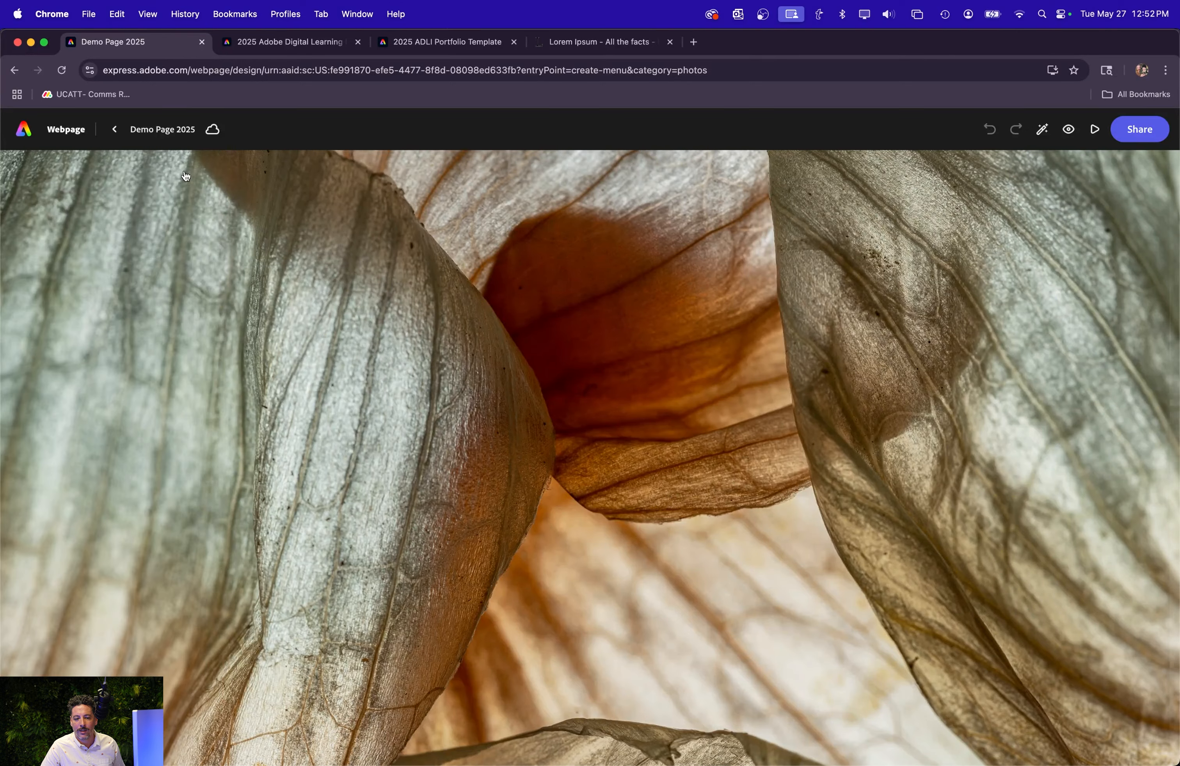
{"action": "scroll", "coordinate": [802, 425], "scroll_direction": "down", "scroll_amount": 15}
{"action": "scroll", "coordinate": [802, 426], "scroll_direction": "up", "scroll_amount": 15}
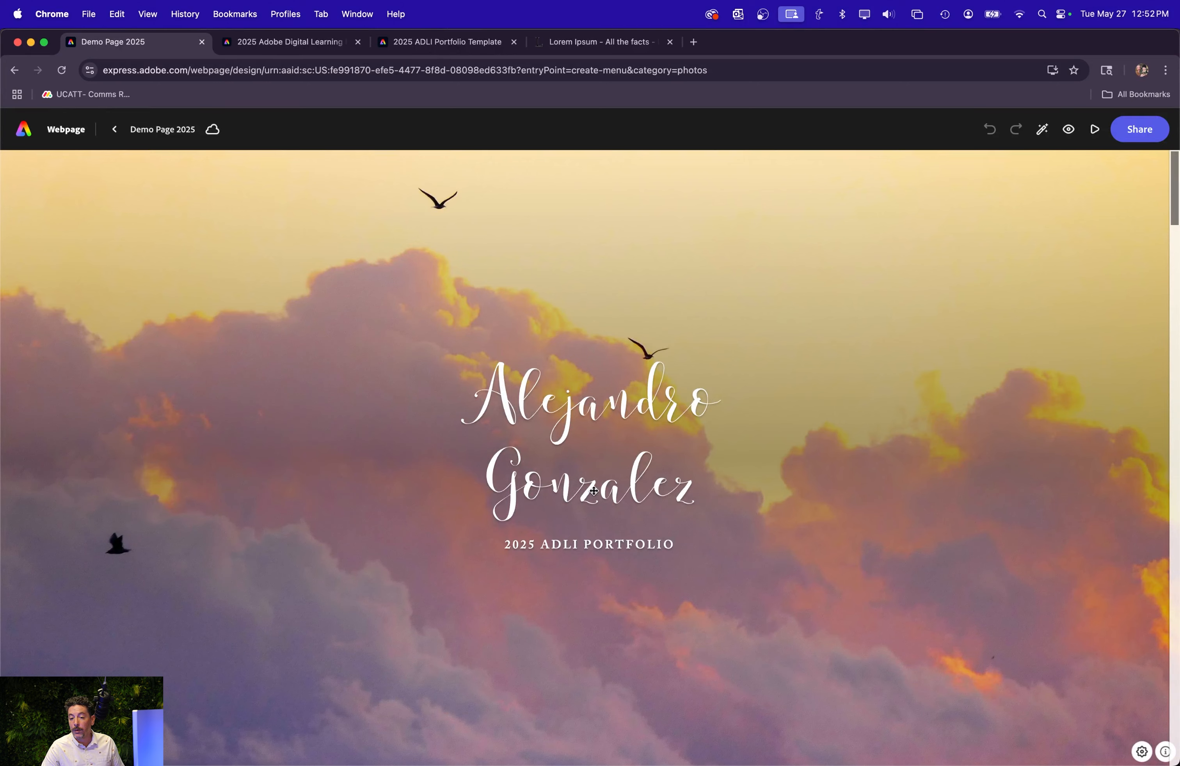
Try to publish the page by creating a link, with the author shown and others allowed to remix.
{"action": "left_click", "coordinate": [1142, 132]}
{"action": "left_click", "coordinate": [947, 247]}
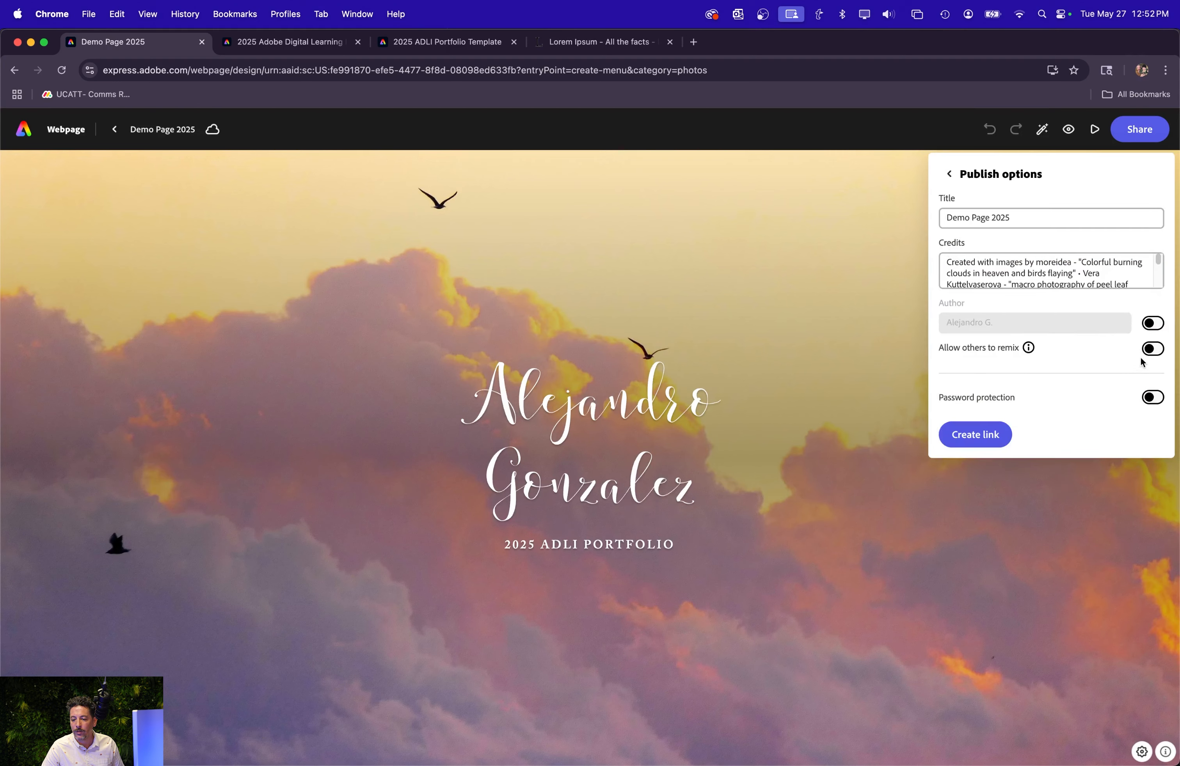
{"action": "left_click", "coordinate": [1153, 324]}
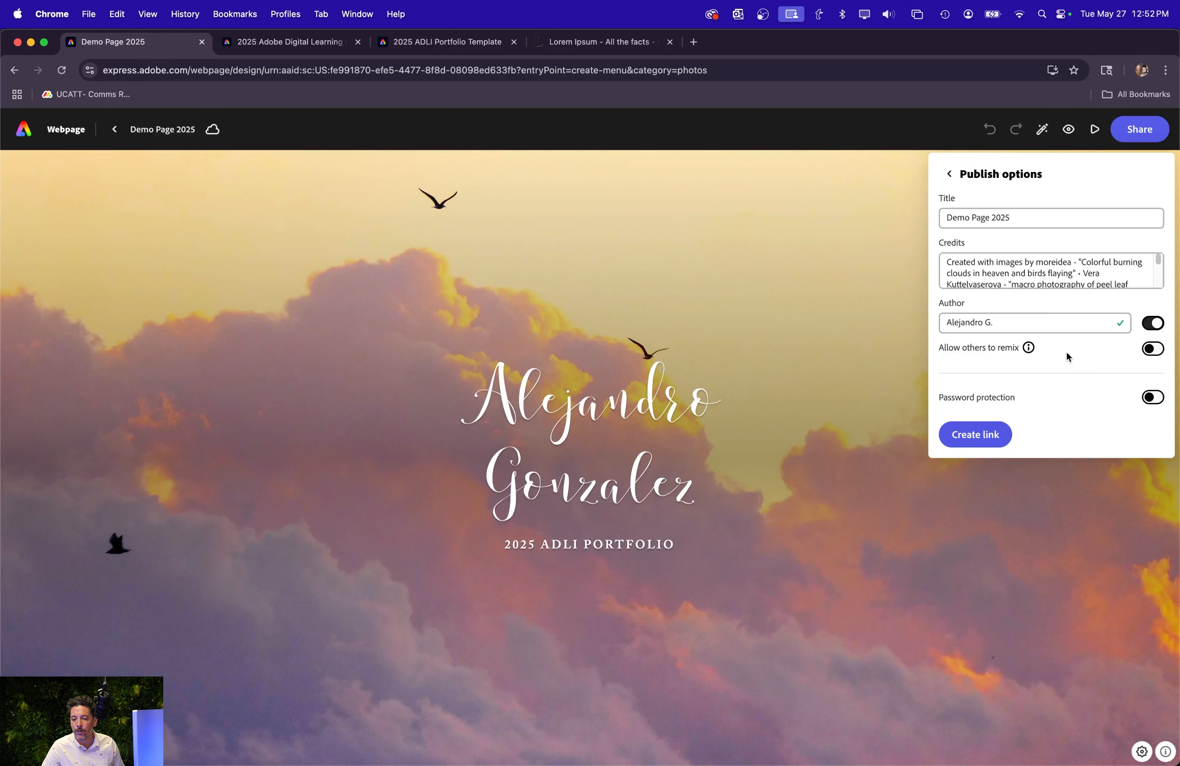
{"action": "left_click", "coordinate": [1152, 350]}
{"action": "left_click", "coordinate": [971, 445]}
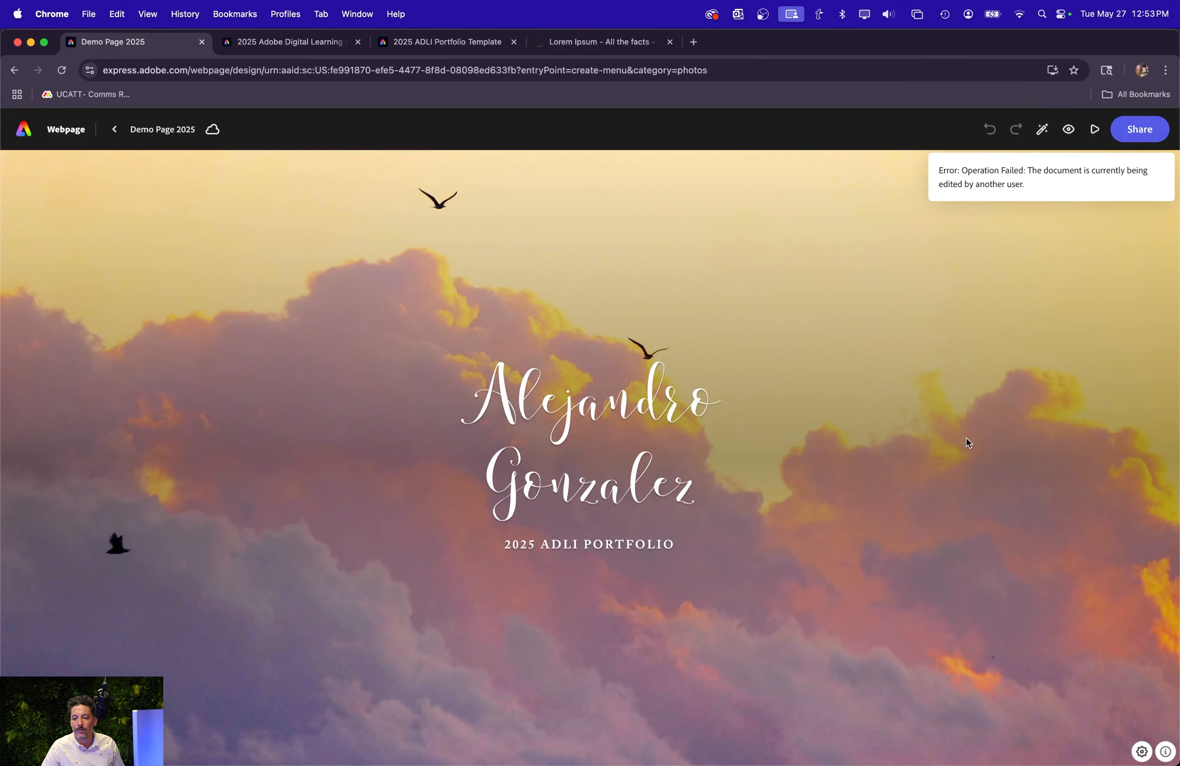